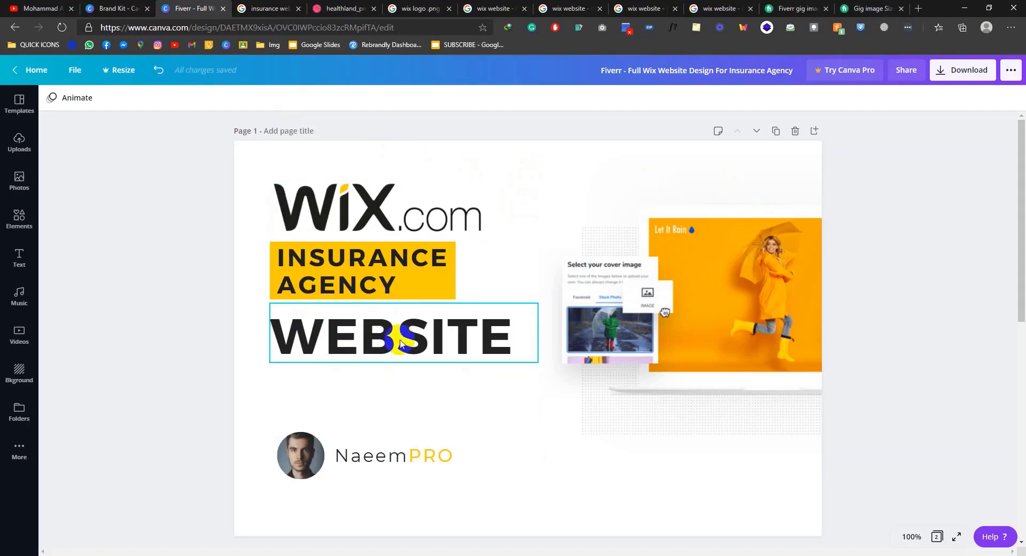
# Step: Switch from the Canva design to the Google Images results for 'wix logo .png'
pyautogui.click(402, 8)
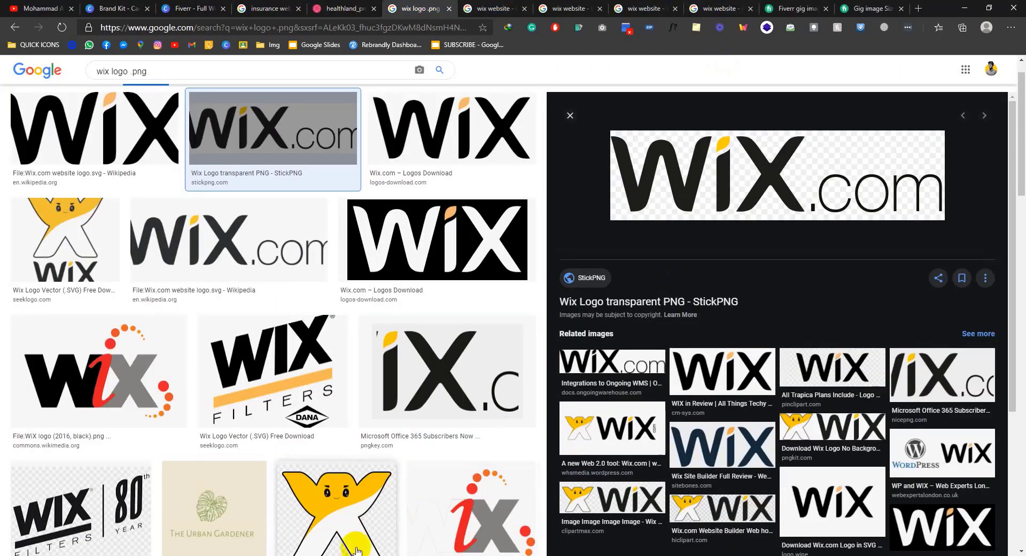
# Step: Look over the reverse image search results, then go back to the Fiverr Canva design tab
pyautogui.click(486, 516)
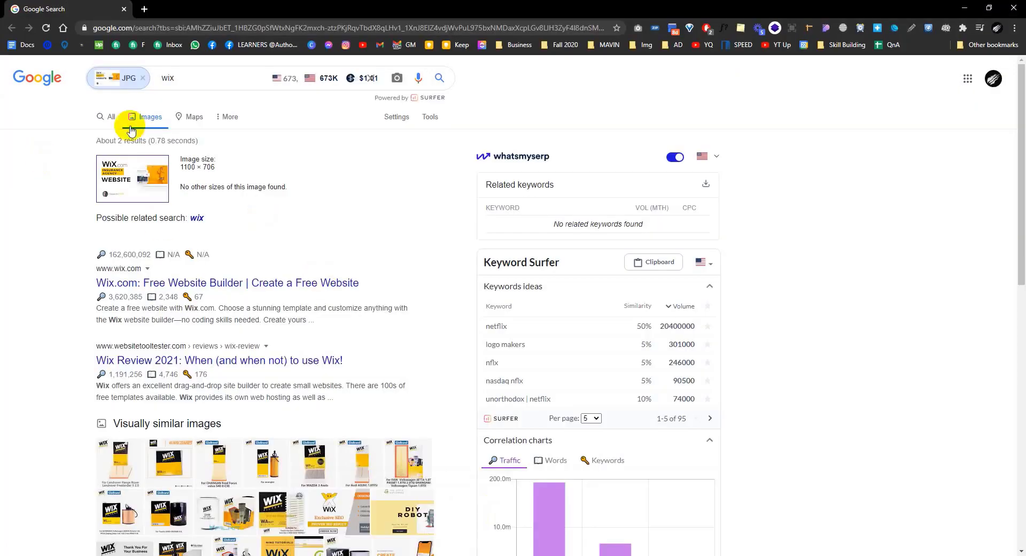
pyautogui.scroll(-3, 144, 293)
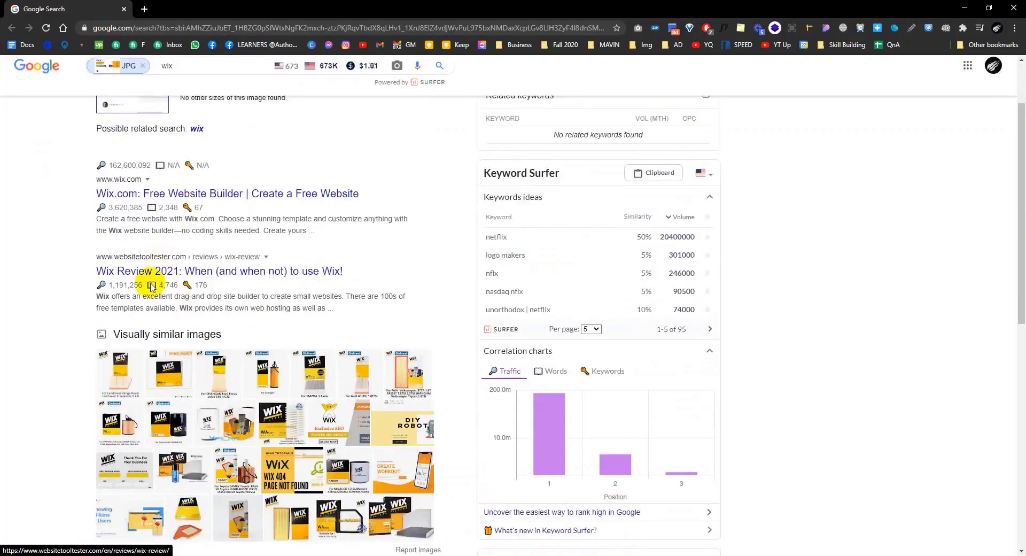
pyautogui.scroll(3, 381, 299)
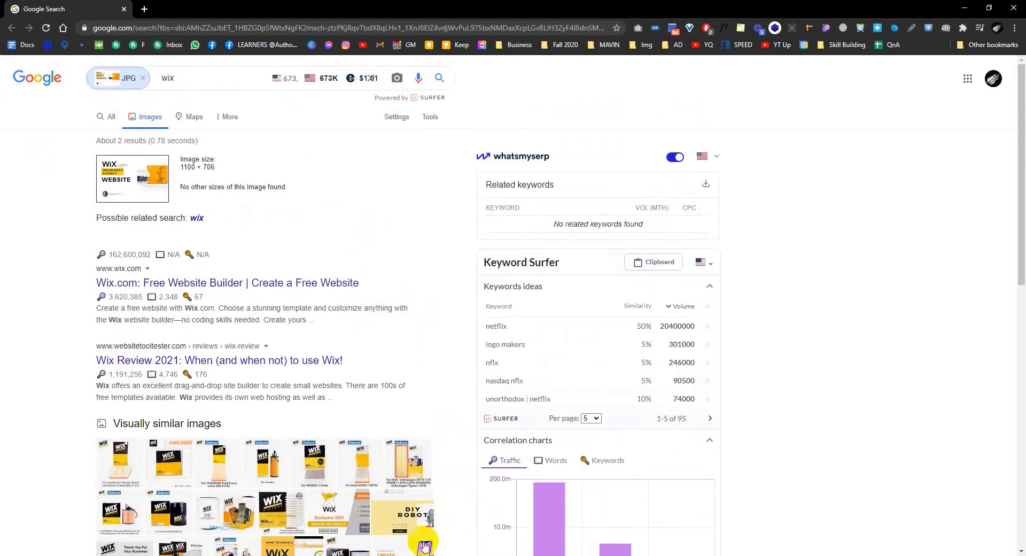
pyautogui.moveTo(422, 555)
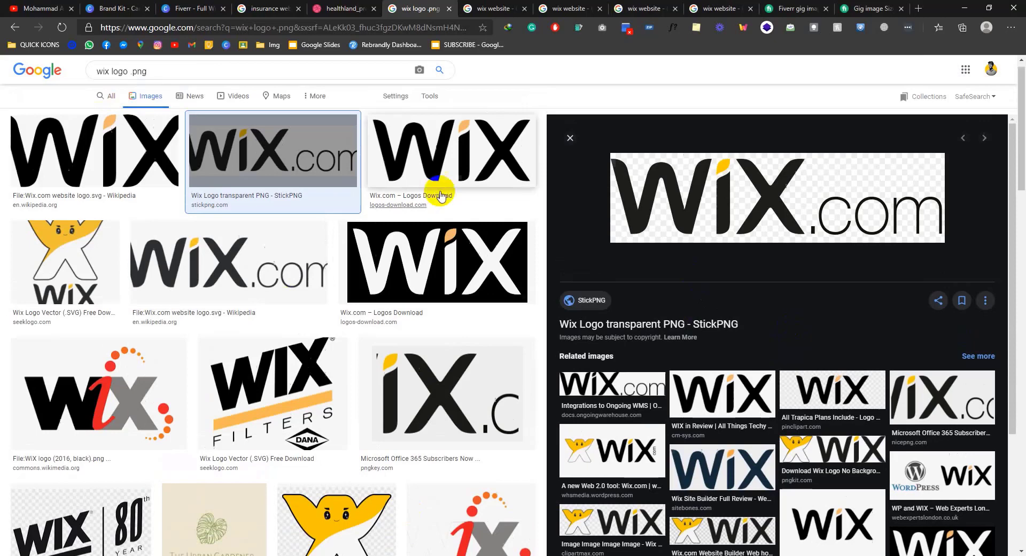
pyautogui.scroll(-2, 440, 196)
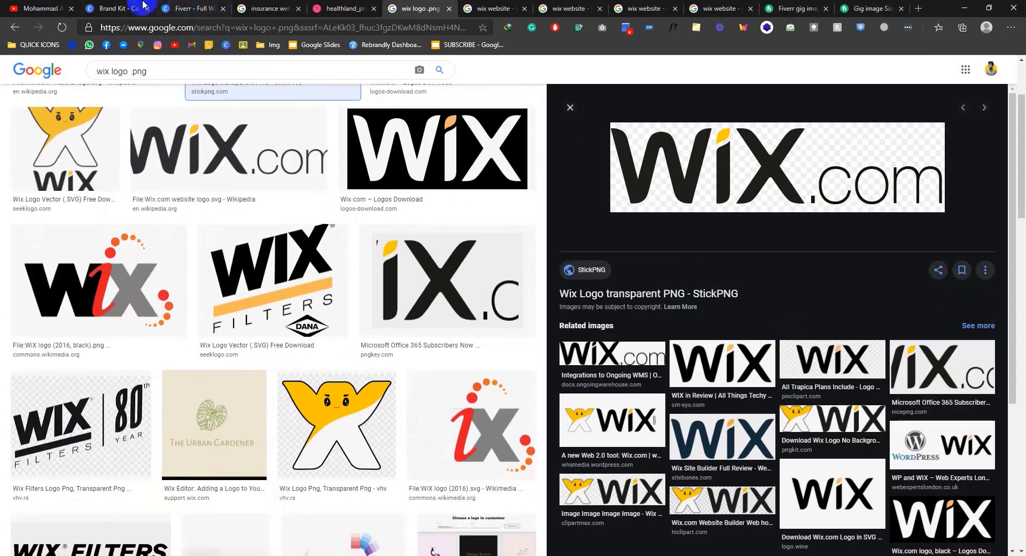
pyautogui.click(190, 8)
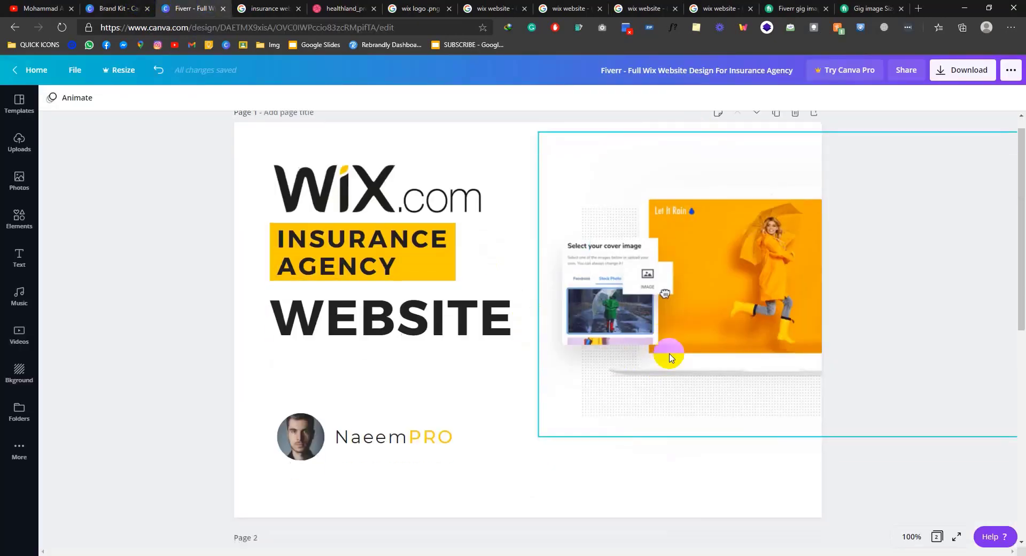
# Step: Review both Canva design pages, then switch to Photoshop with the exported PNG open
pyautogui.scroll(-8, 668, 348)
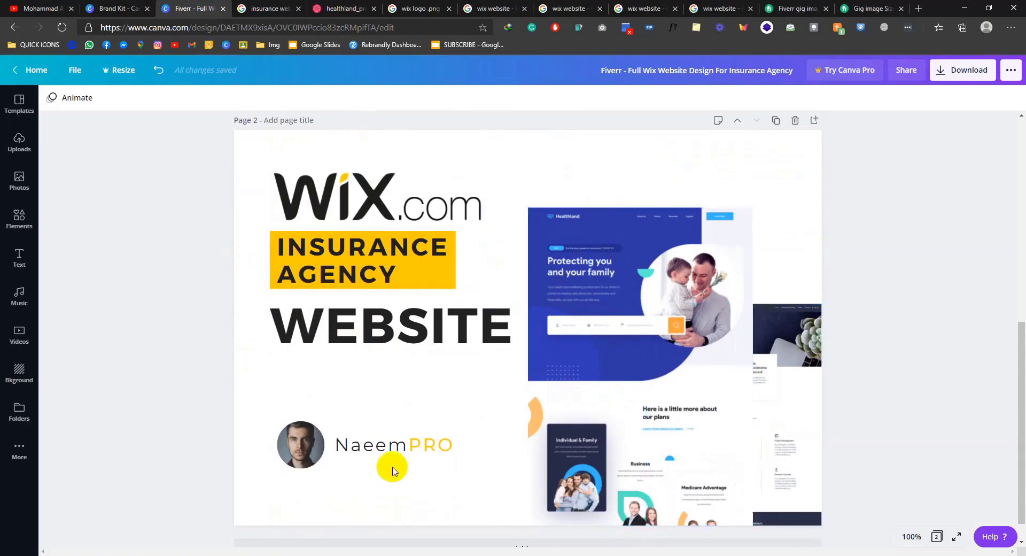
pyautogui.scroll(8, 392, 468)
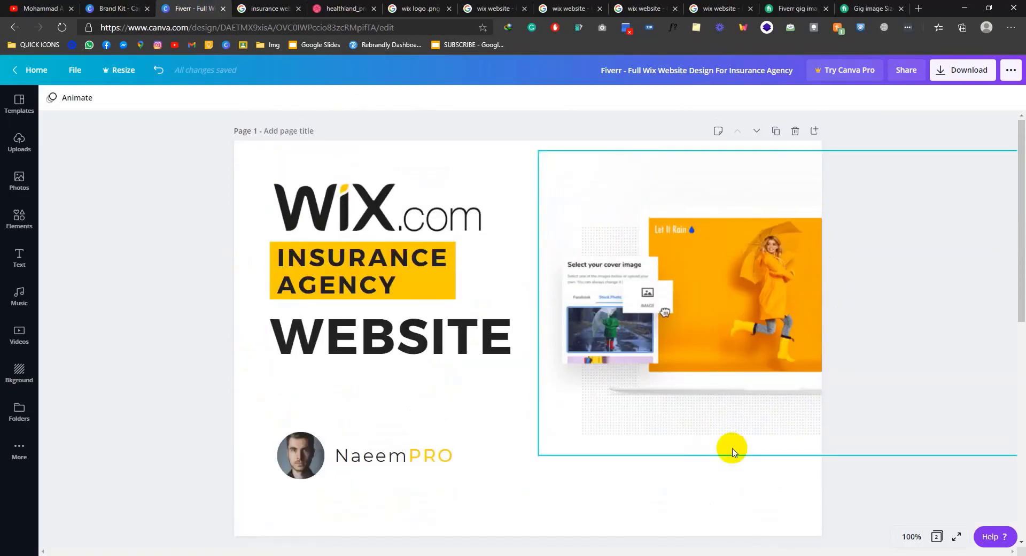
pyautogui.scroll(-4, 731, 449)
pyautogui.hotkey('alt', 'Tab')
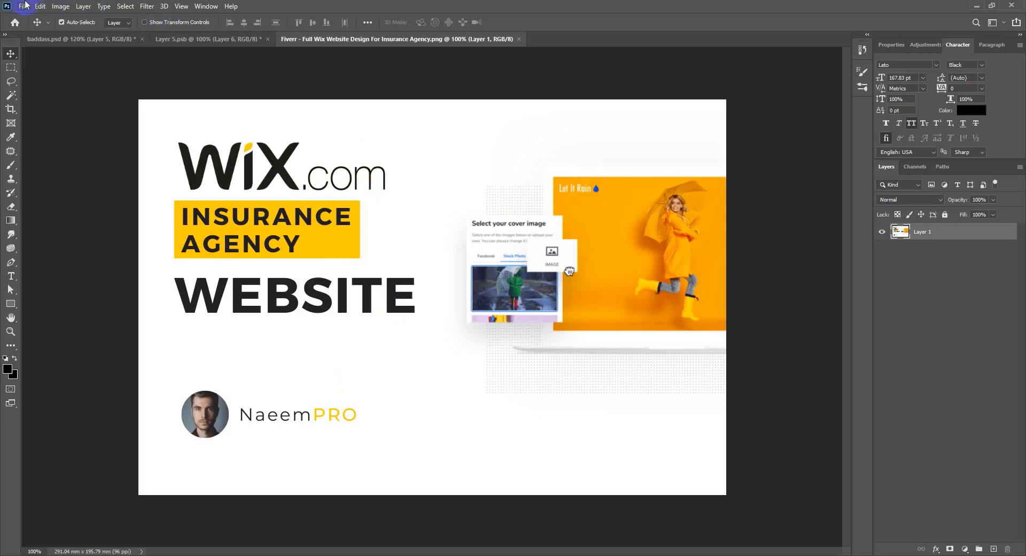
# Step: In File Info, replace the Author with the designer's full name and begin the Author Title
pyautogui.click(23, 5)
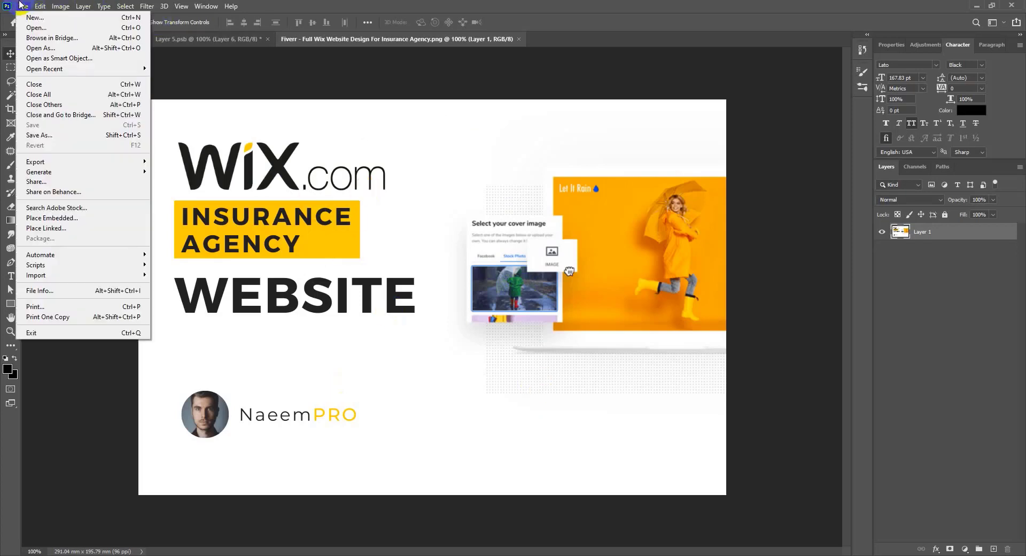
pyautogui.click(57, 290)
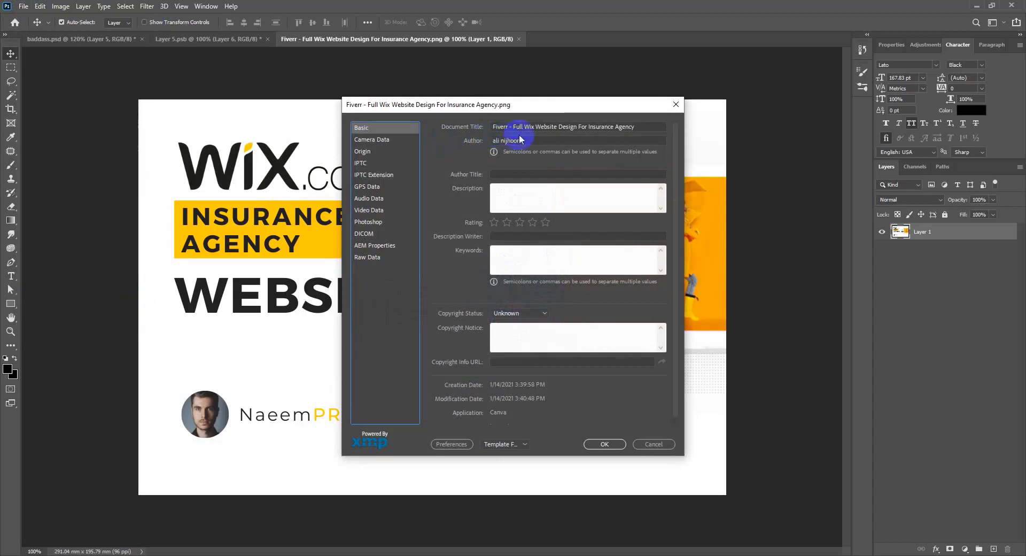
pyautogui.click(649, 128)
pyautogui.moveTo(649, 127); pyautogui.dragTo(401, 127)
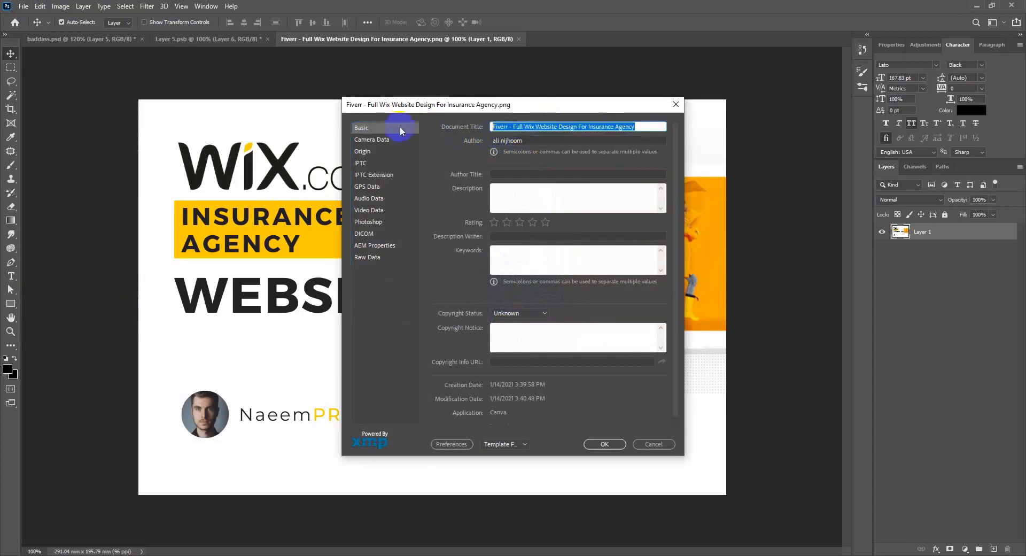
pyautogui.moveTo(530, 139); pyautogui.dragTo(452, 142)
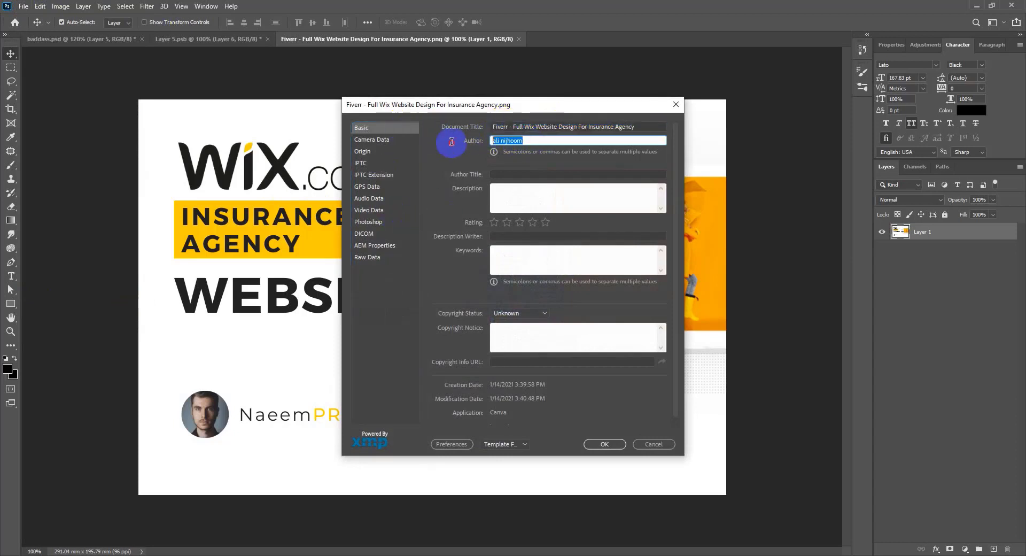
pyautogui.press('Tab')
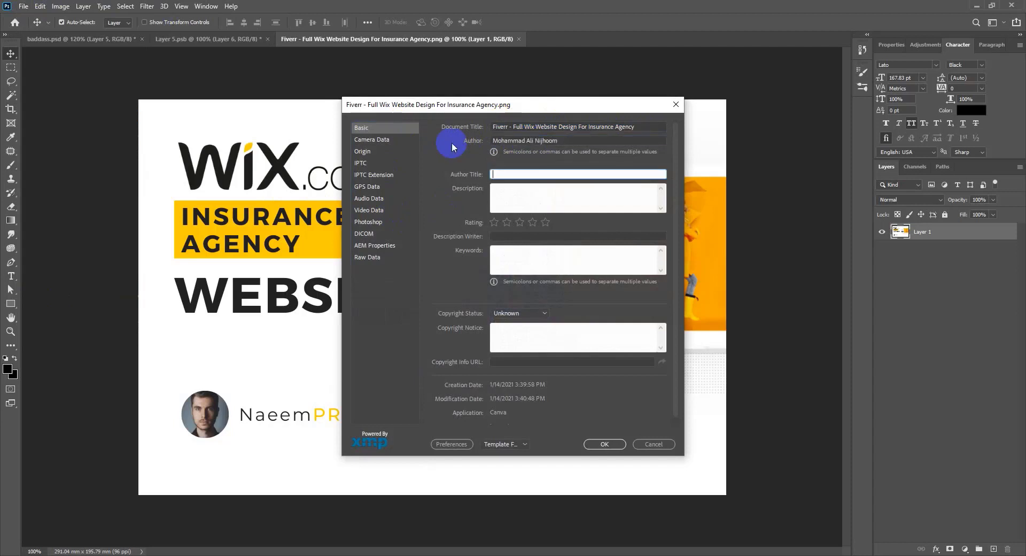
pyautogui.click(505, 176)
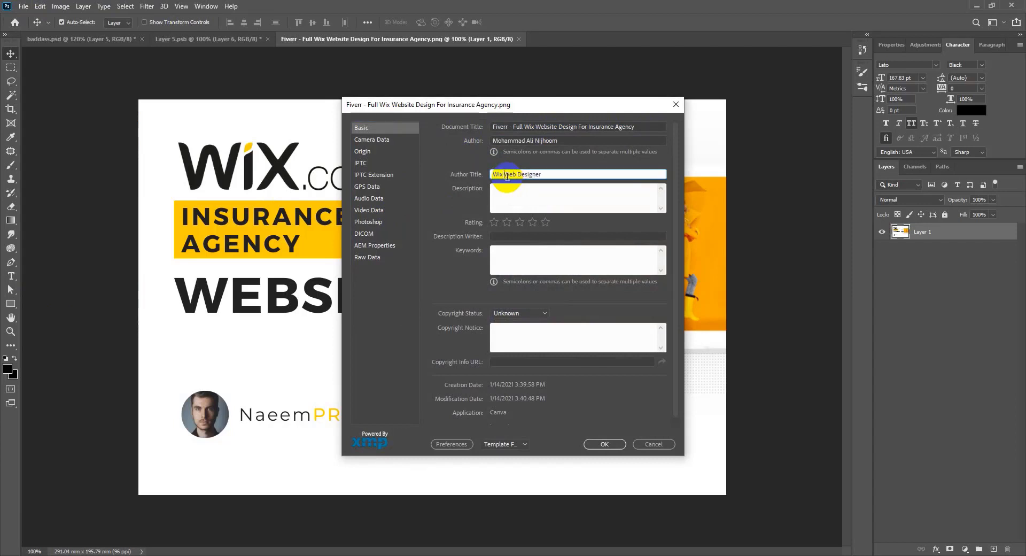
# Step: Finish Author Title as 'Wix Expert and Web Designer' and describe 3 years building Wix insurance websites
pyautogui.write('t a')
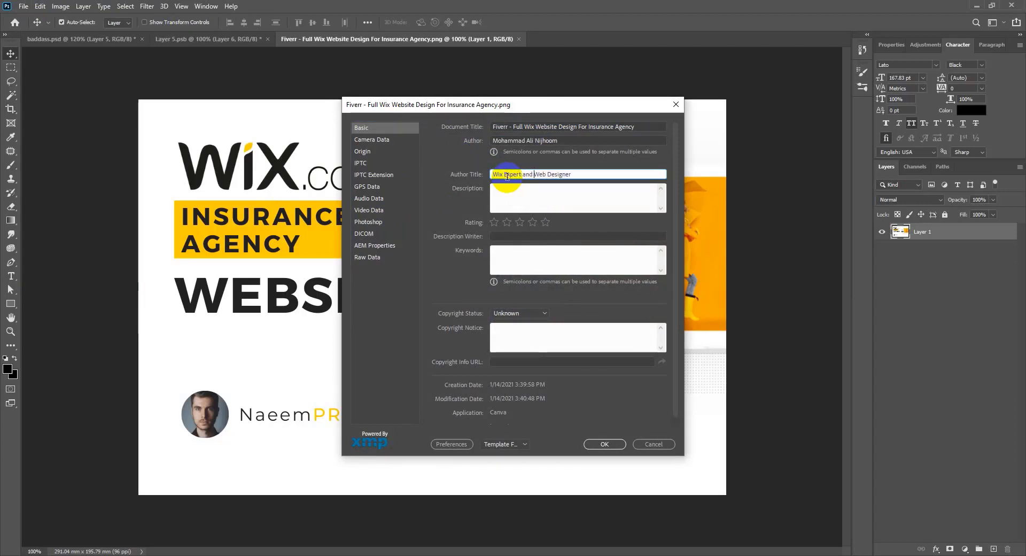
pyautogui.write('nd')
pyautogui.press('Tab')
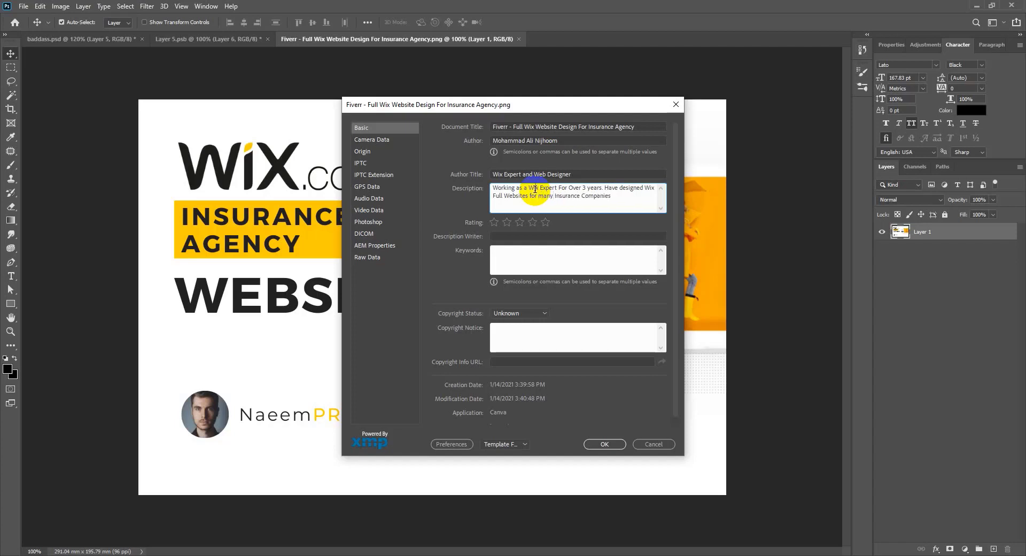
pyautogui.tripleClick(535, 190)
pyautogui.click(530, 189)
pyautogui.moveTo(526, 189); pyautogui.dragTo(543, 189)
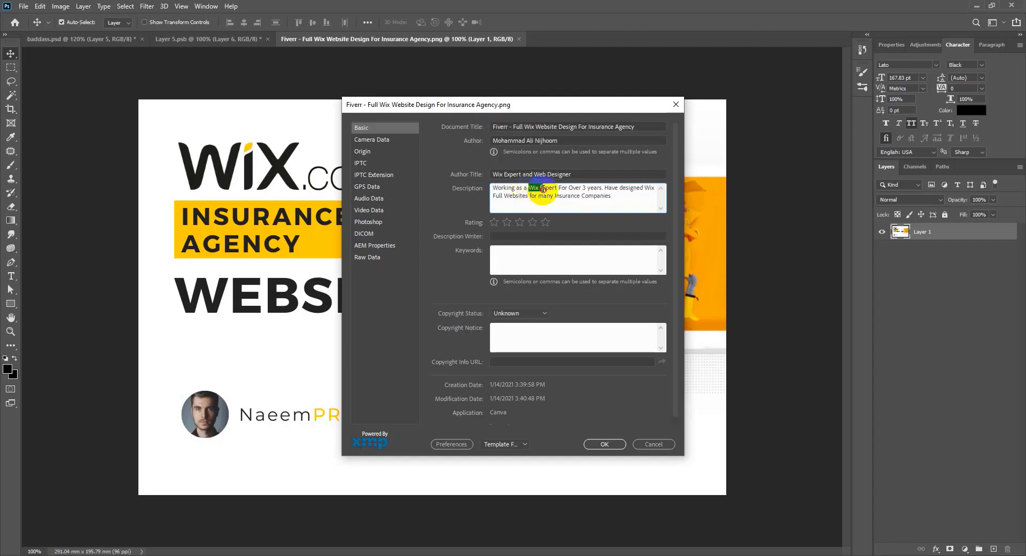
pyautogui.click(610, 196)
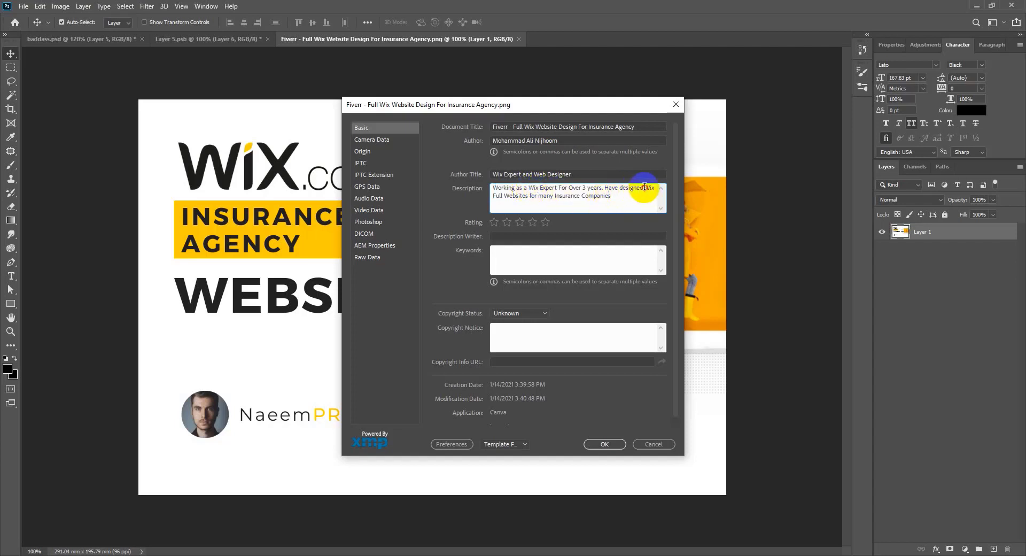
pyautogui.moveTo(645, 188); pyautogui.dragTo(533, 194)
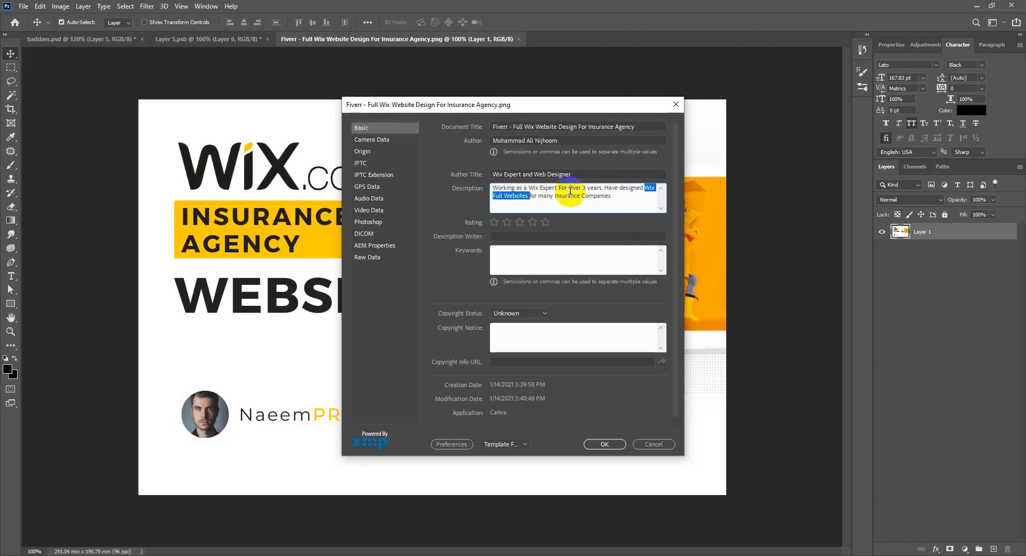
pyautogui.moveTo(612, 196); pyautogui.dragTo(556, 198)
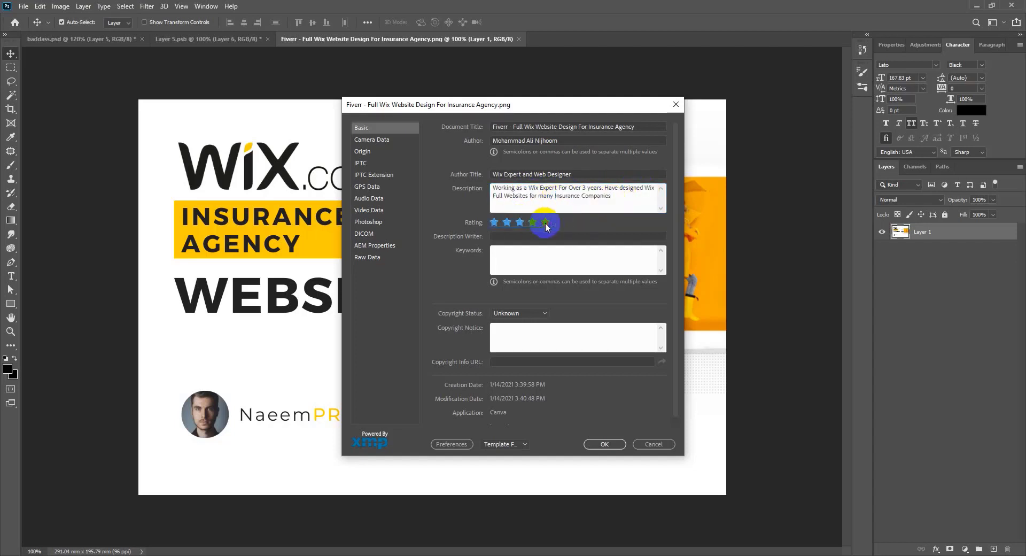
# Step: Give the image a five-star rating and paste the author's name into Description Writer
pyautogui.click(545, 221)
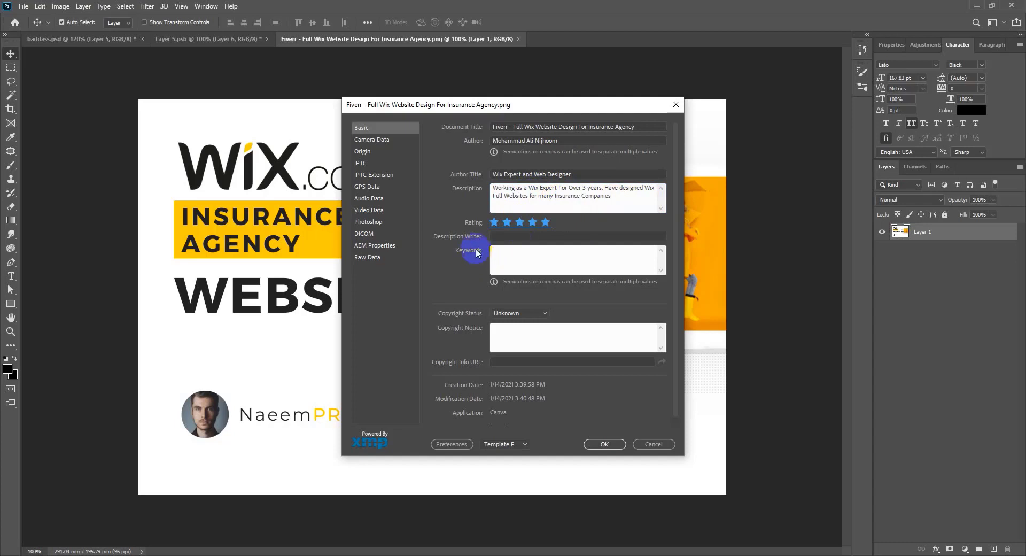
pyautogui.click(508, 236)
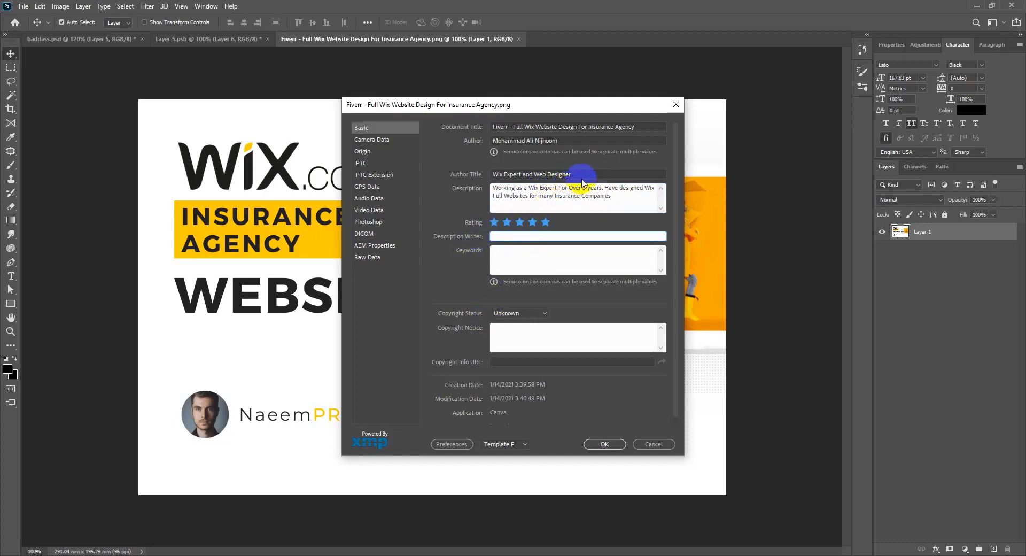
pyautogui.click(558, 141)
pyautogui.click(538, 229)
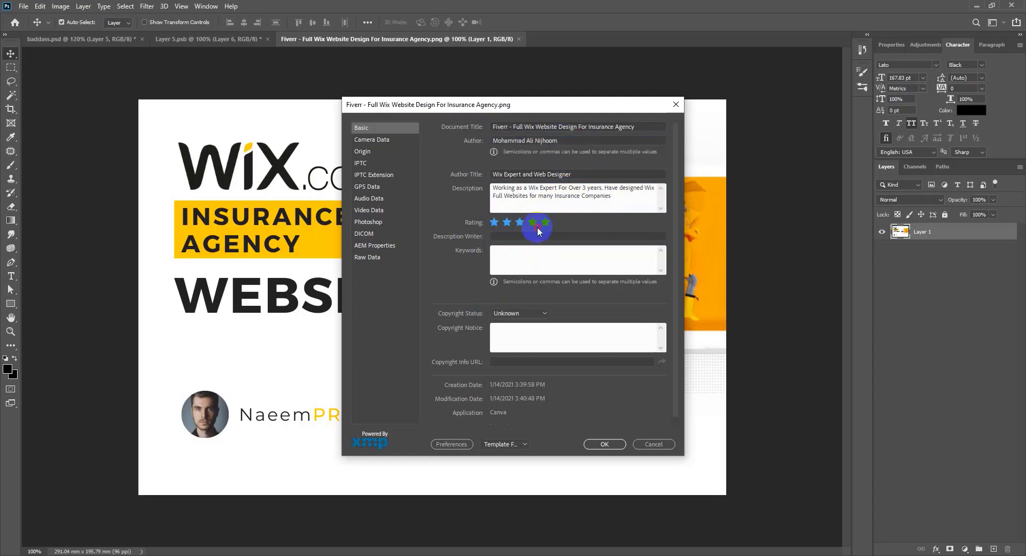
pyautogui.click(538, 235)
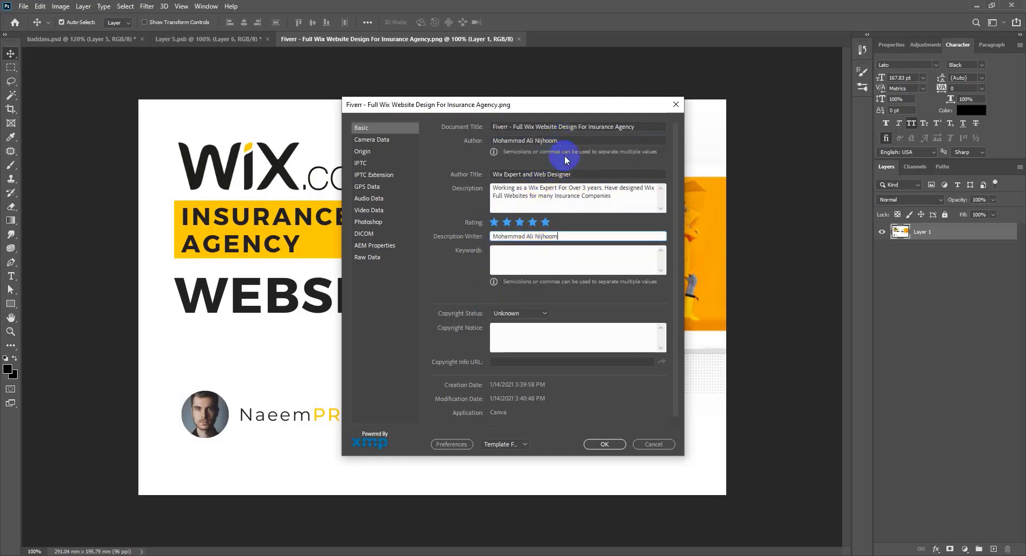
pyautogui.moveTo(581, 174); pyautogui.dragTo(408, 174)
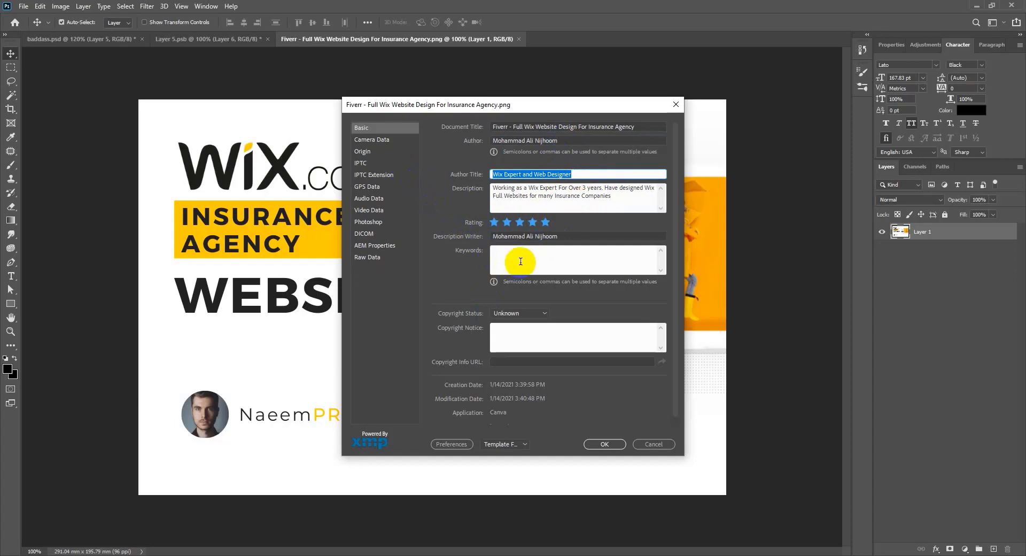
pyautogui.click(381, 541)
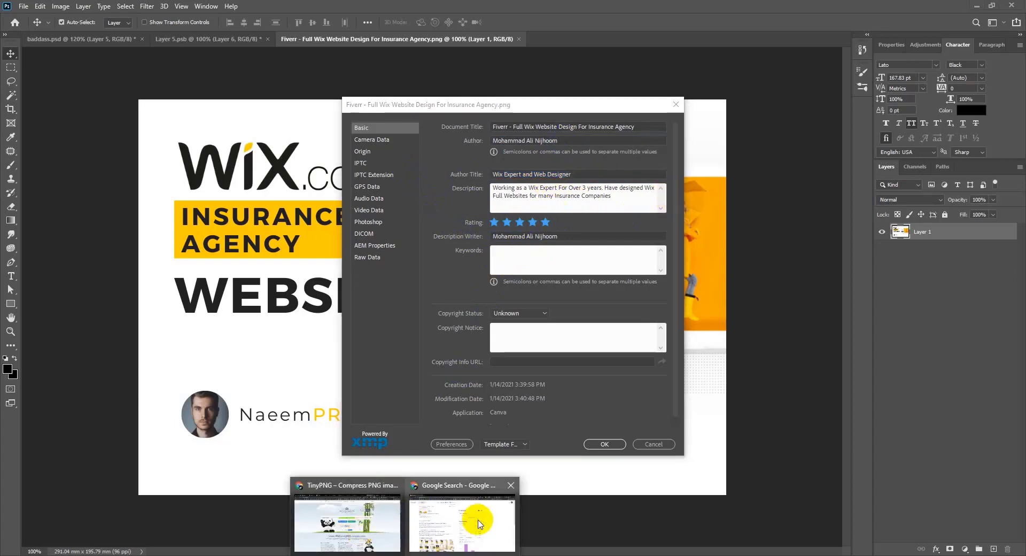
# Step: Return to the Google window and open wix.com in a new browser tab
pyautogui.click(476, 518)
pyautogui.scroll(-3, 276, 198)
pyautogui.scroll(-8, 276, 198)
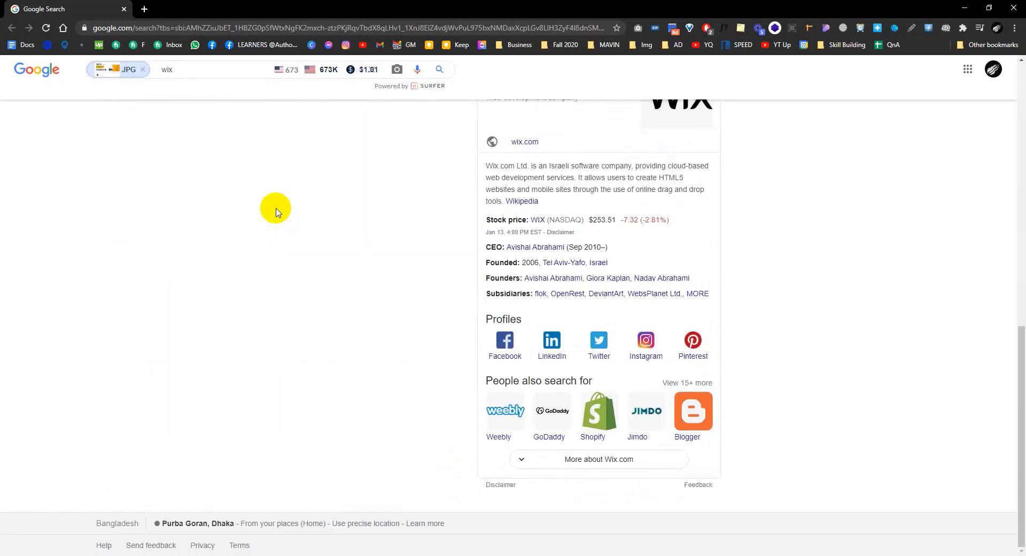
pyautogui.scroll(12, 276, 209)
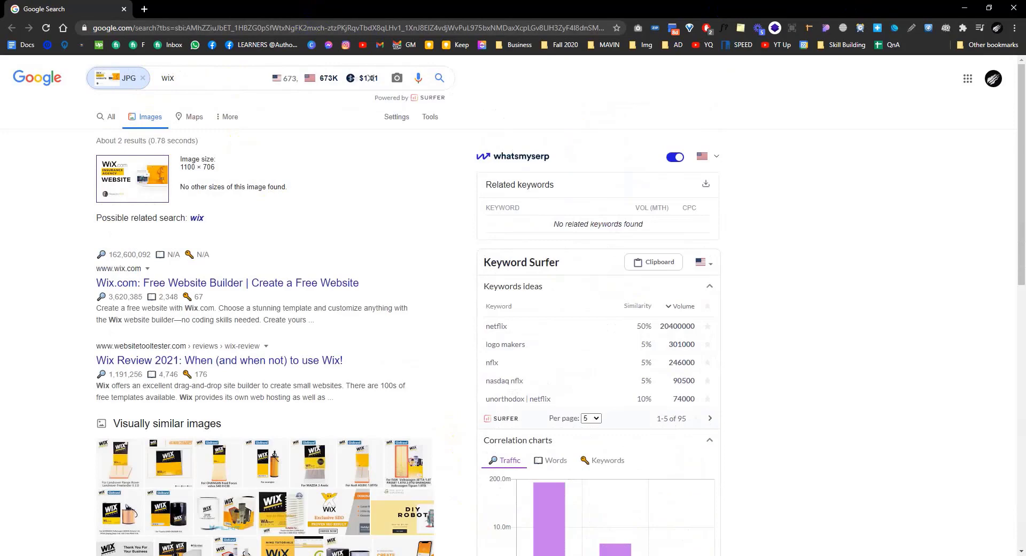
pyautogui.click(144, 9)
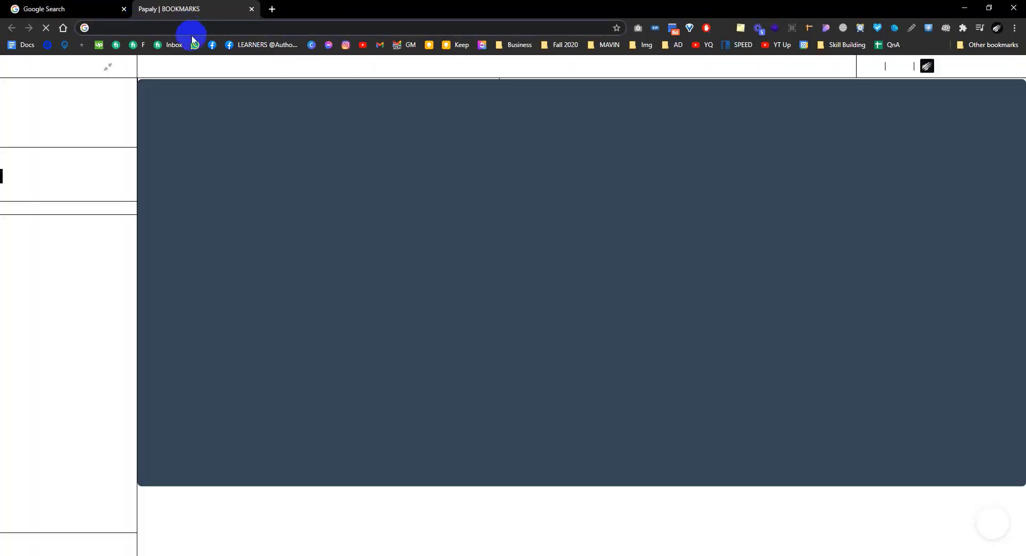
pyautogui.click(201, 27)
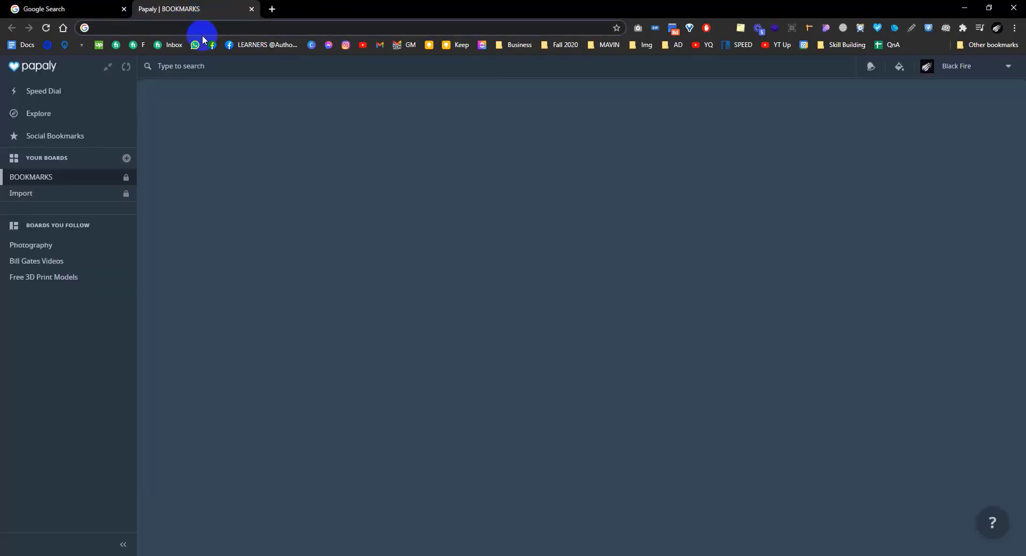
pyautogui.write('wix')
pyautogui.press('Return')
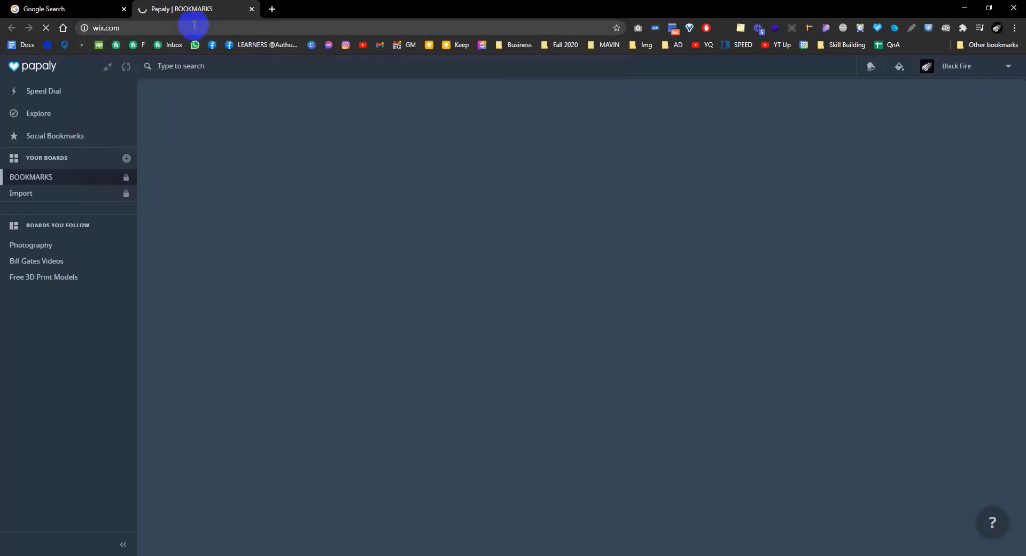
pyautogui.click(114, 30)
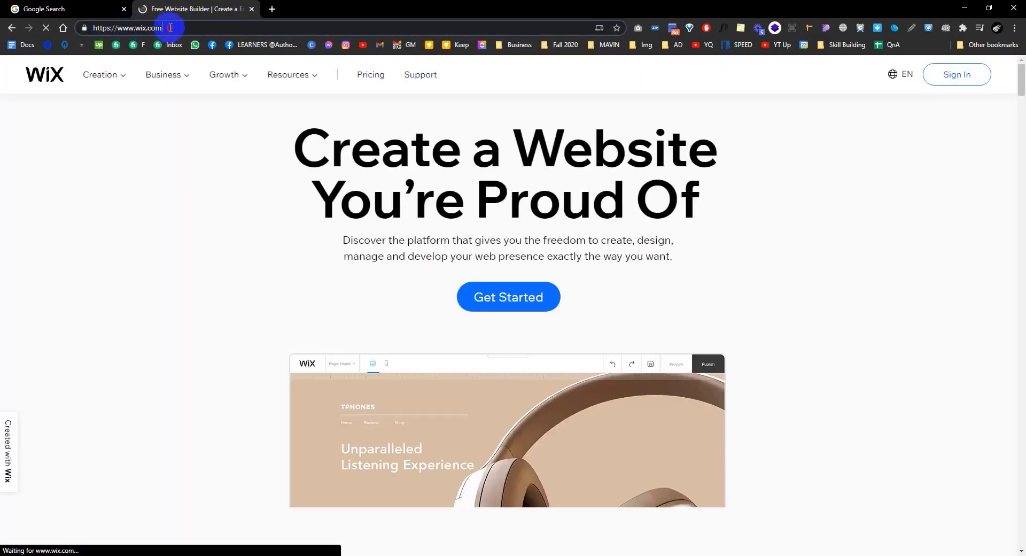
pyautogui.write('we')
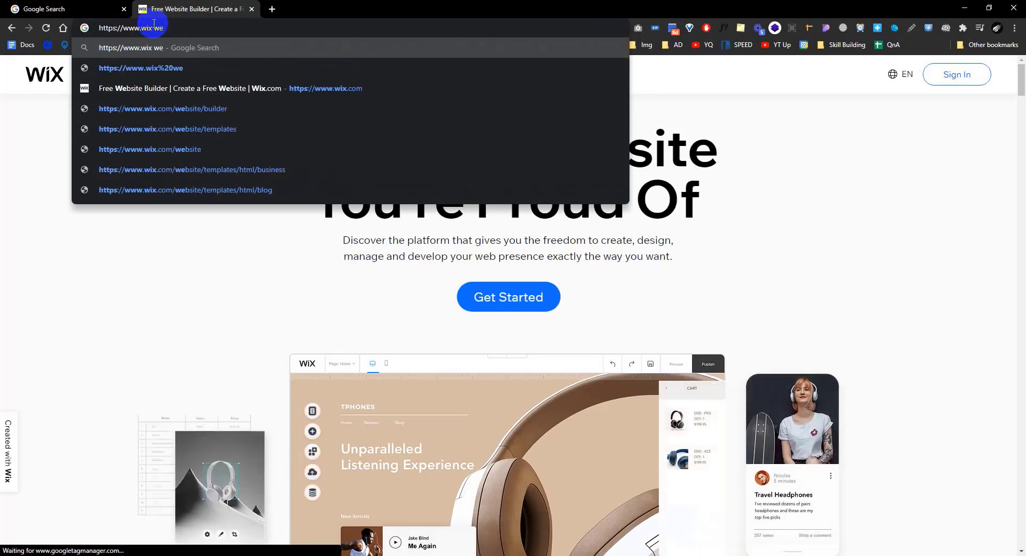
pyautogui.write('bsite')
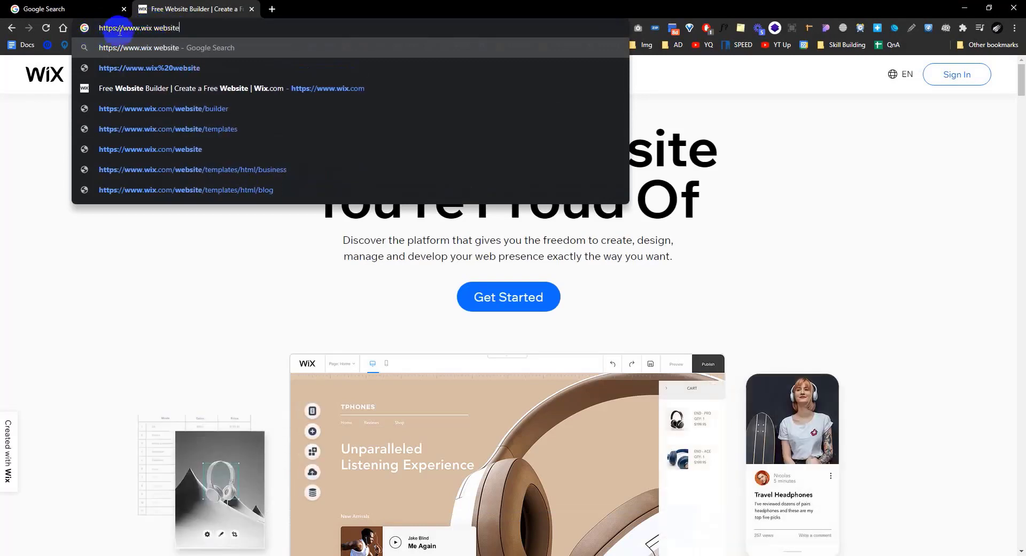
pyautogui.moveTo(120, 31); pyautogui.dragTo(68, 27)
pyautogui.press('BackSpace')
pyautogui.press('Return')
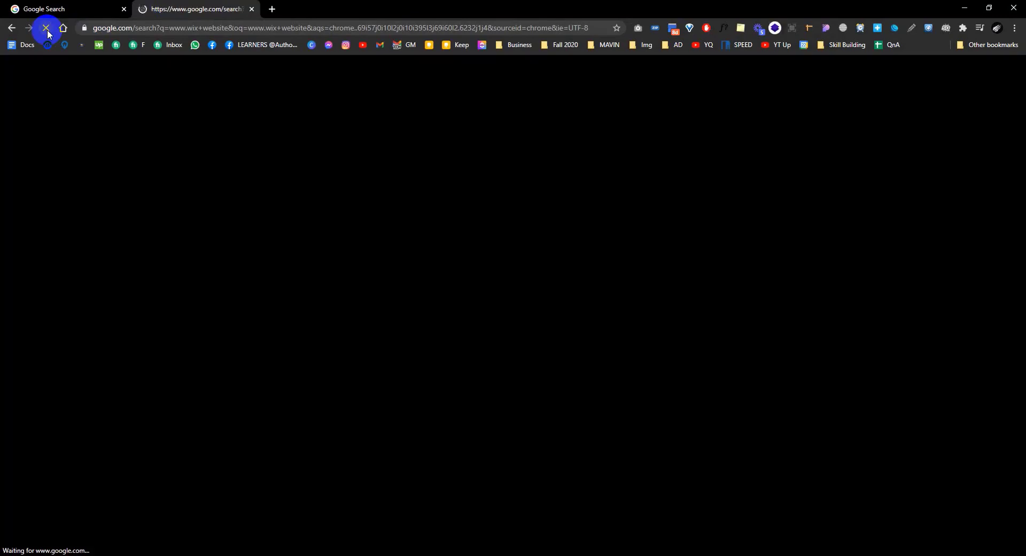
pyautogui.click(48, 33)
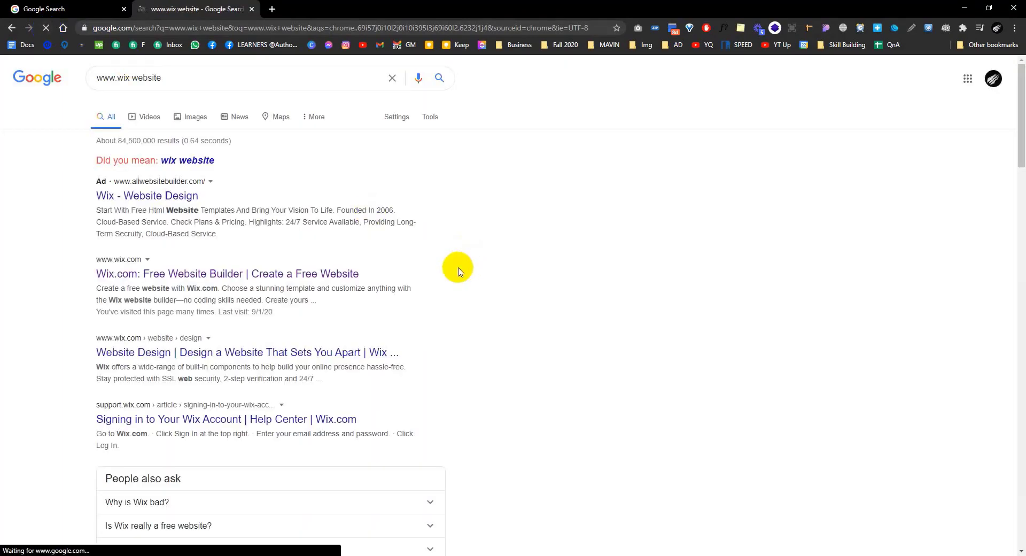
pyautogui.scroll(-20, 368, 214)
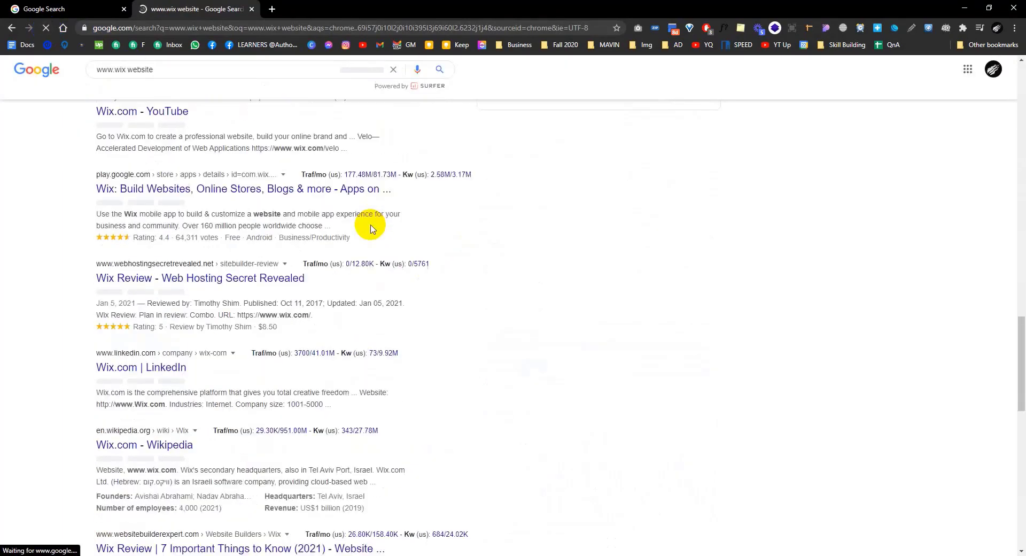
pyautogui.scroll(20, 372, 229)
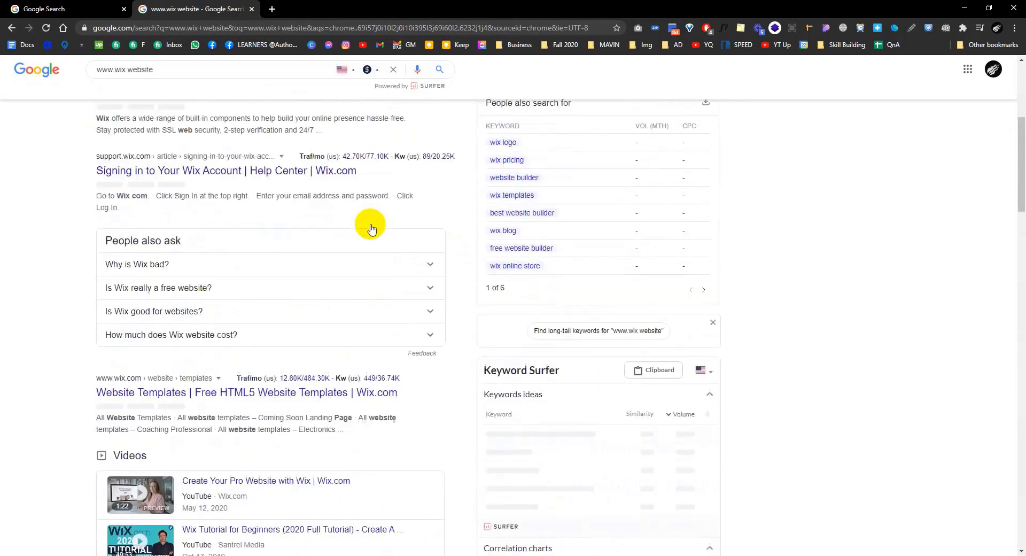
pyautogui.scroll(5, 372, 229)
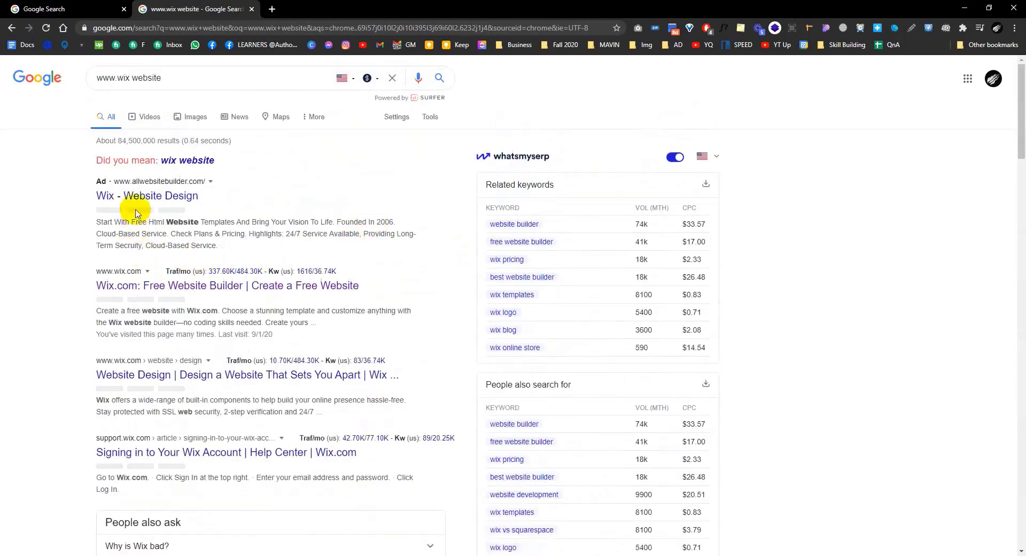
# Step: Copy the phrases 'Wix - Website Design', 'Website Templates', 'website with Wix.com' and 'Wix website builder'
pyautogui.moveTo(220, 197); pyautogui.dragTo(99, 200)
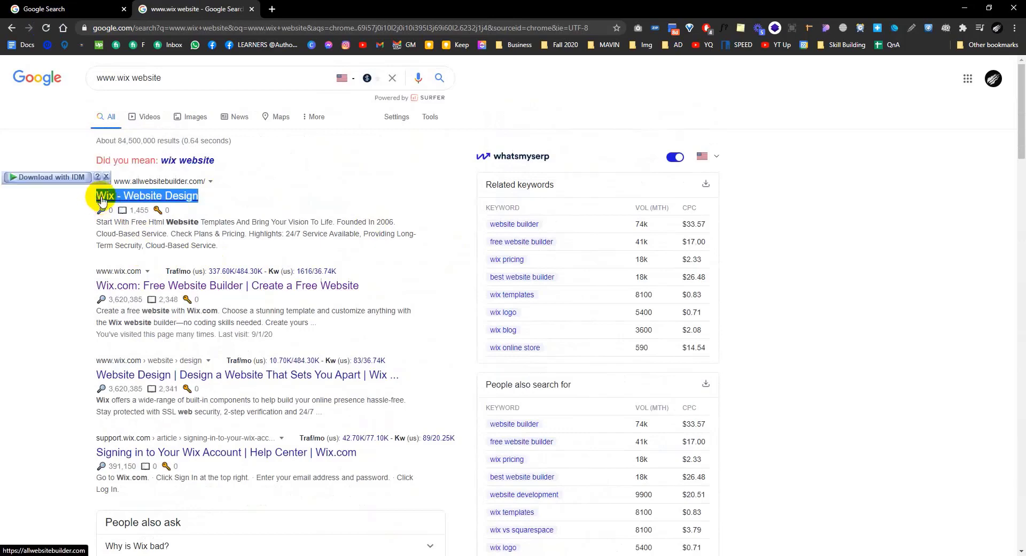
pyautogui.click(179, 235)
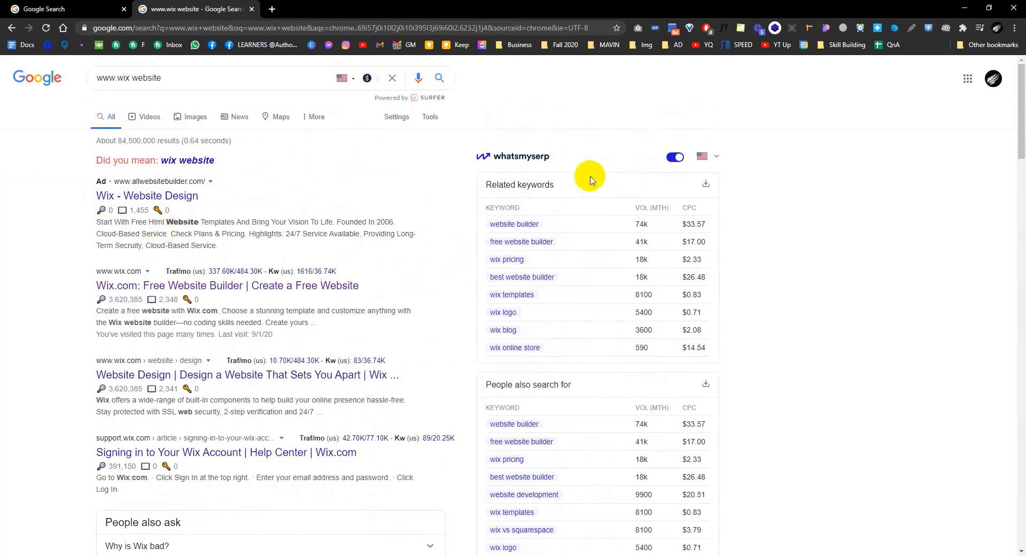
pyautogui.scroll(-5, 555, 449)
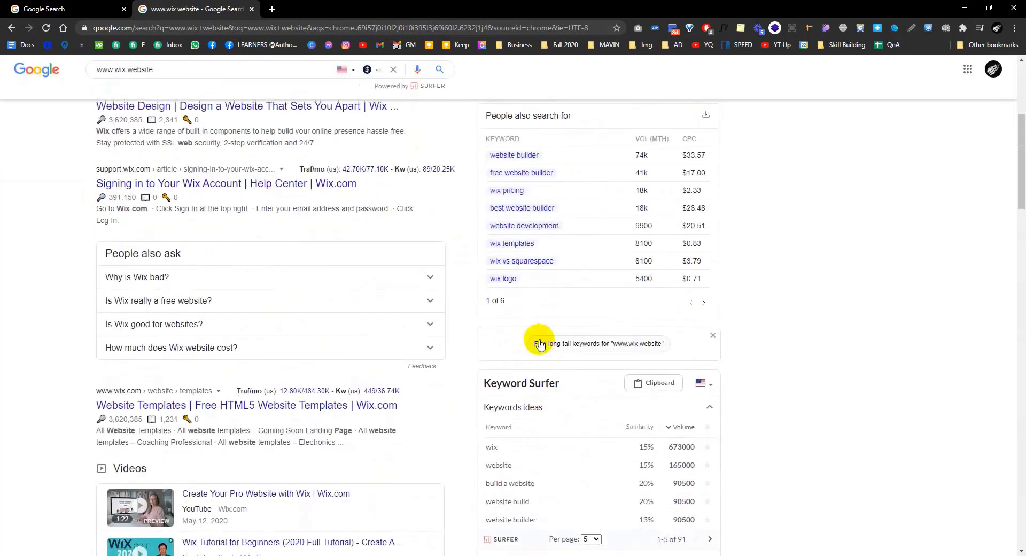
pyautogui.scroll(-3, 539, 342)
pyautogui.scroll(8, 540, 340)
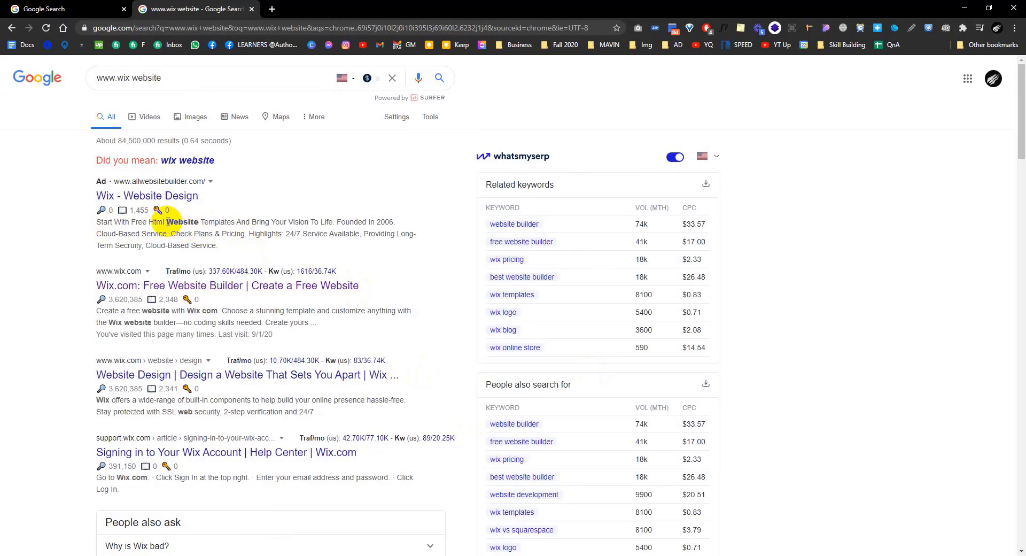
pyautogui.moveTo(166, 222); pyautogui.dragTo(238, 219)
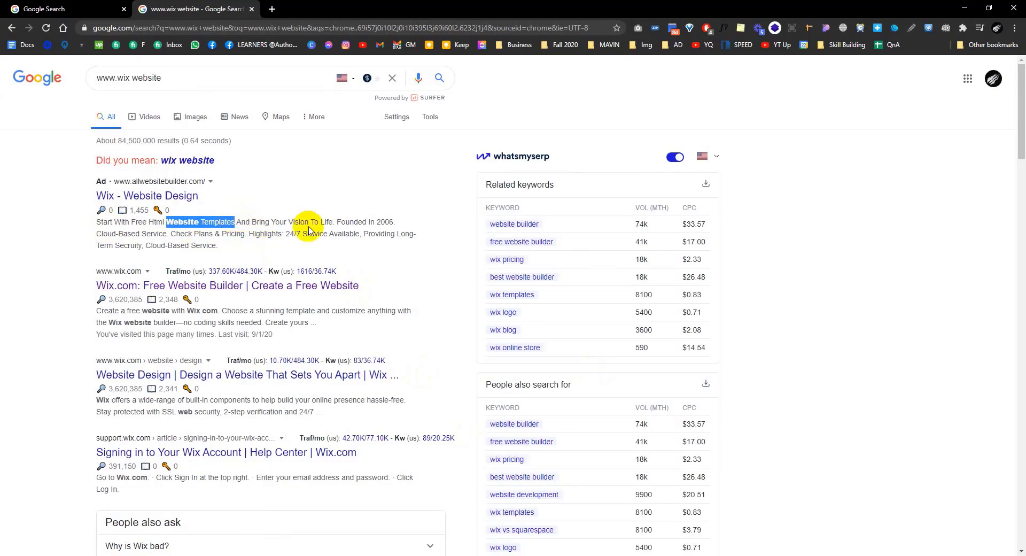
pyautogui.click(280, 225)
pyautogui.scroll(-2, 272, 235)
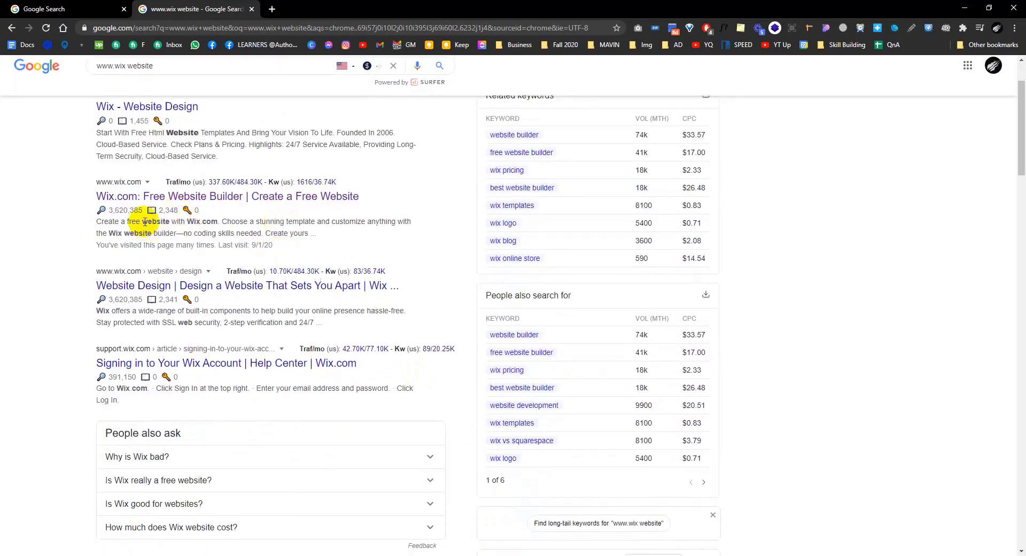
pyautogui.moveTo(143, 222); pyautogui.dragTo(219, 222)
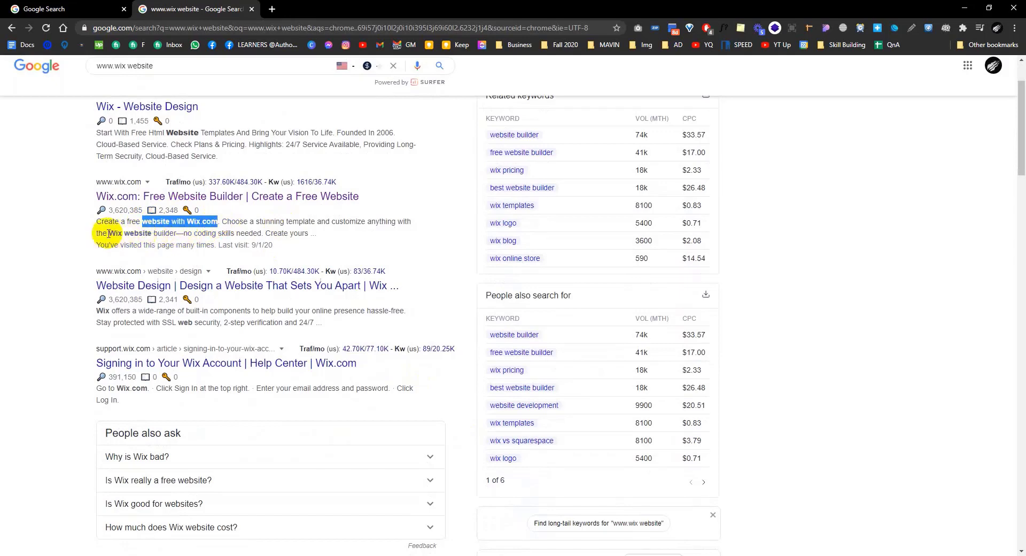
pyautogui.moveTo(109, 234); pyautogui.dragTo(176, 233)
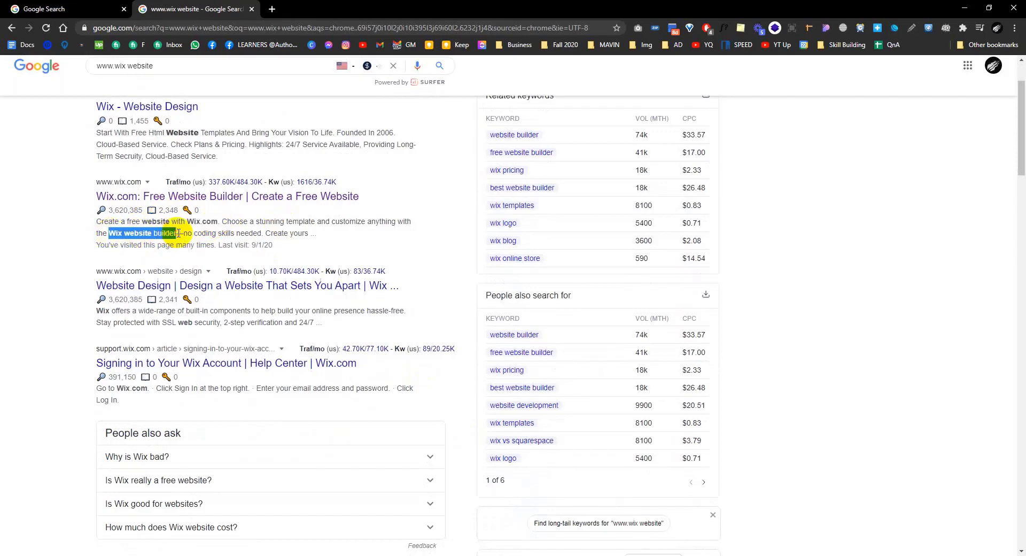
pyautogui.click(256, 232)
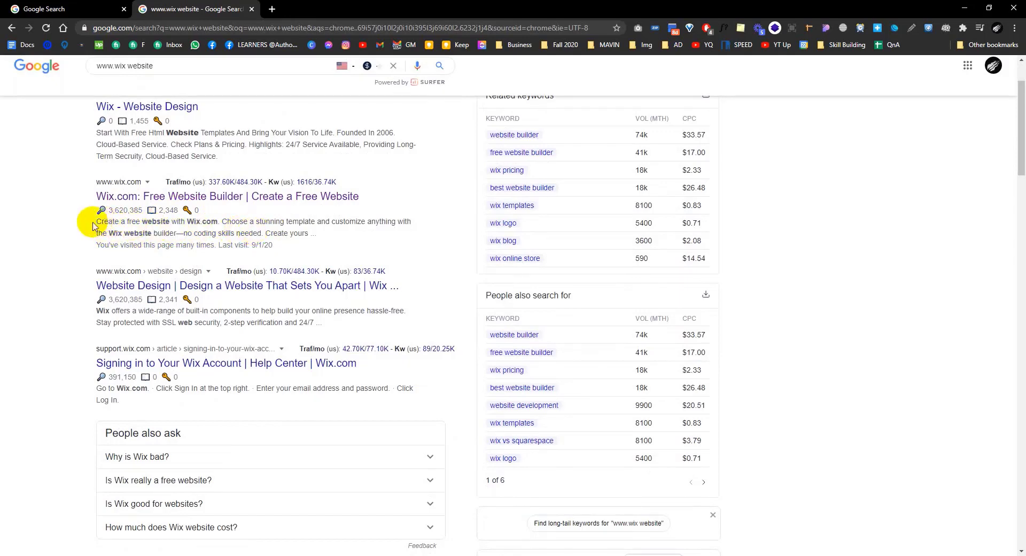
# Step: Copy 'Create a free website', 'website templates' and 'Wix eCommerce', then scroll back to the top
pyautogui.moveTo(94, 225); pyautogui.dragTo(168, 226)
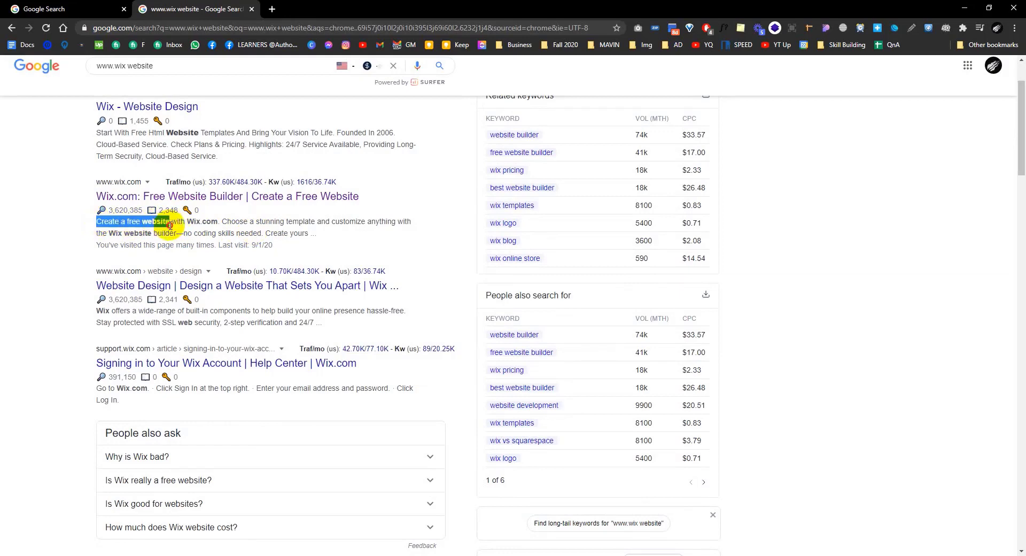
pyautogui.click(337, 226)
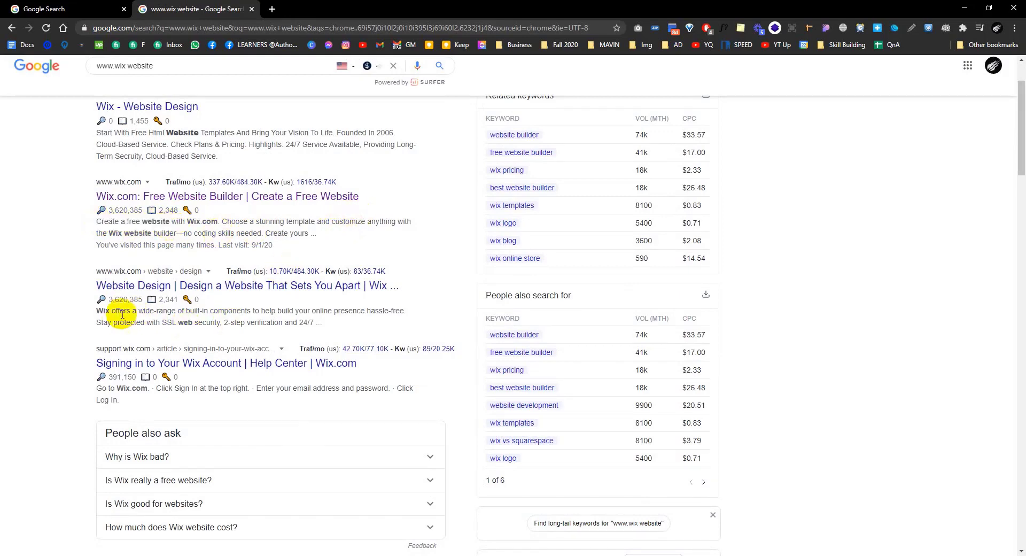
pyautogui.scroll(-2, 269, 314)
pyautogui.scroll(-2, 242, 315)
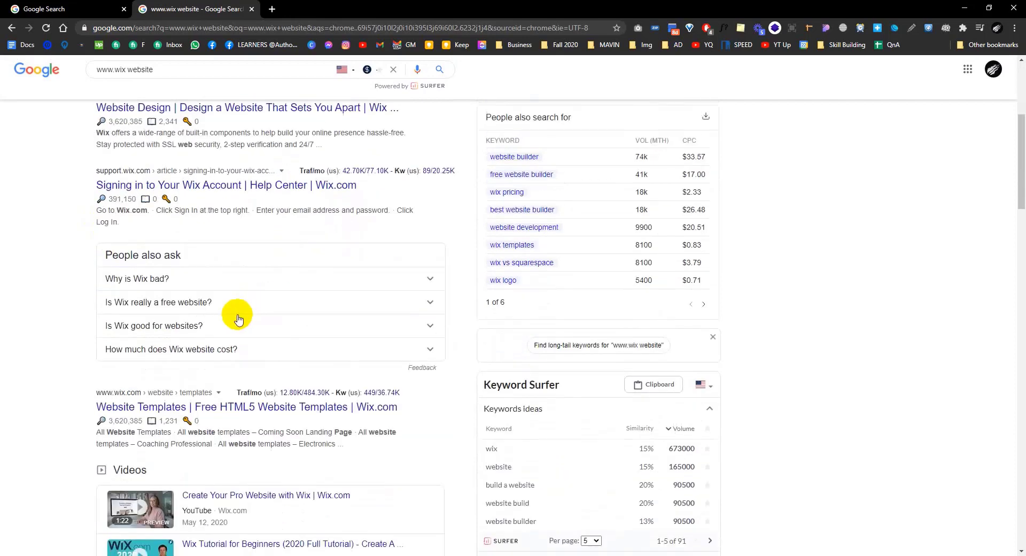
pyautogui.scroll(-3, 277, 282)
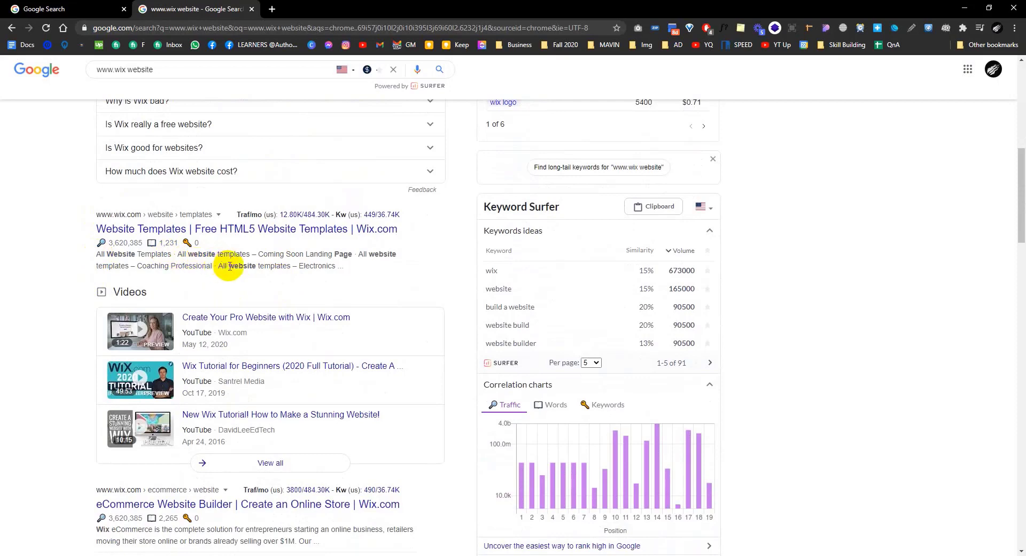
pyautogui.moveTo(230, 266); pyautogui.dragTo(291, 270)
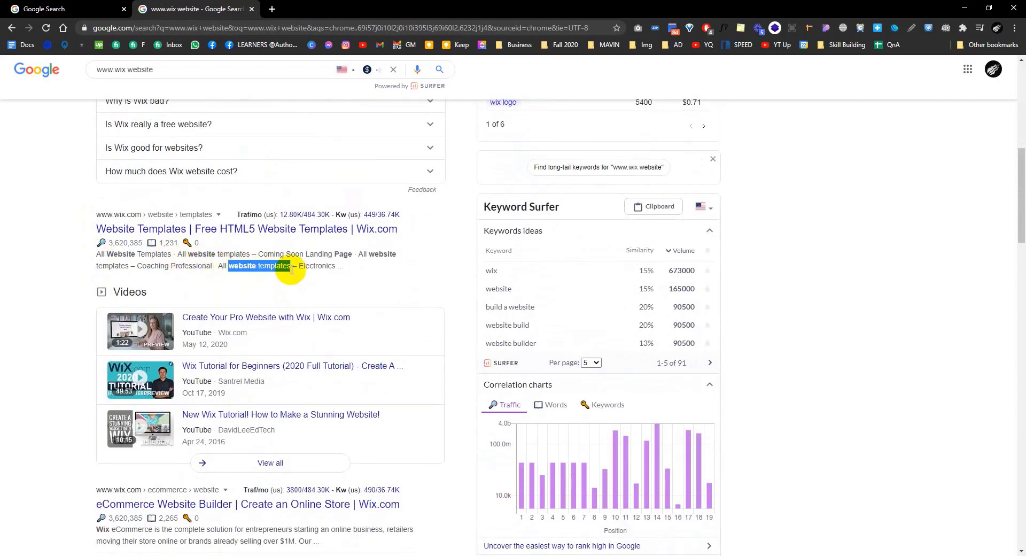
pyautogui.scroll(-2, 292, 270)
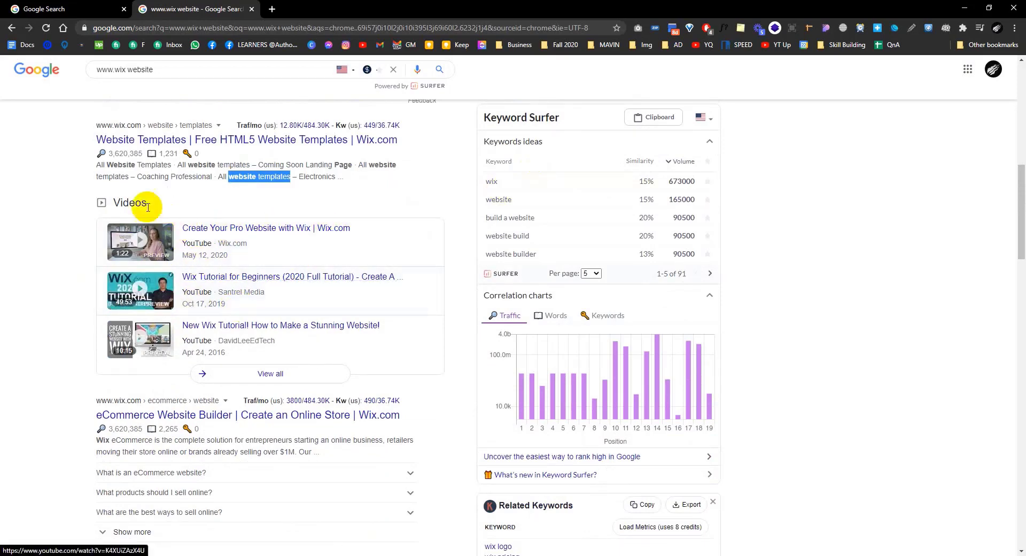
pyautogui.scroll(-2, 160, 414)
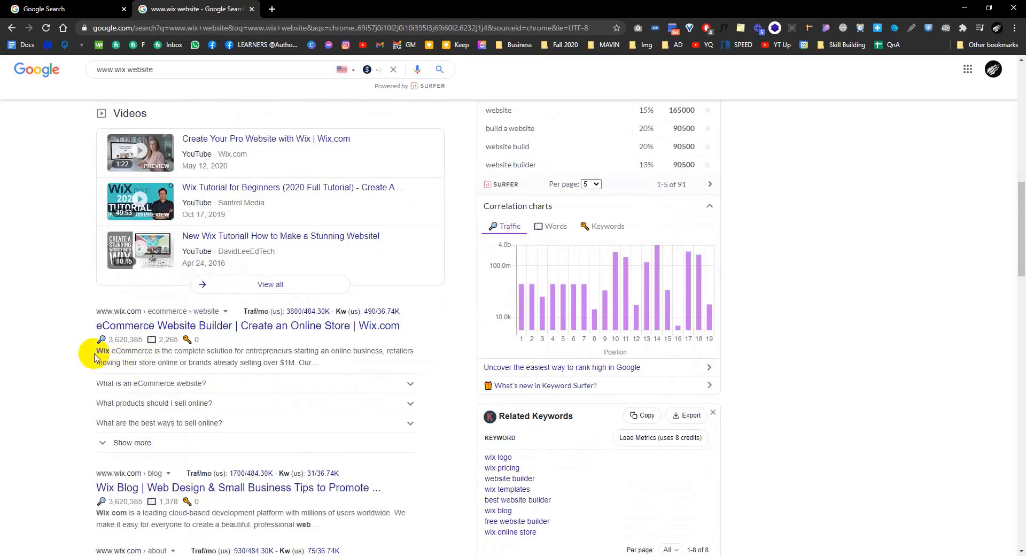
pyautogui.moveTo(96, 351); pyautogui.dragTo(154, 351)
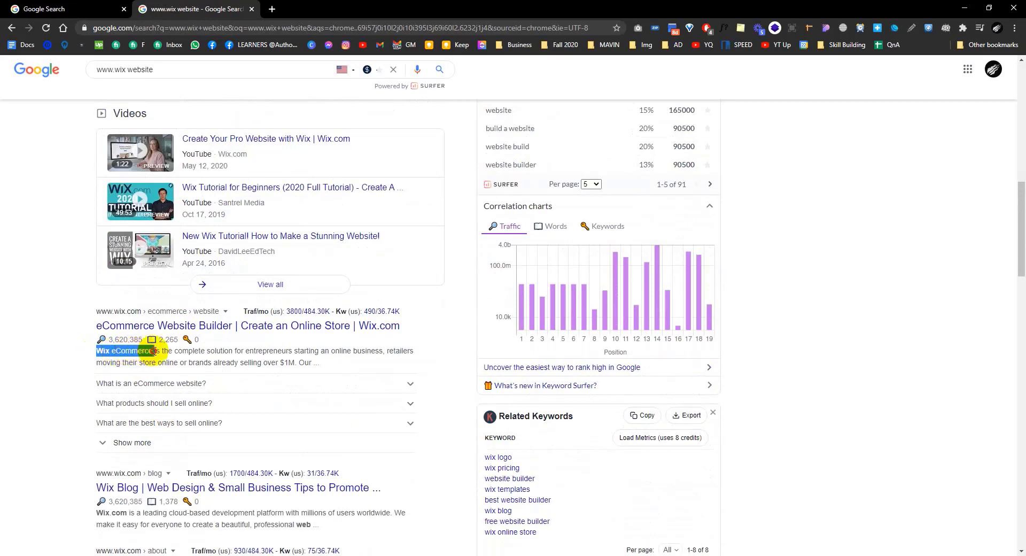
pyautogui.scroll(-3, 154, 351)
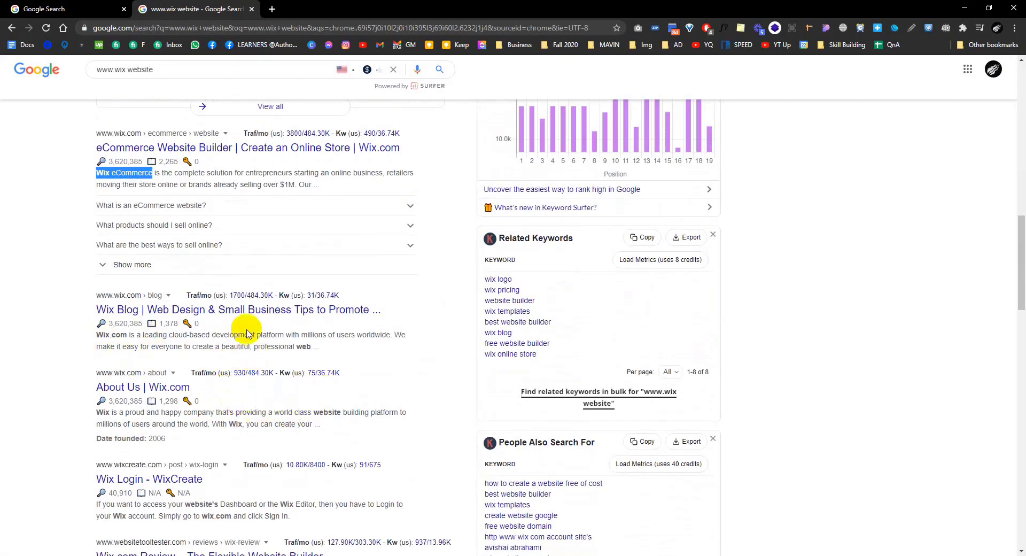
pyautogui.scroll(-2, 271, 388)
pyautogui.scroll(-1, 271, 389)
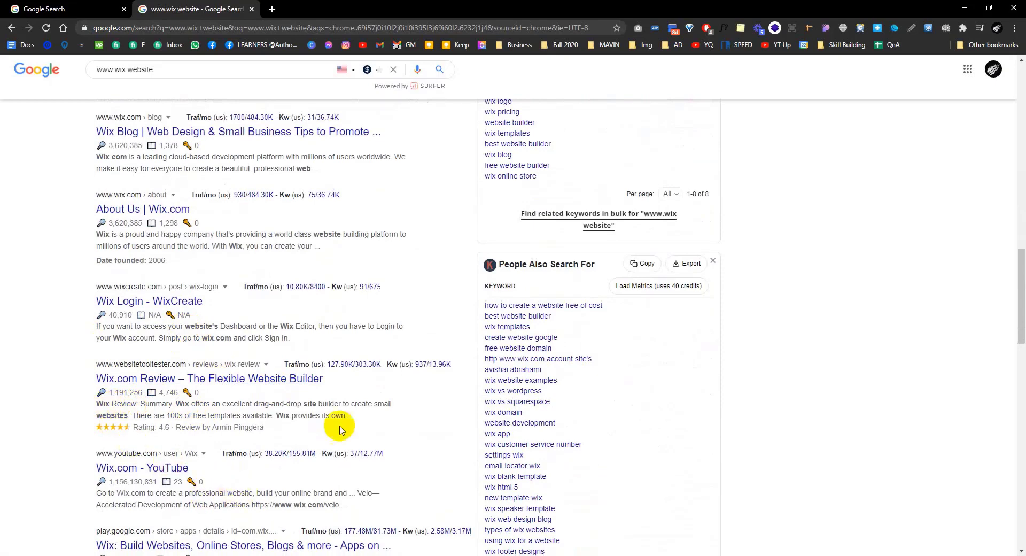
pyautogui.scroll(2, 444, 295)
pyautogui.scroll(10, 444, 295)
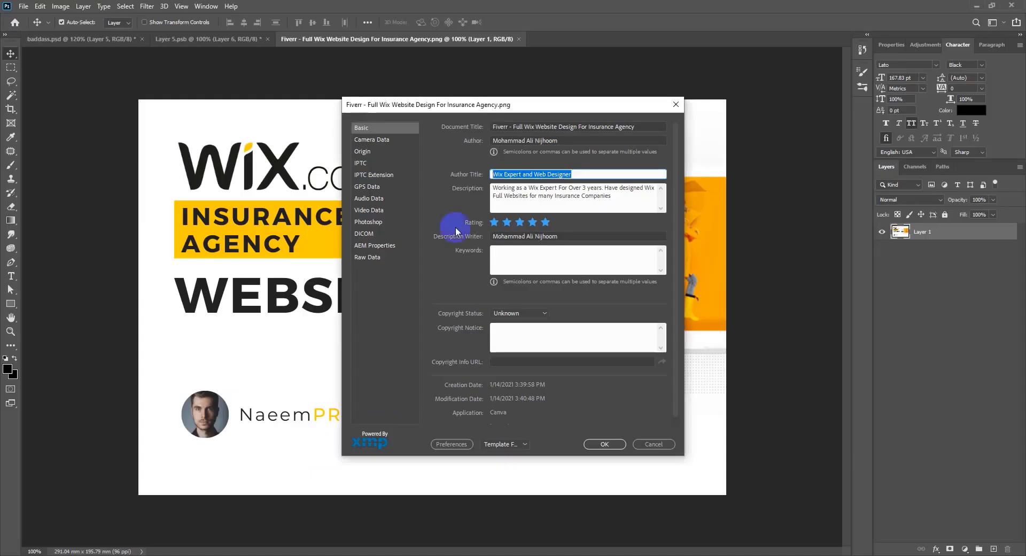
# Step: Paste 'Wix - Website Design' into Keywords and separate the entries with commas
pyautogui.click(519, 260)
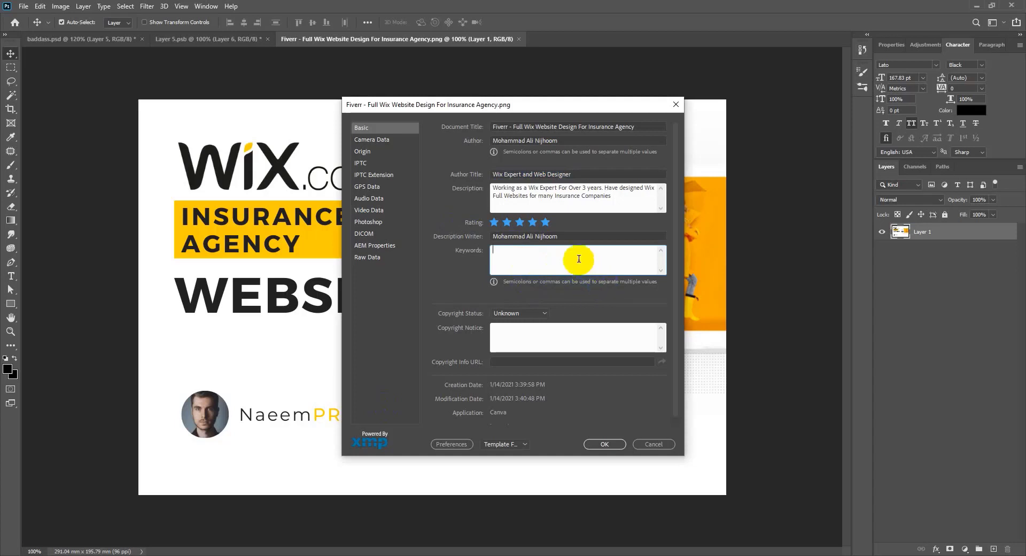
pyautogui.press('super+v')
pyautogui.scroll(-5, 562, 361)
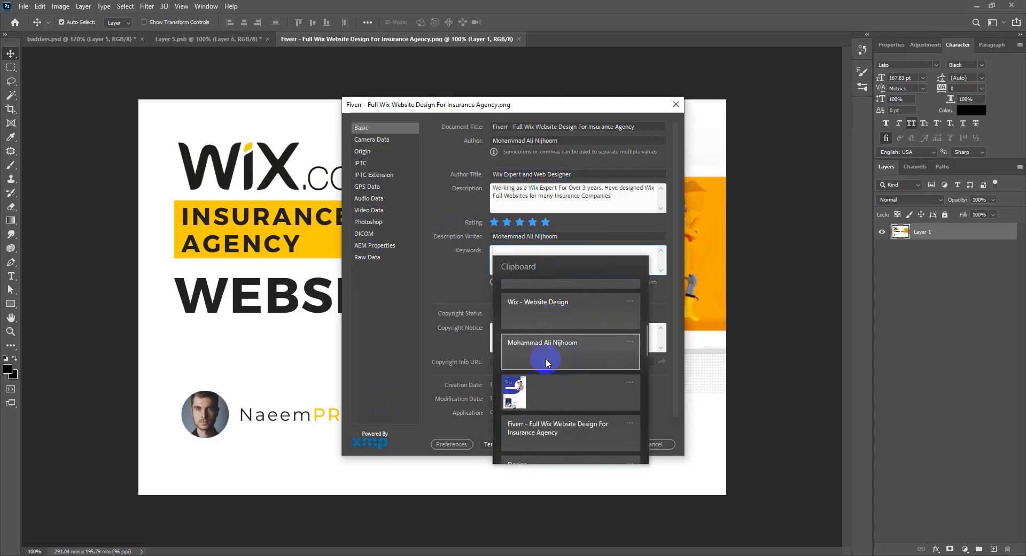
pyautogui.click(543, 302)
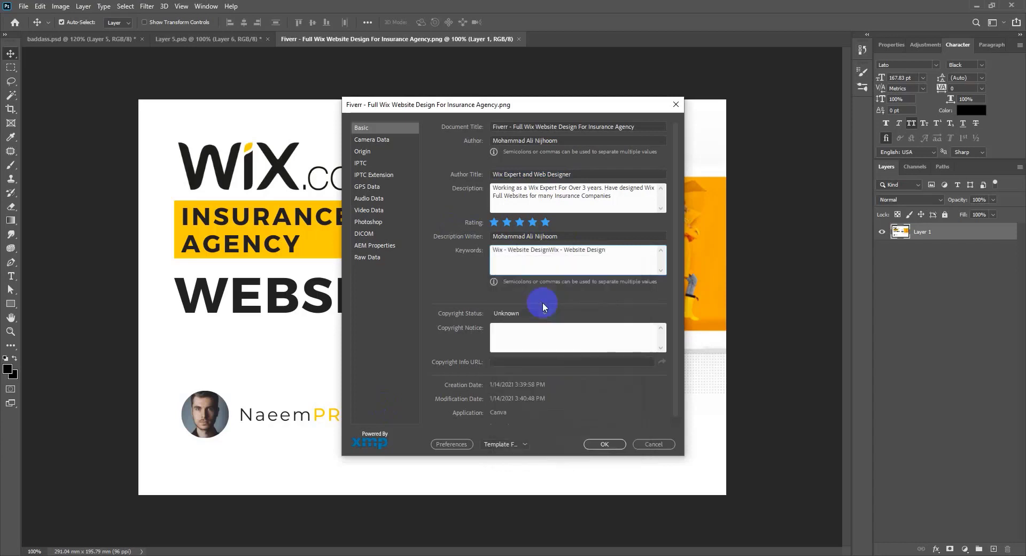
pyautogui.moveTo(547, 249); pyautogui.dragTo(559, 250)
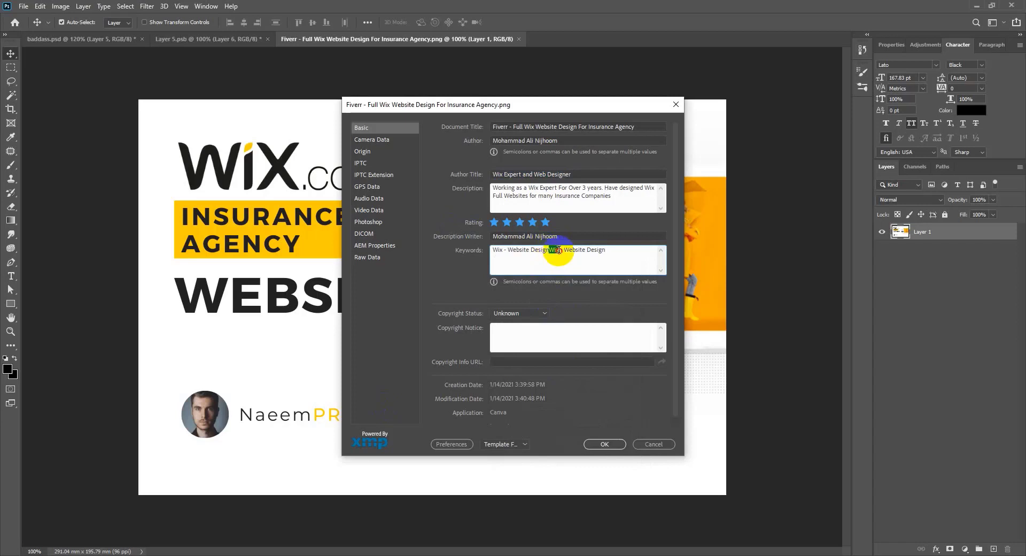
pyautogui.click(559, 251)
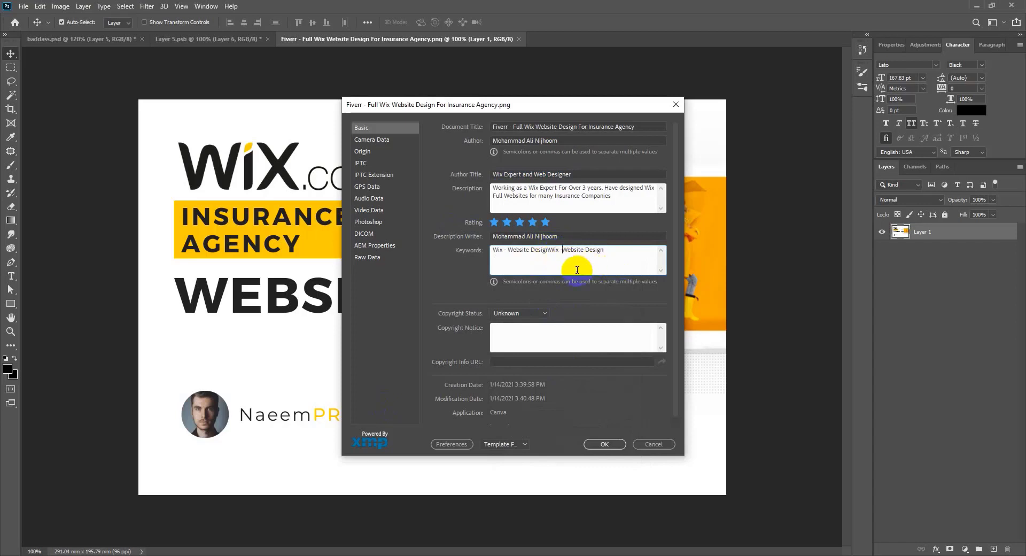
pyautogui.click(550, 250)
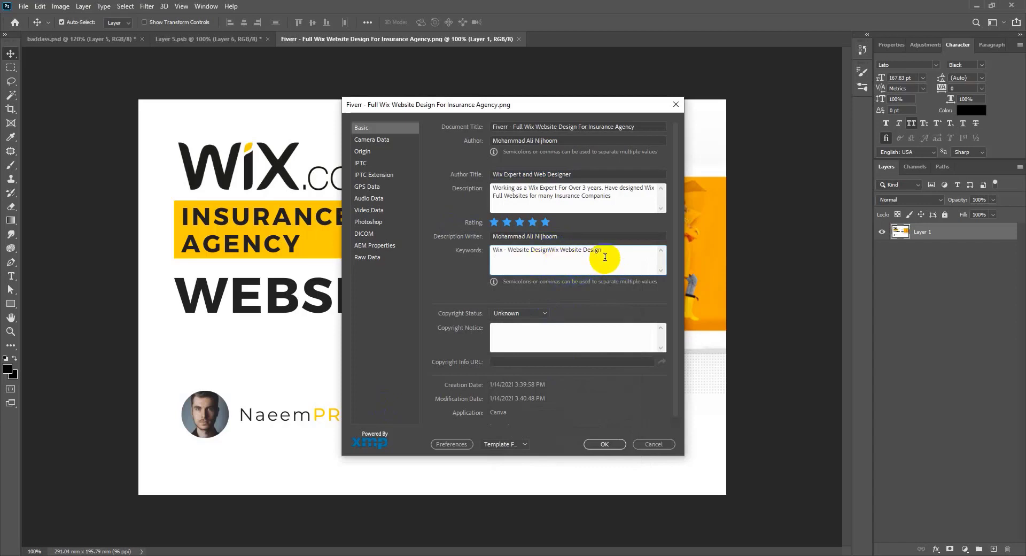
pyautogui.write(',')
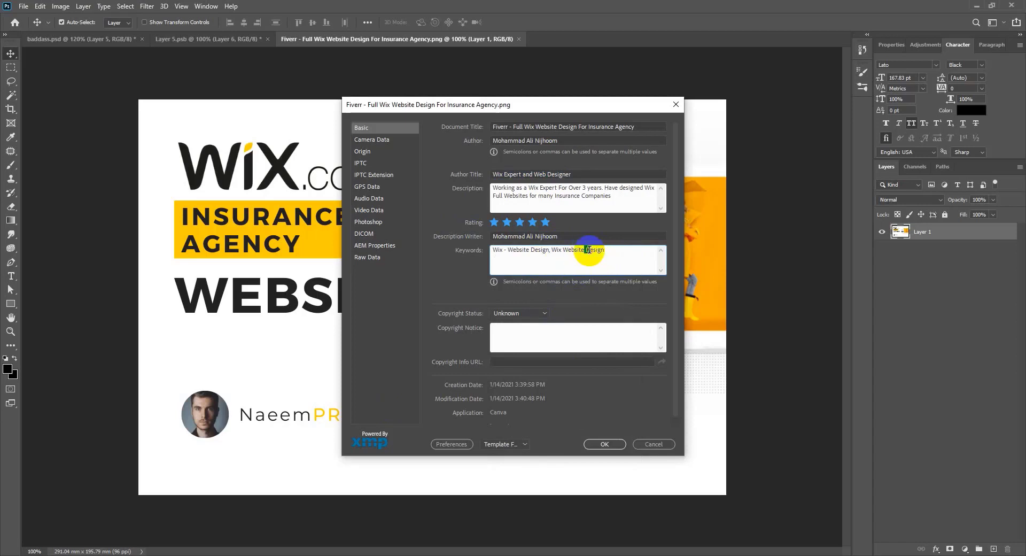
pyautogui.click(619, 253)
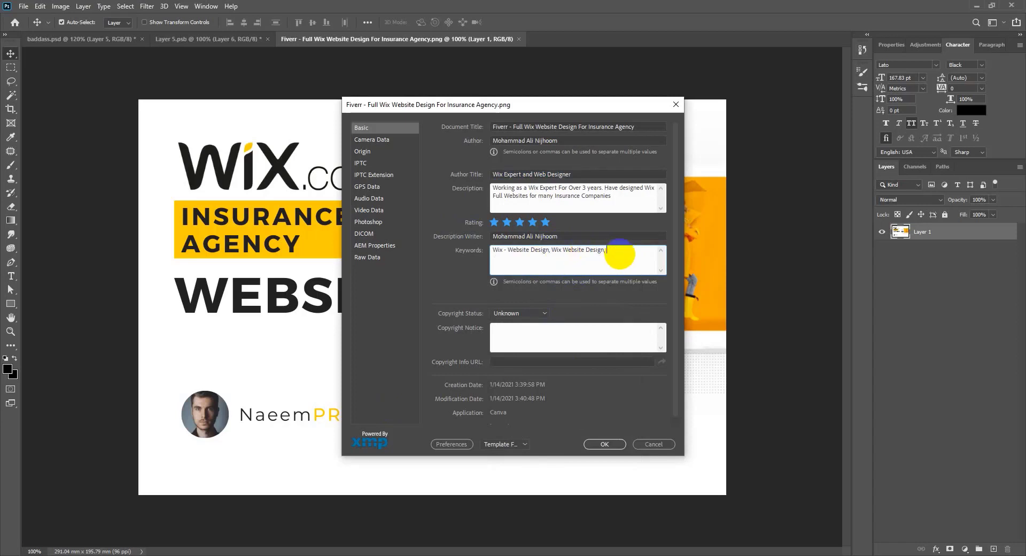
pyautogui.write(',')
# Step: Add 'Website Templates' and 'website with Wix.com' to Keywords, deleting the duplicated copies
pyautogui.press('super+v')
pyautogui.scroll(-3, 669, 393)
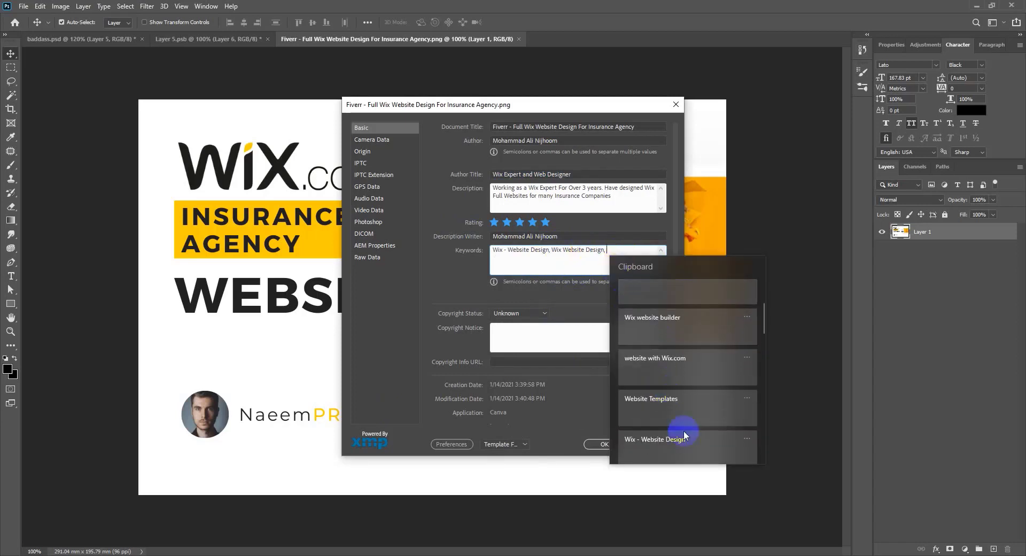
pyautogui.scroll(-1, 684, 421)
pyautogui.click(684, 364)
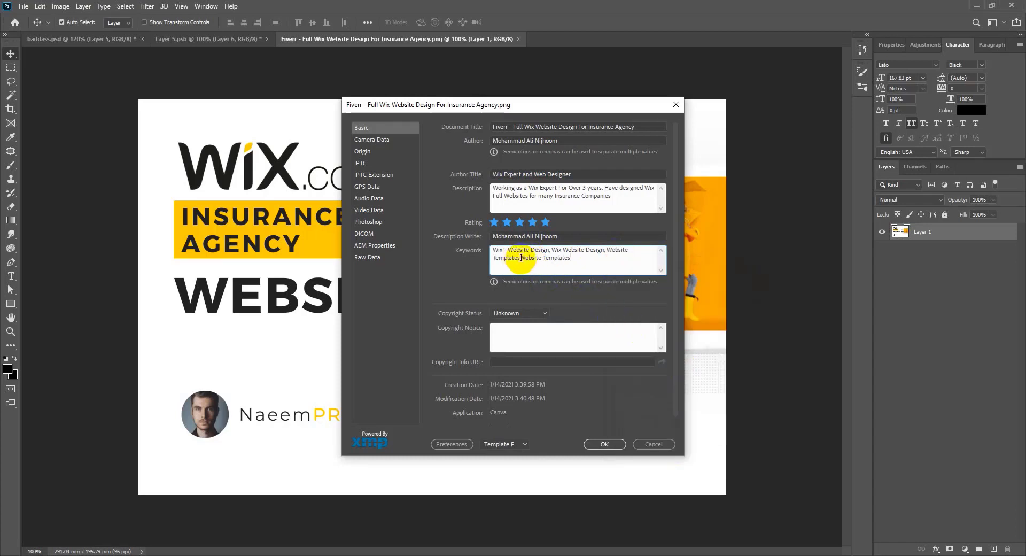
pyautogui.moveTo(521, 257); pyautogui.dragTo(594, 262)
pyautogui.press('BackSpace')
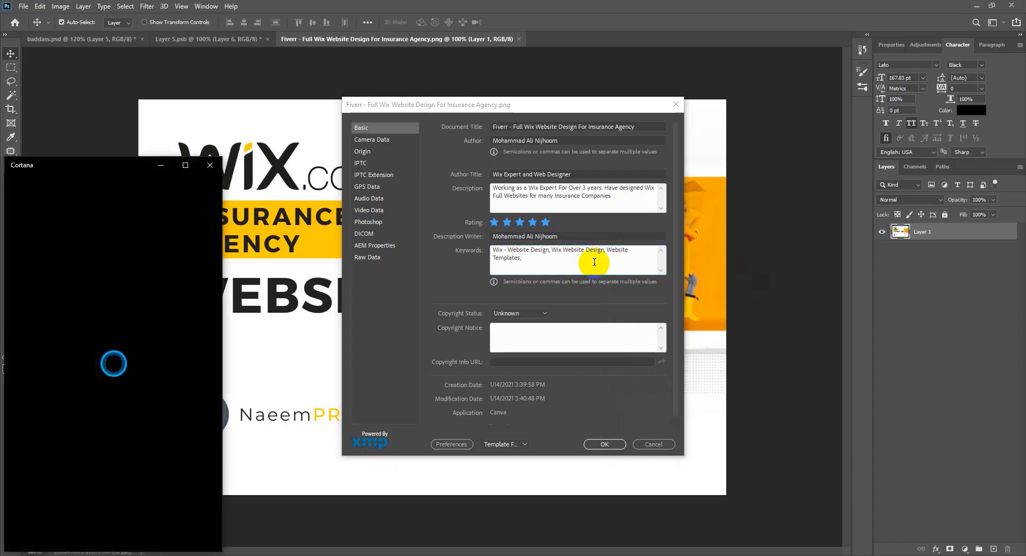
pyautogui.press('super+v')
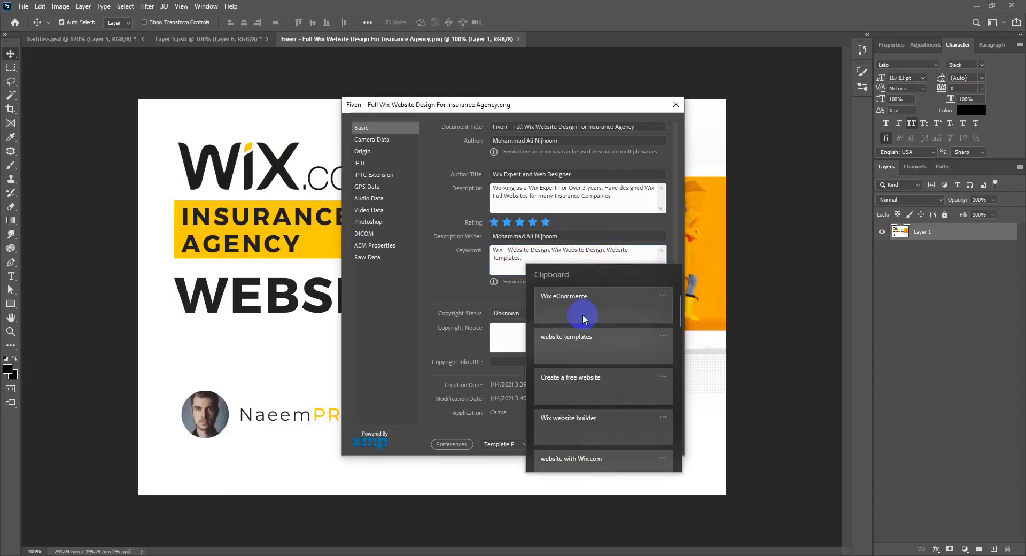
pyautogui.scroll(-2, 593, 385)
pyautogui.click(607, 372)
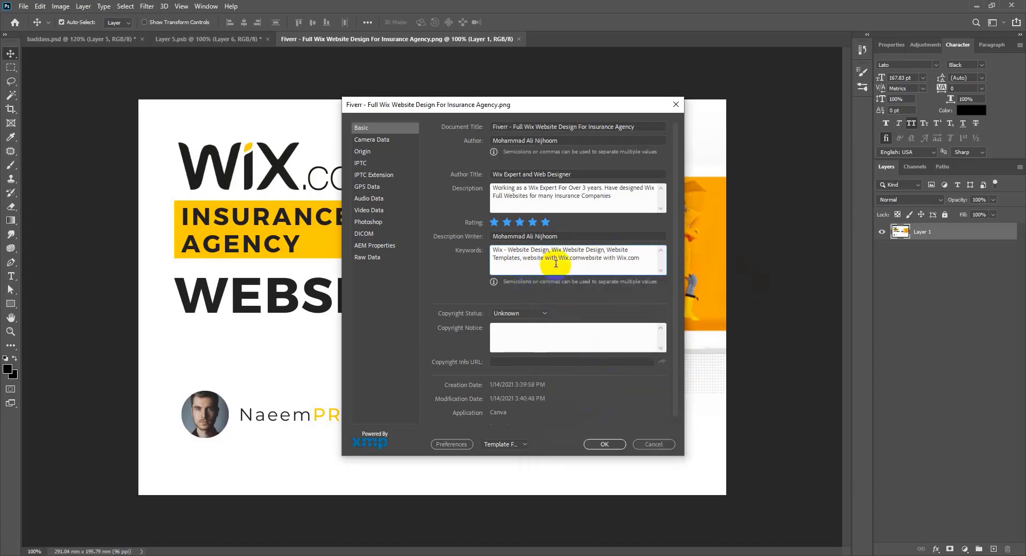
pyautogui.moveTo(582, 258); pyautogui.dragTo(644, 258)
pyautogui.press('BackSpace')
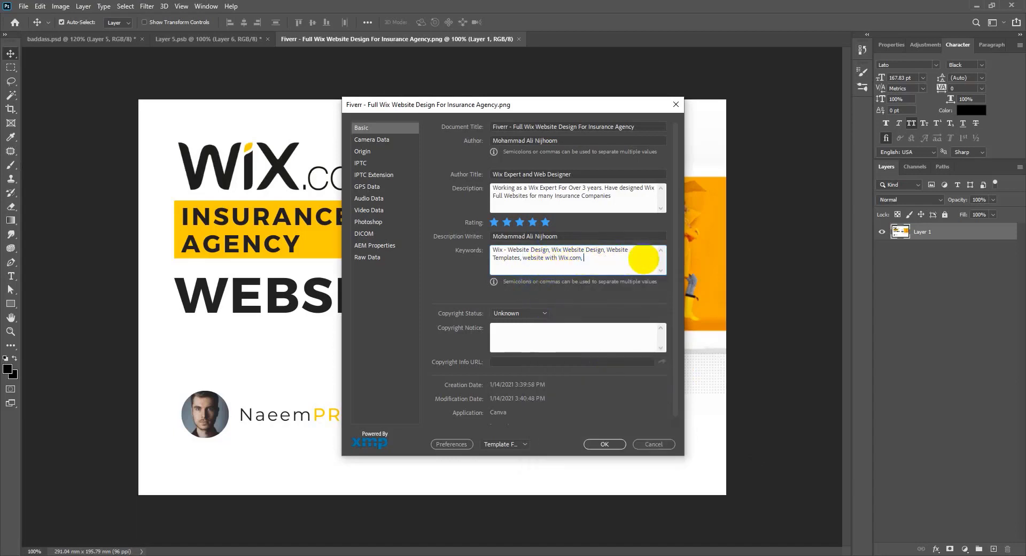
# Step: Add 'Wix website builder' and 'Create a free website' to Keywords, removing duplicates
pyautogui.press('super+v')
pyautogui.scroll(-2, 698, 381)
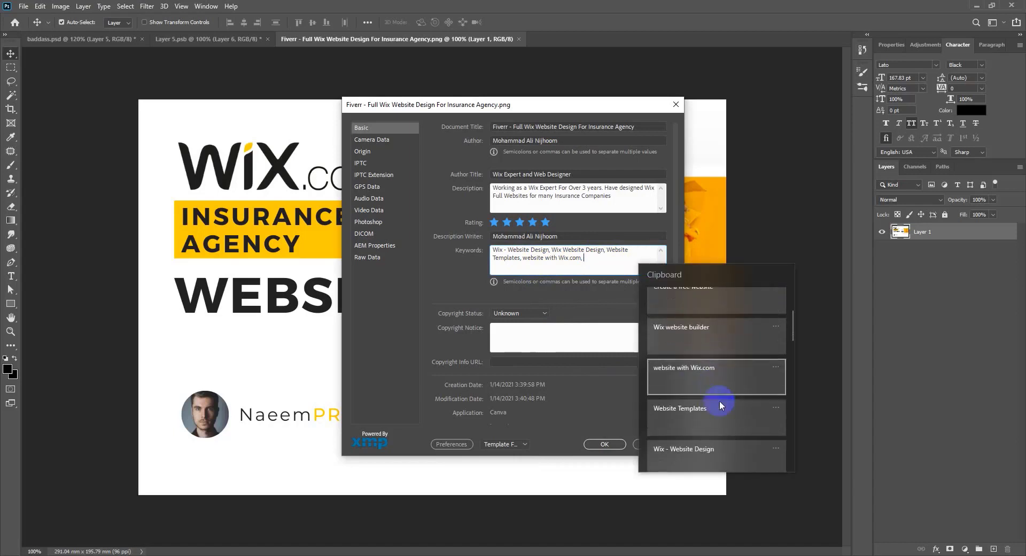
pyautogui.click(695, 327)
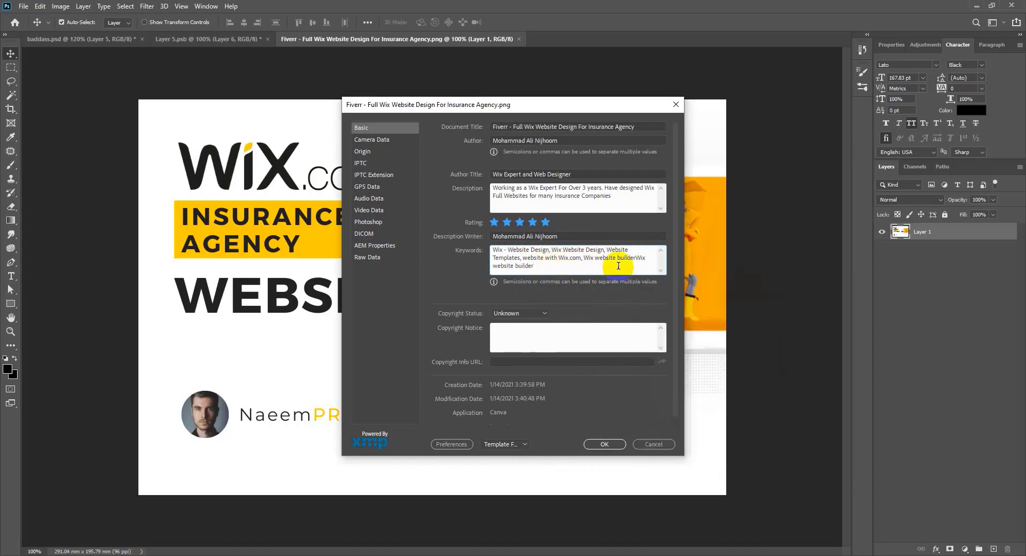
pyautogui.moveTo(637, 257); pyautogui.dragTo(638, 271)
pyautogui.press('BackSpace')
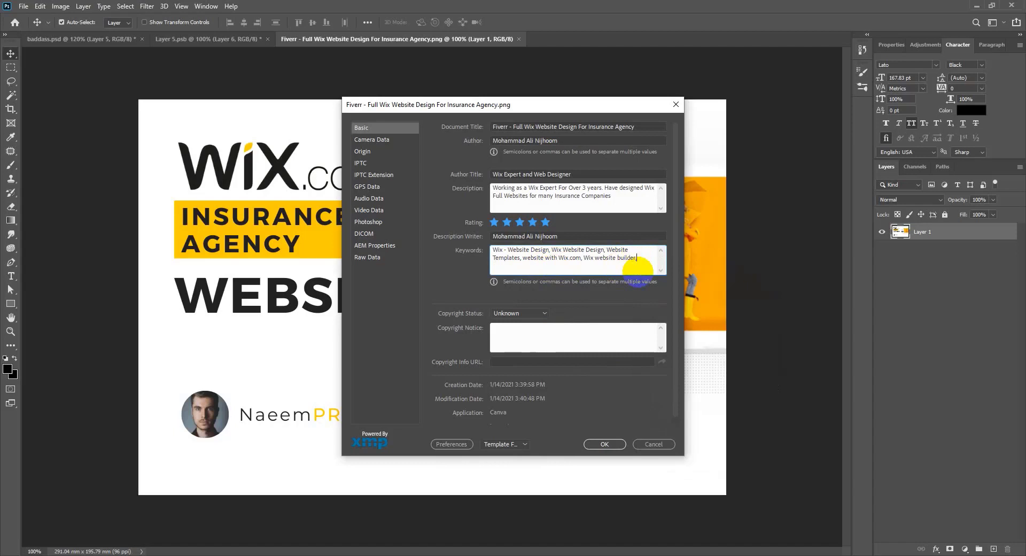
pyautogui.press('super+v')
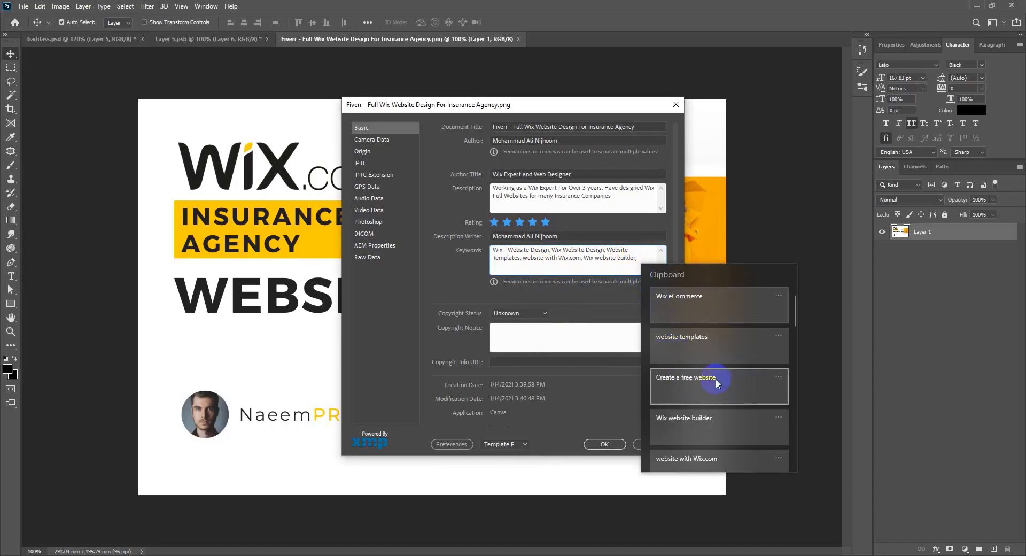
pyautogui.click(689, 386)
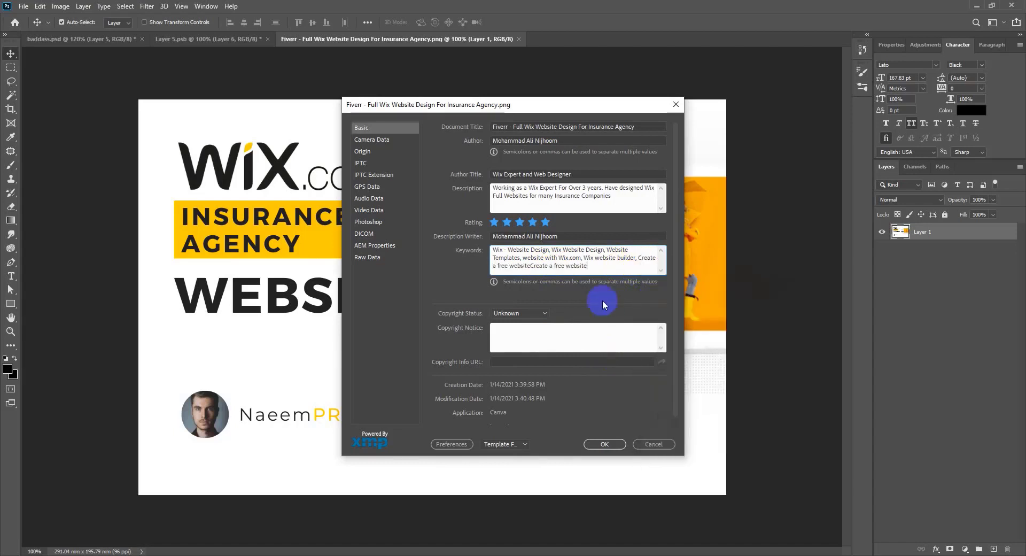
pyautogui.click(531, 265)
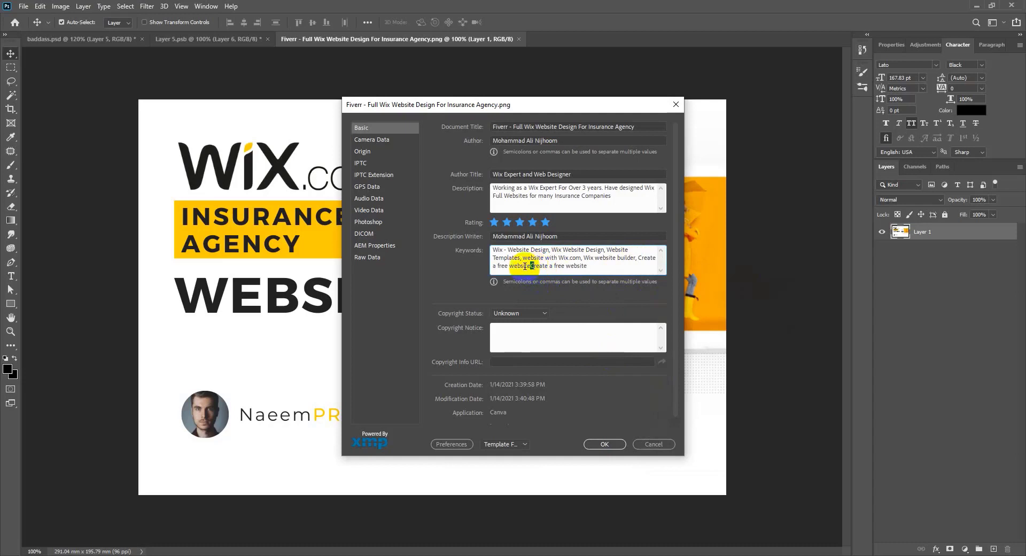
pyautogui.moveTo(532, 265); pyautogui.dragTo(604, 269)
pyautogui.press('BackSpace')
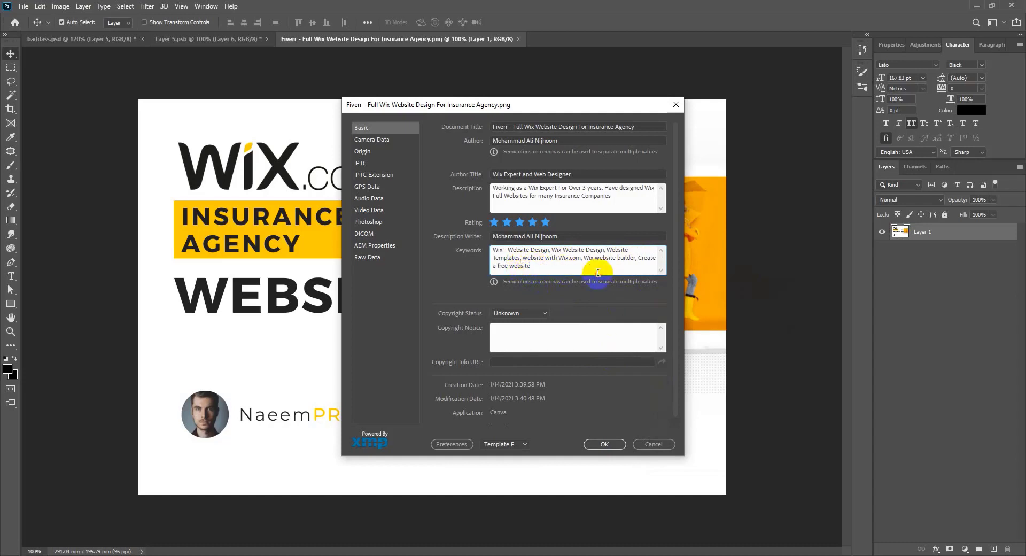
pyautogui.write(',')
# Step: Add 'website templates' and a single 'Wix eCommerce,' to Keywords, then select the whole list
pyautogui.press('super+v')
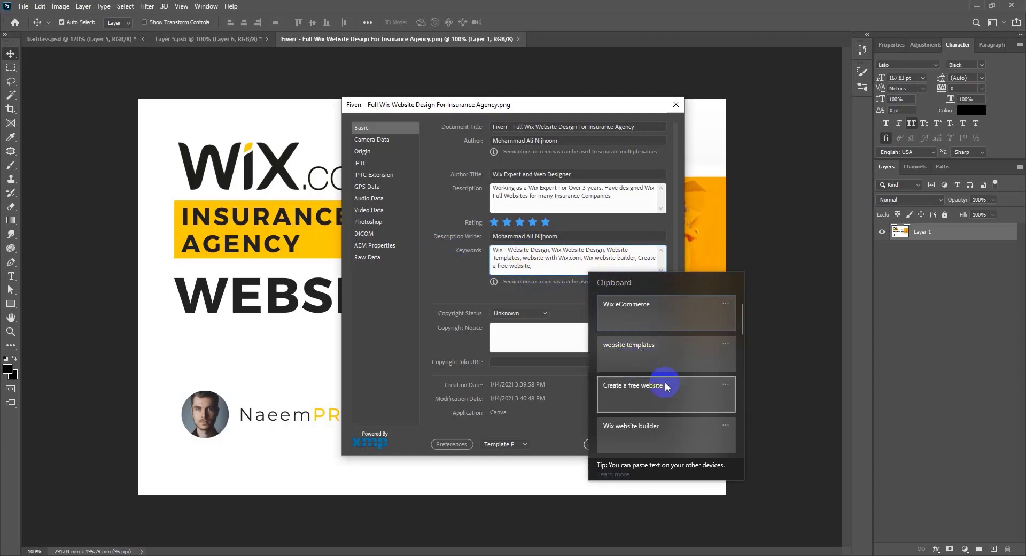
pyautogui.click(639, 359)
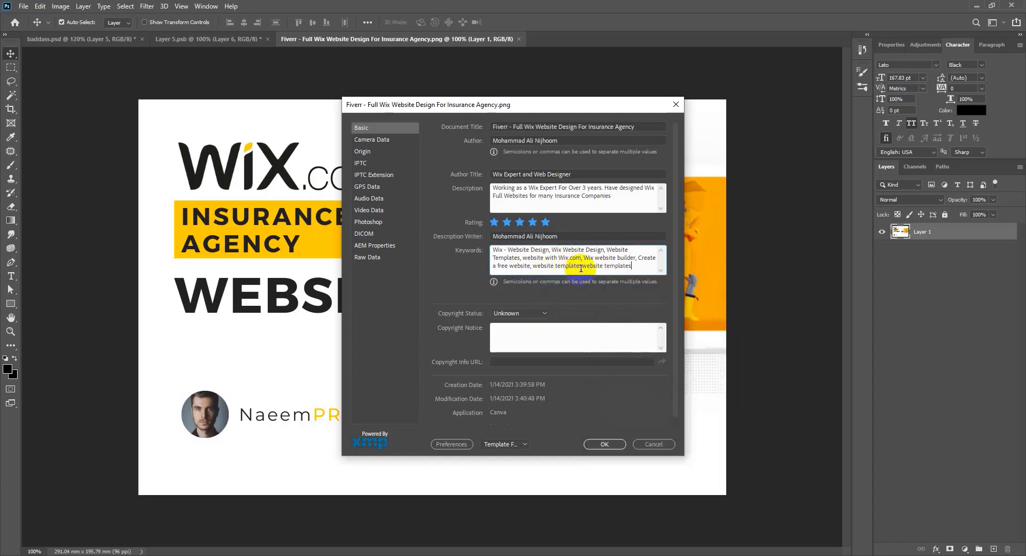
pyautogui.moveTo(586, 266); pyautogui.dragTo(636, 266)
pyautogui.press('BackSpace')
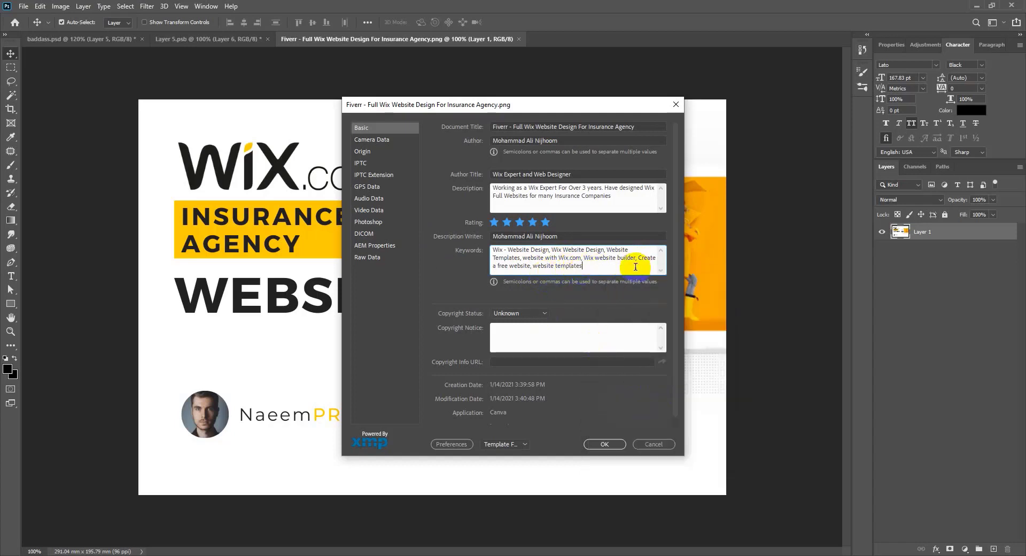
pyautogui.press('super+v')
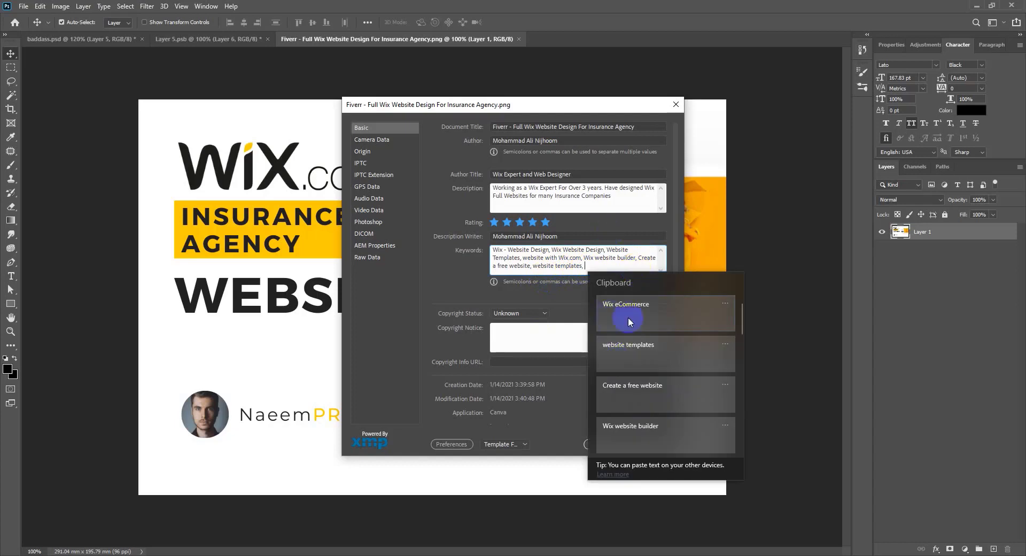
pyautogui.click(627, 311)
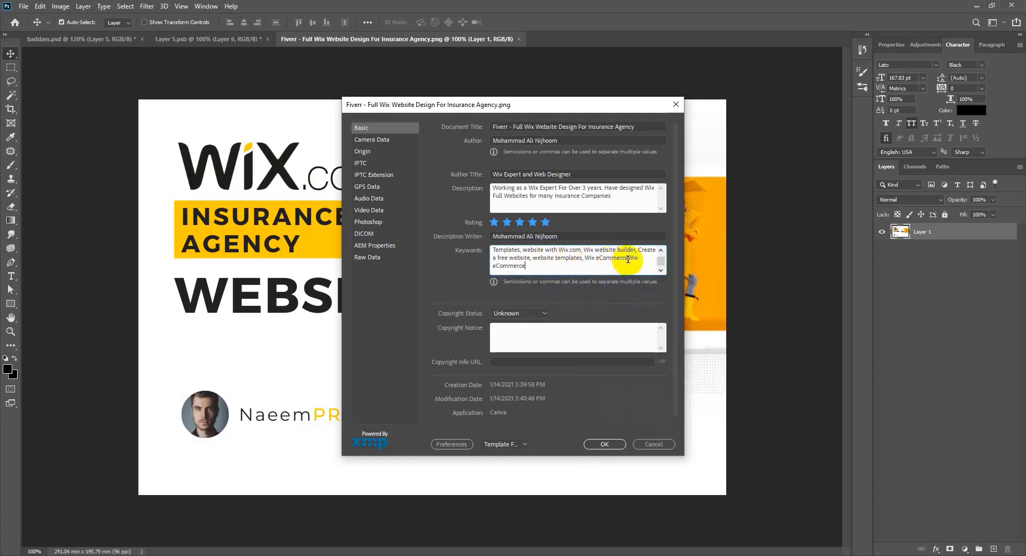
pyautogui.moveTo(629, 258); pyautogui.dragTo(640, 278)
pyautogui.press('BackSpace')
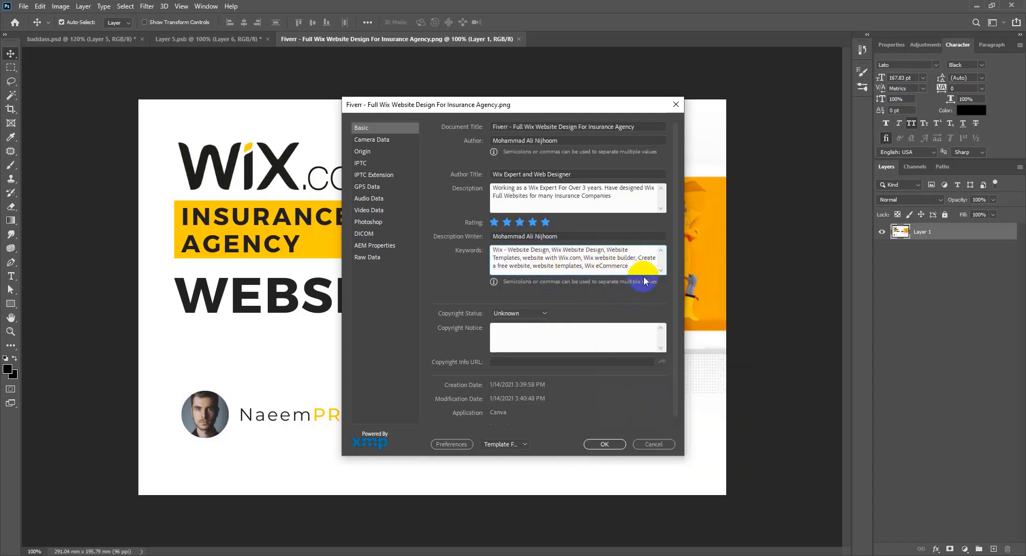
pyautogui.write(',')
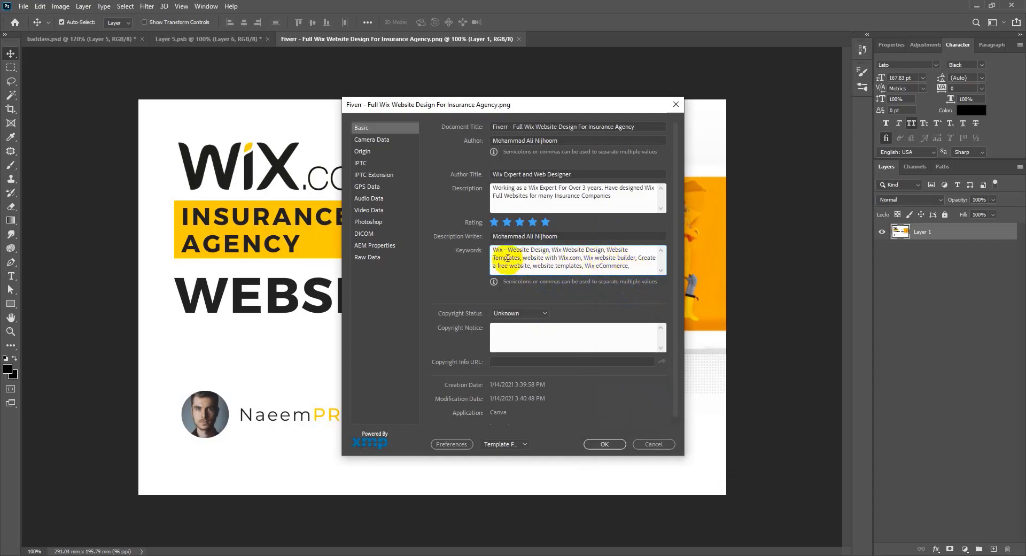
pyautogui.click(493, 250)
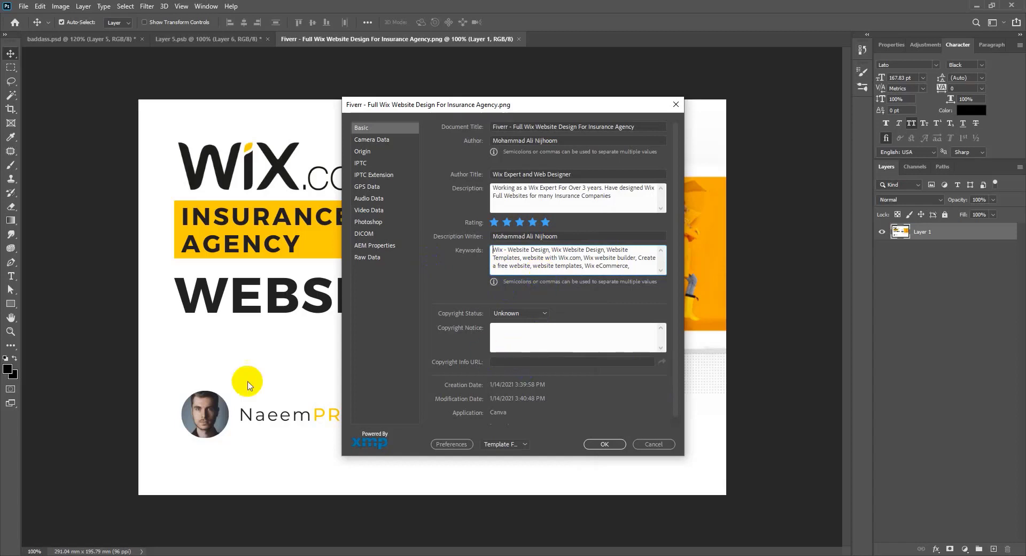
pyautogui.click(526, 267)
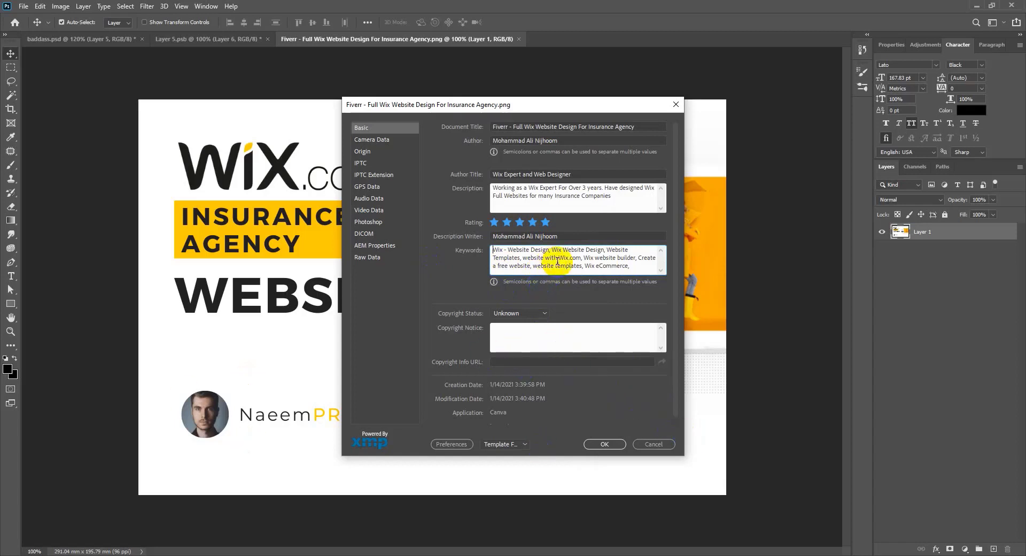
pyautogui.hotkey('ctrl', 'a')
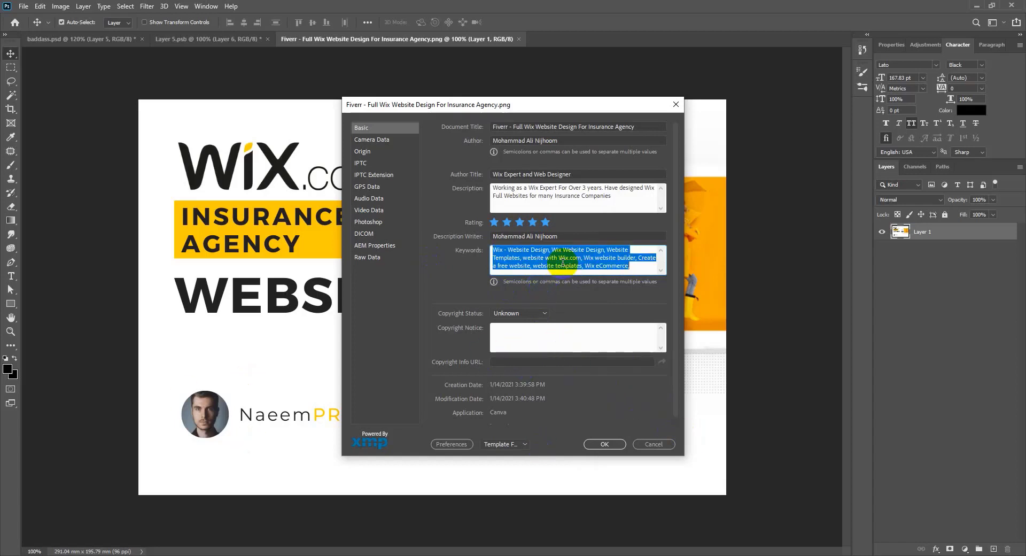
# Step: Mark the image Copyrighted with a notice reserving all rights to the author for Fiverr services
pyautogui.click(521, 316)
pyautogui.click(529, 333)
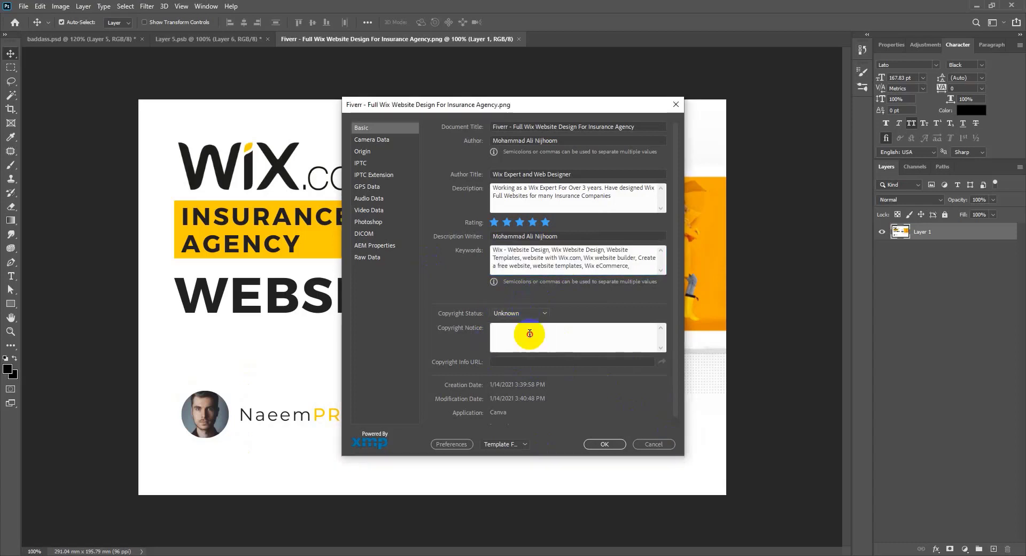
pyautogui.click(535, 327)
pyautogui.click(527, 335)
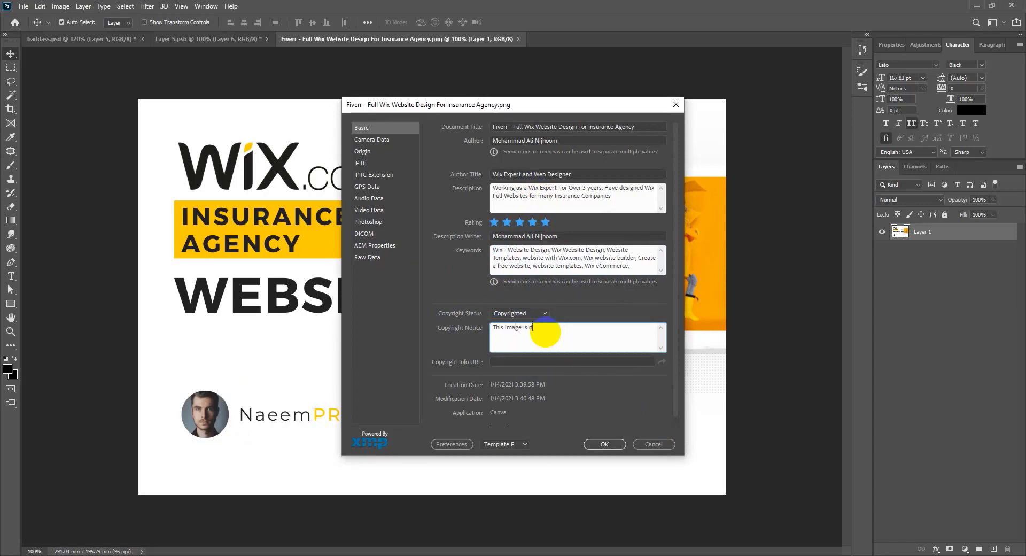
pyautogui.write('for')
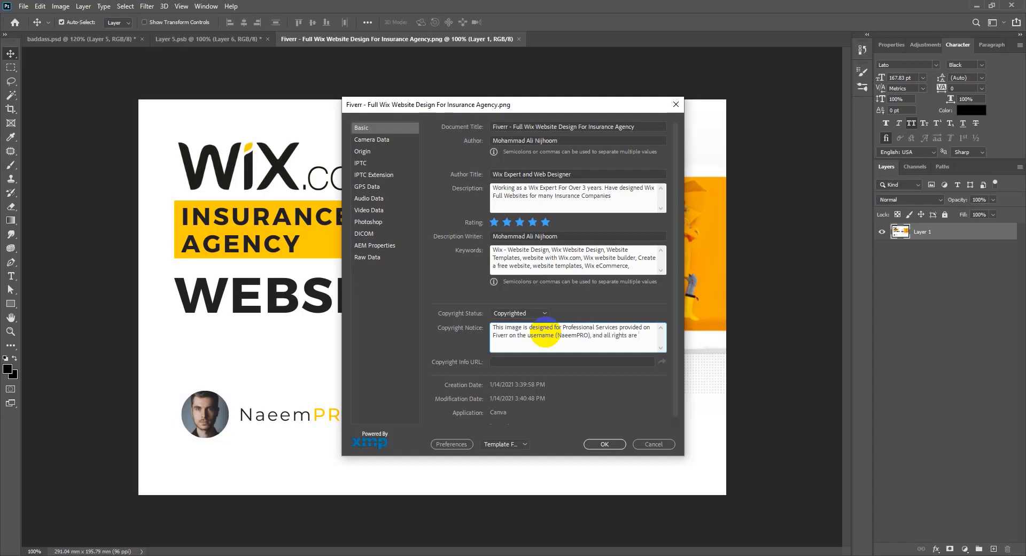
pyautogui.write('ved only to the author Naeem')
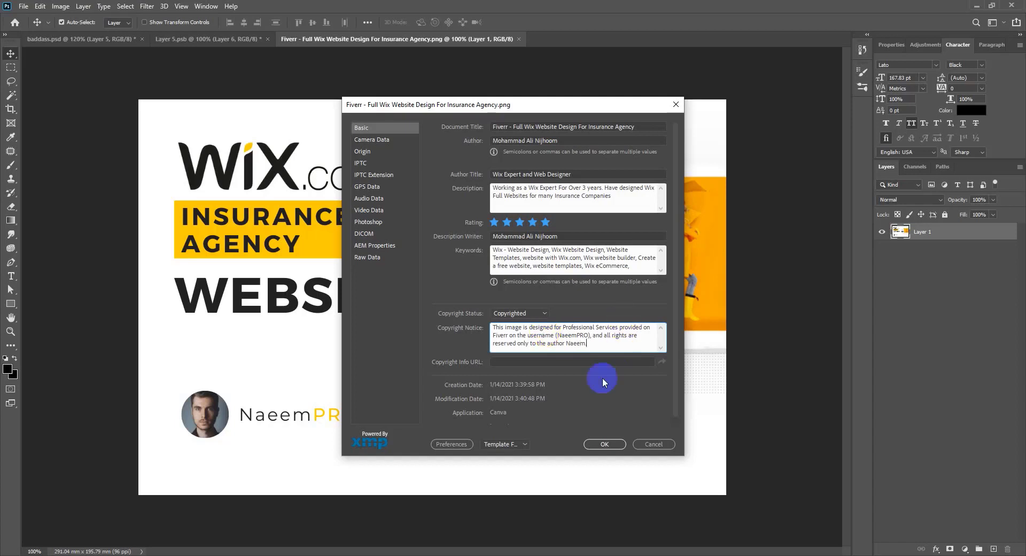
pyautogui.click(591, 362)
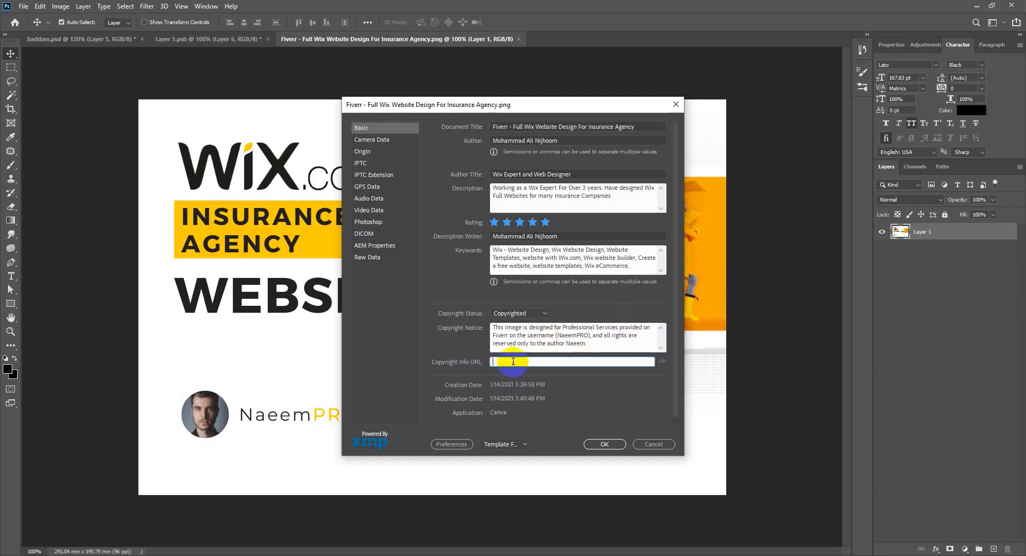
pyautogui.moveTo(404, 553)
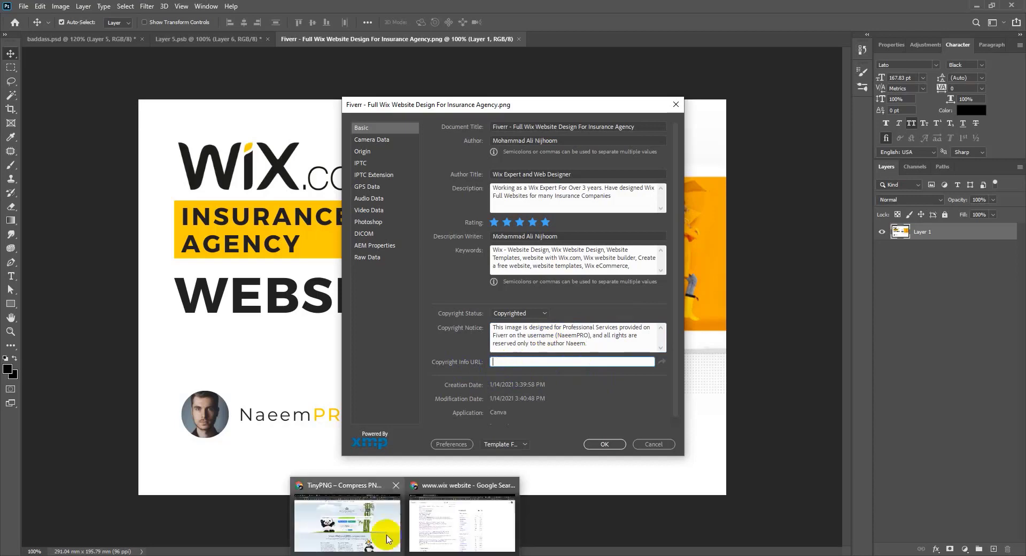
# Step: In Edge, go to fiverr.com, browse WordPress services and open a gig seller's profile page
pyautogui.click(431, 516)
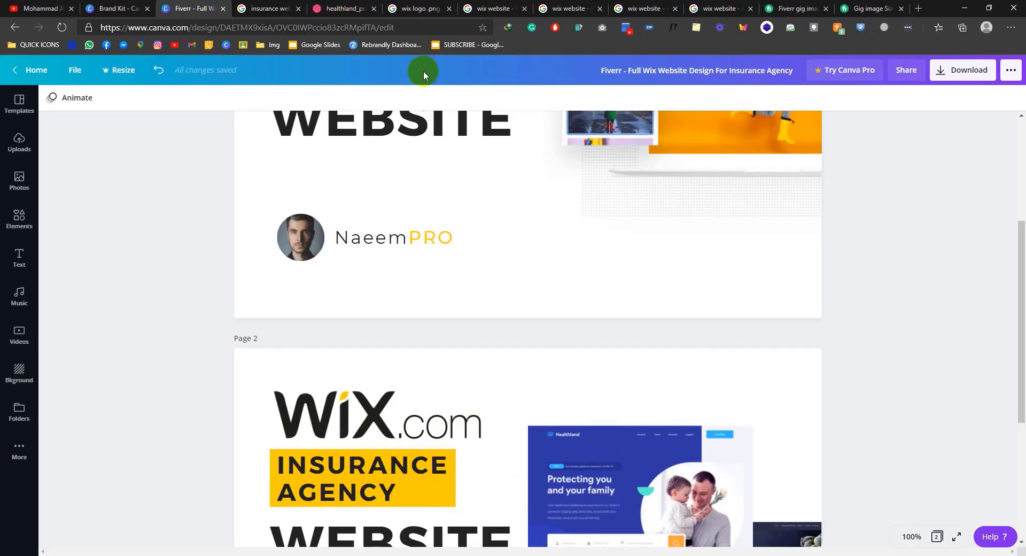
pyautogui.click(794, 8)
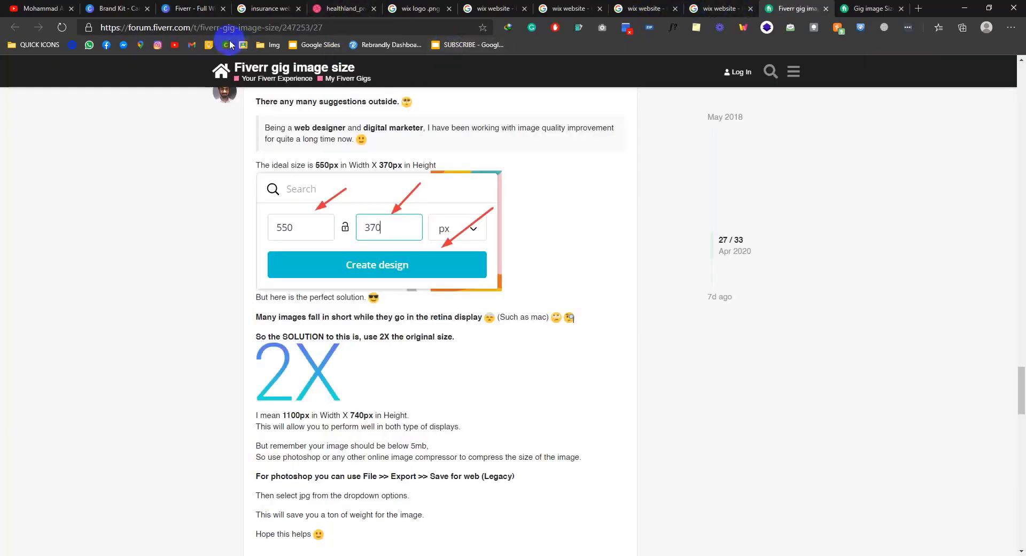
pyautogui.click(869, 8)
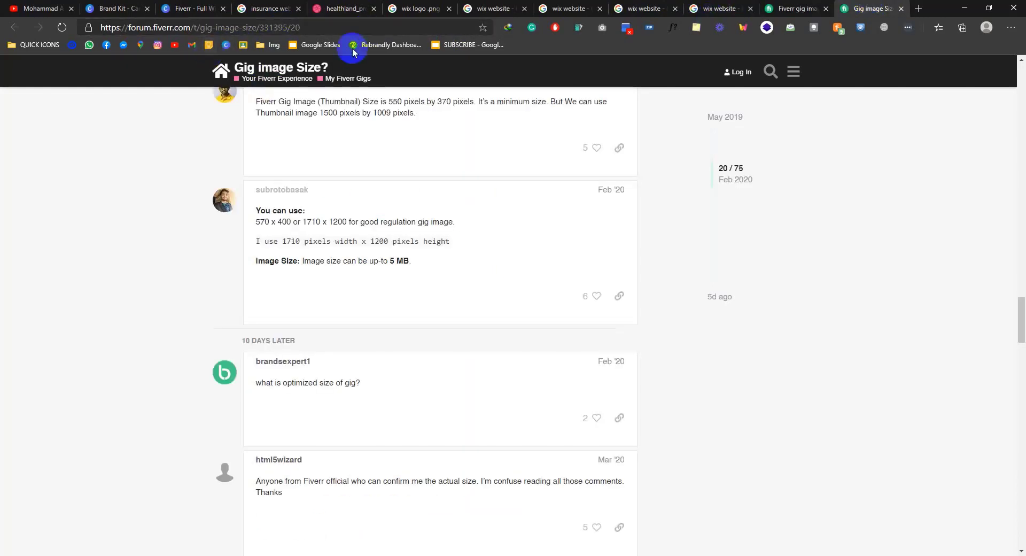
pyautogui.click(358, 23)
pyautogui.write('fiverr')
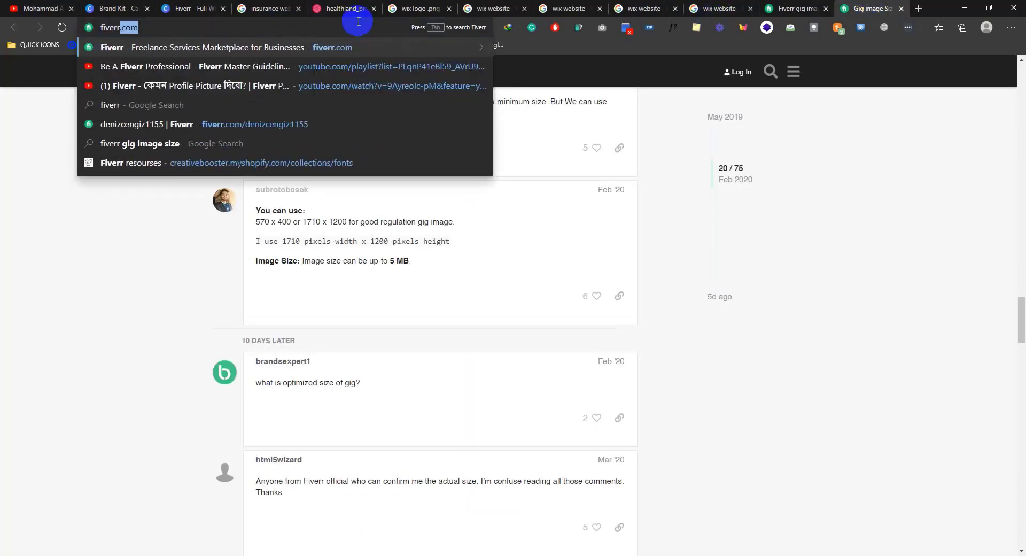
pyautogui.press('Return')
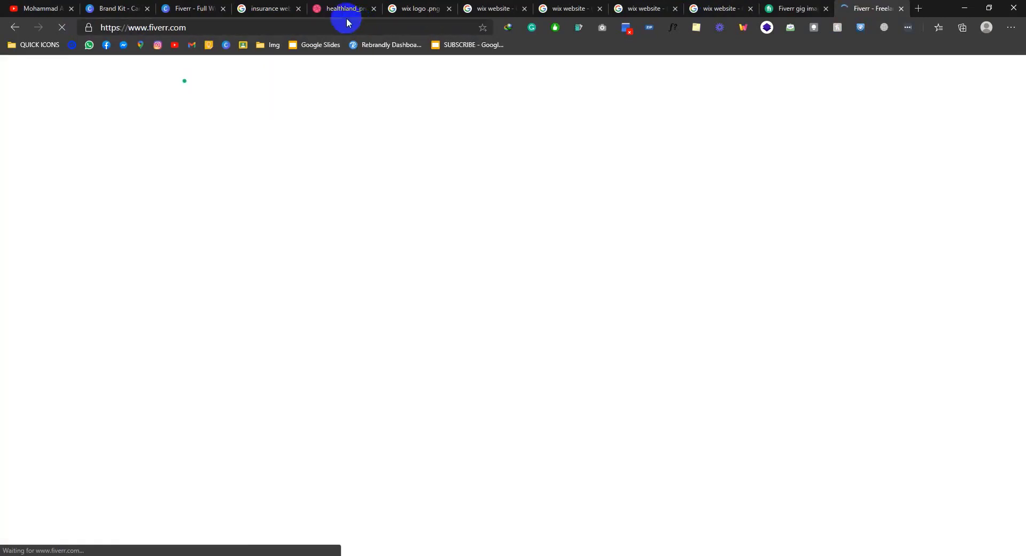
pyautogui.scroll(-5, 291, 210)
pyautogui.scroll(6, 310, 182)
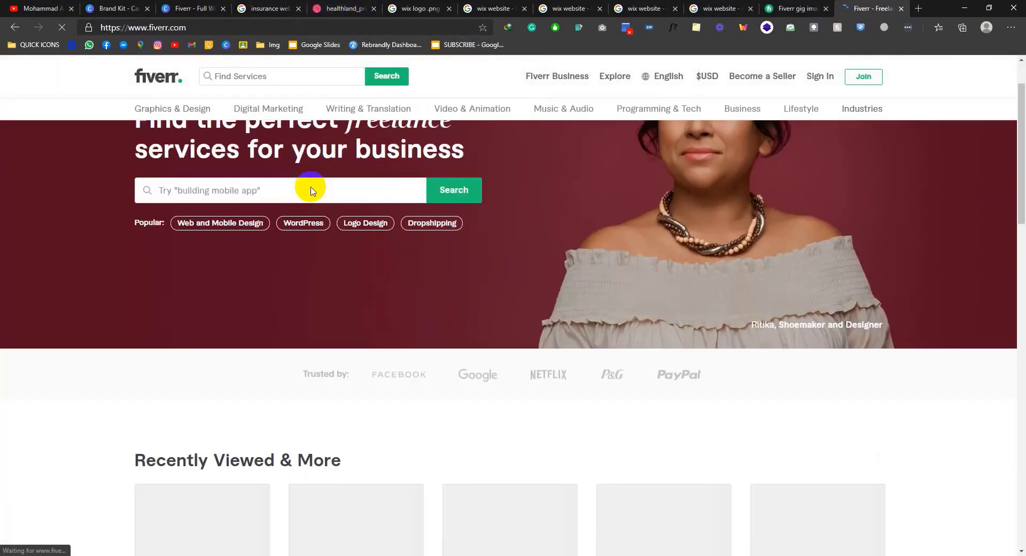
pyautogui.click(300, 294)
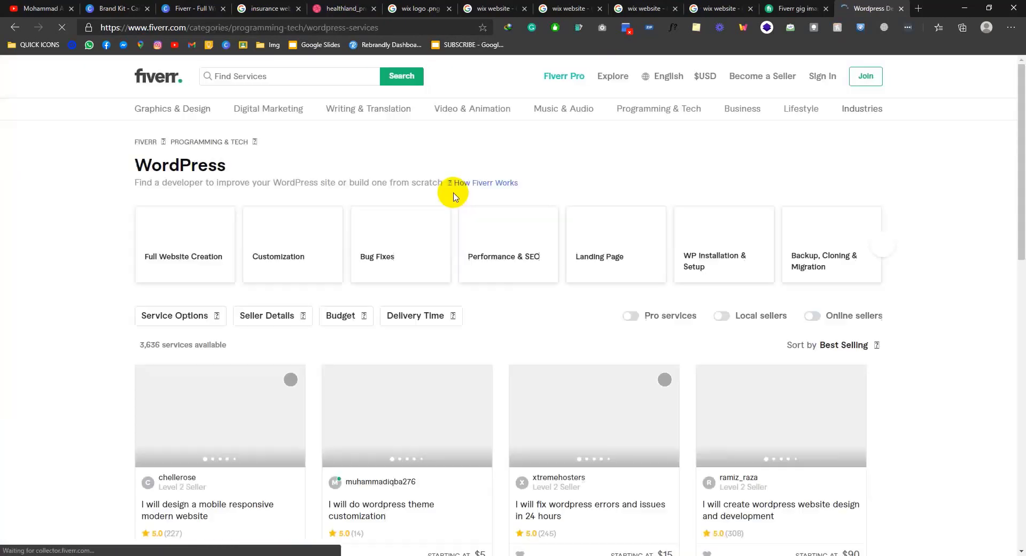
pyautogui.click(199, 458)
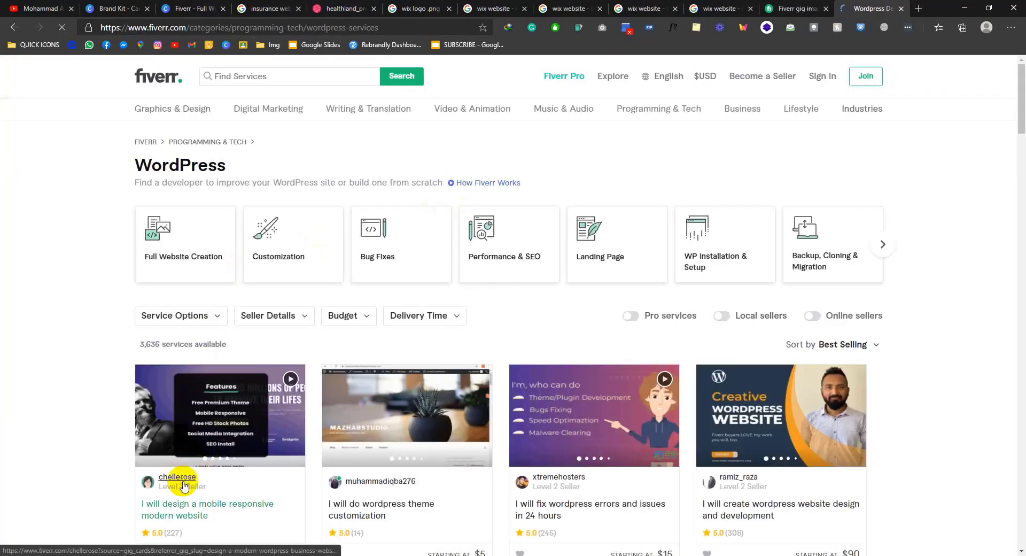
pyautogui.click(182, 478)
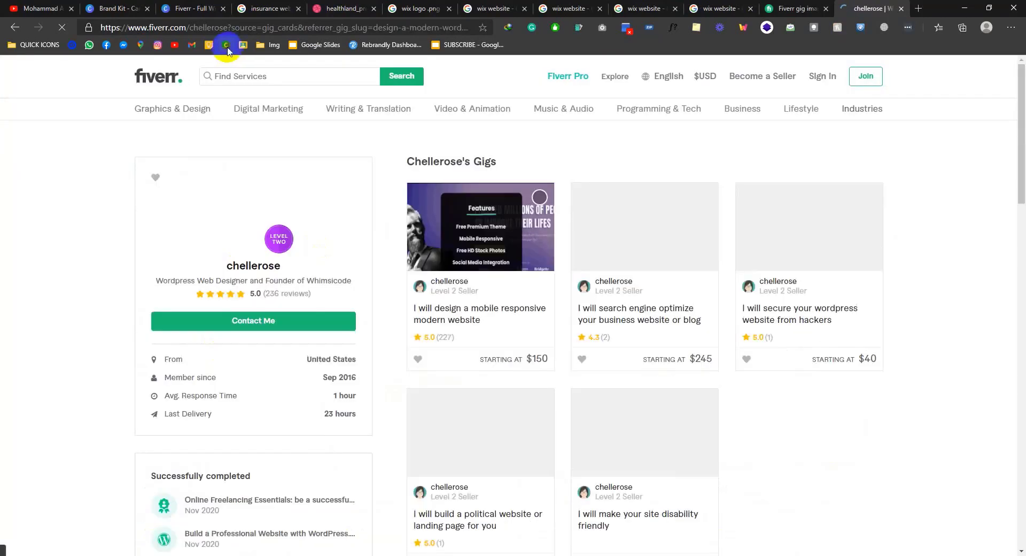
# Step: Copy the seller profile address and paste it into Photoshop's Copyright Info URL
pyautogui.moveTo(227, 30); pyautogui.dragTo(42, 48)
pyautogui.hotkey('ctrl', 'c')
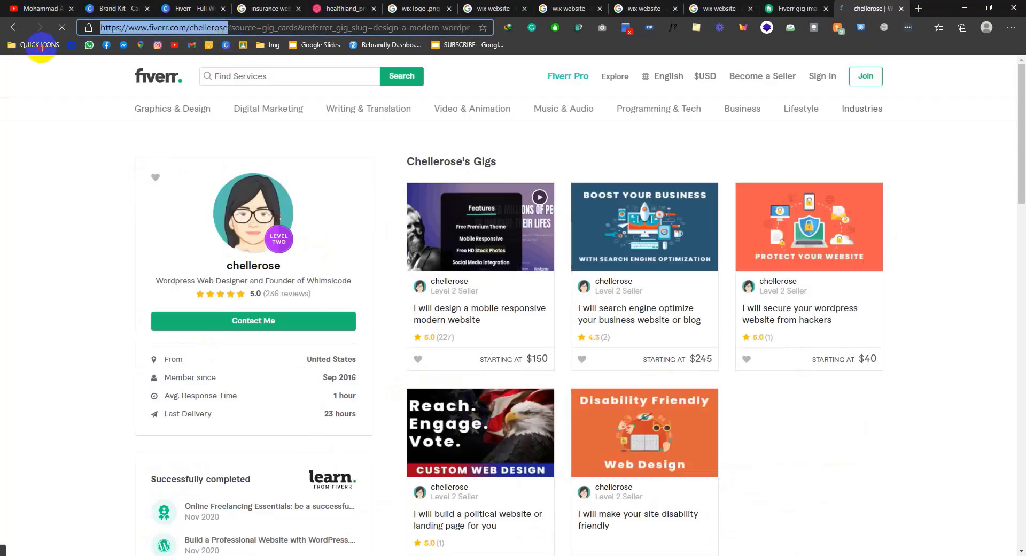
pyautogui.click(224, 335)
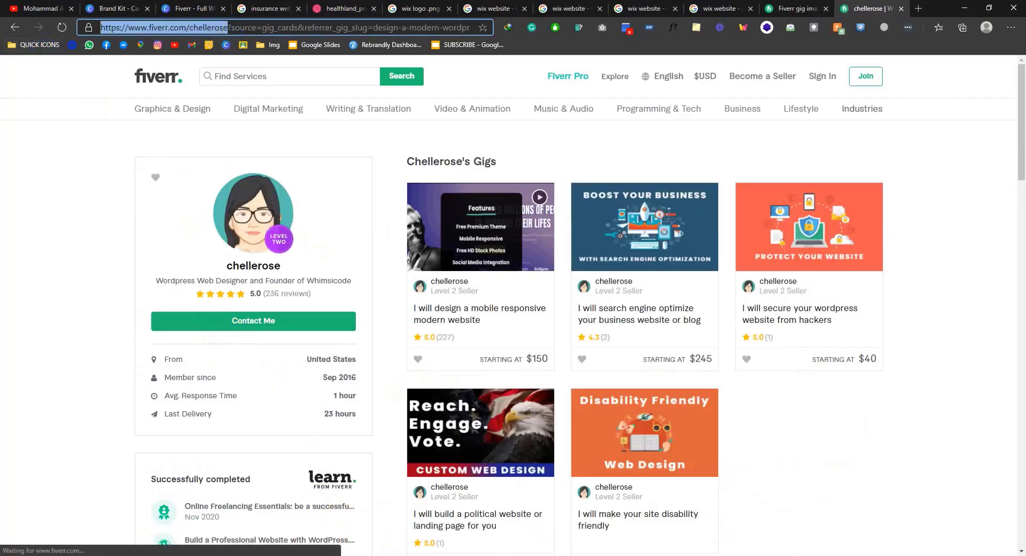
pyautogui.hotkey('ctrl', 'v')
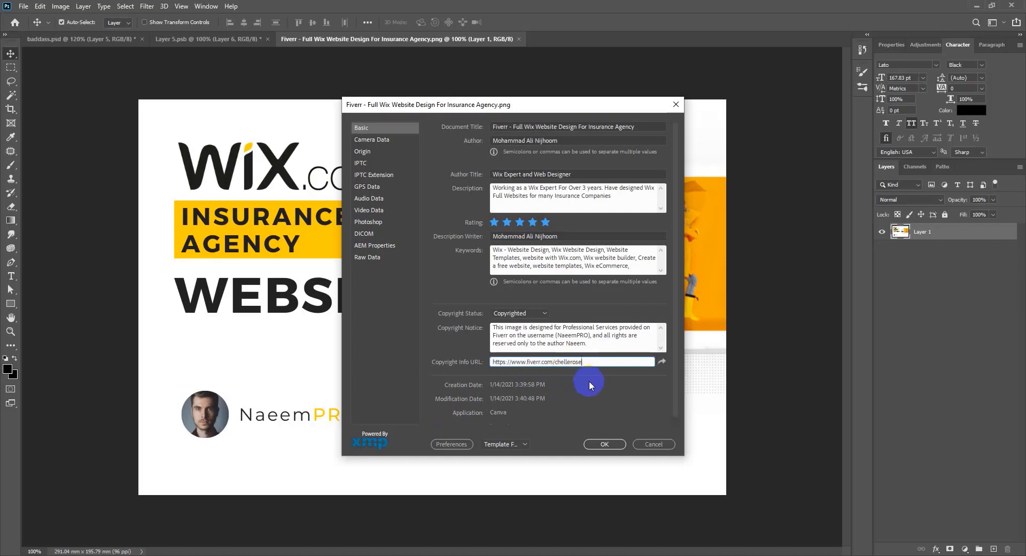
# Step: Paste the Fiverr profile address into the Copyright Notice after the username
pyautogui.click(597, 336)
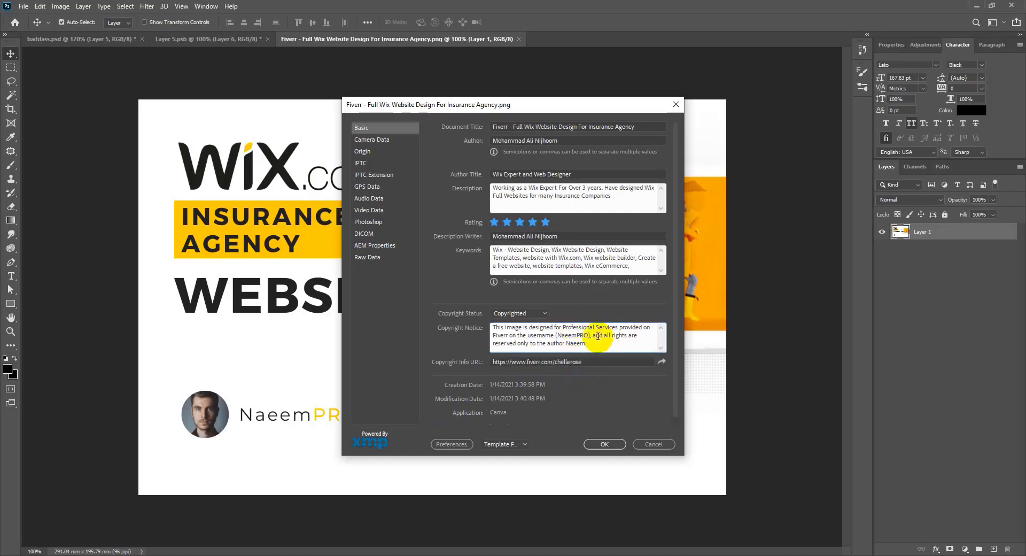
pyautogui.click(591, 335)
pyautogui.hotkey('ctrl', 'v')
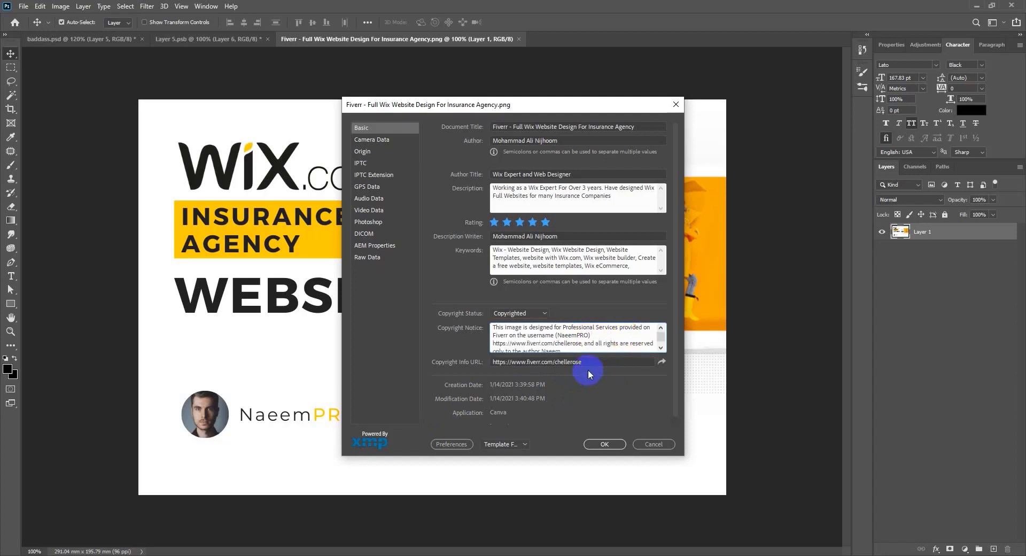
pyautogui.scroll(-1, 577, 386)
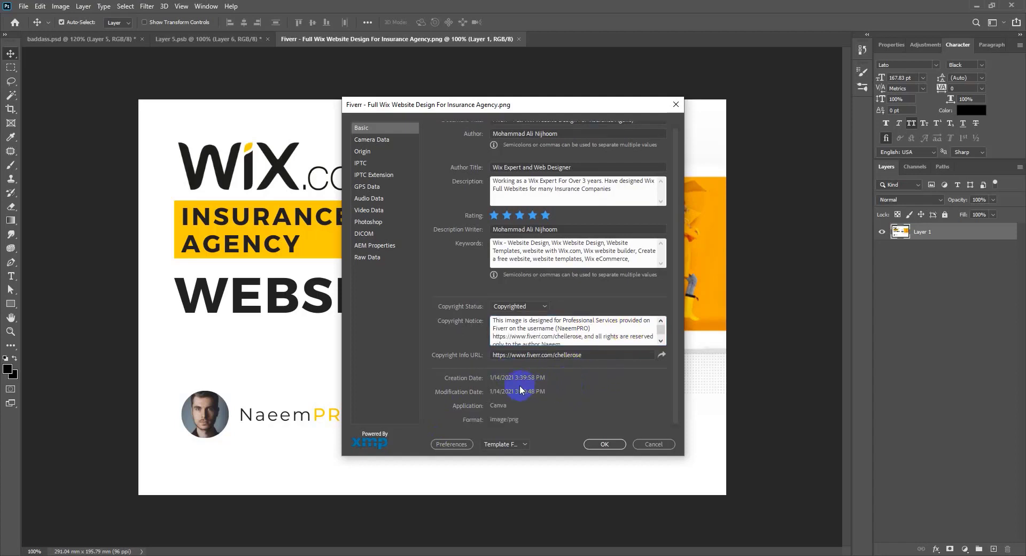
pyautogui.scroll(1, 459, 383)
pyautogui.scroll(-1, 470, 307)
# Step: Browse the Basic and Camera Data pages, then open the Origin page and focus City
pyautogui.click(506, 443)
pyautogui.click(500, 448)
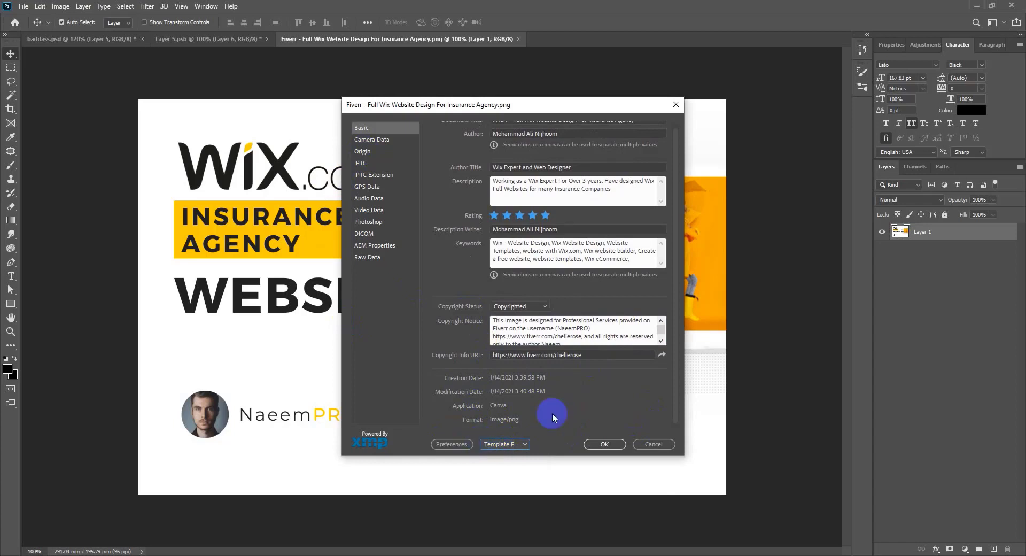
pyautogui.click(376, 140)
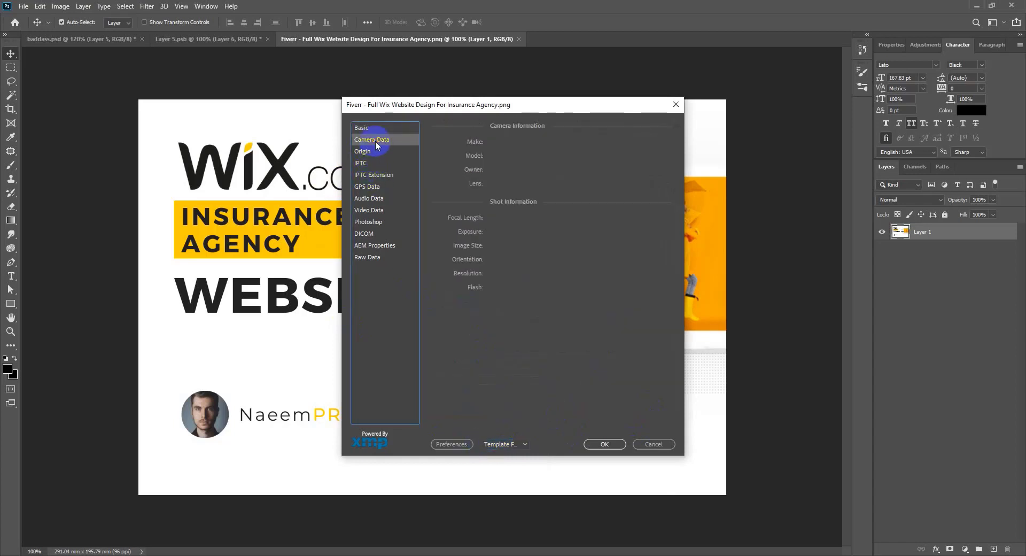
pyautogui.click(374, 127)
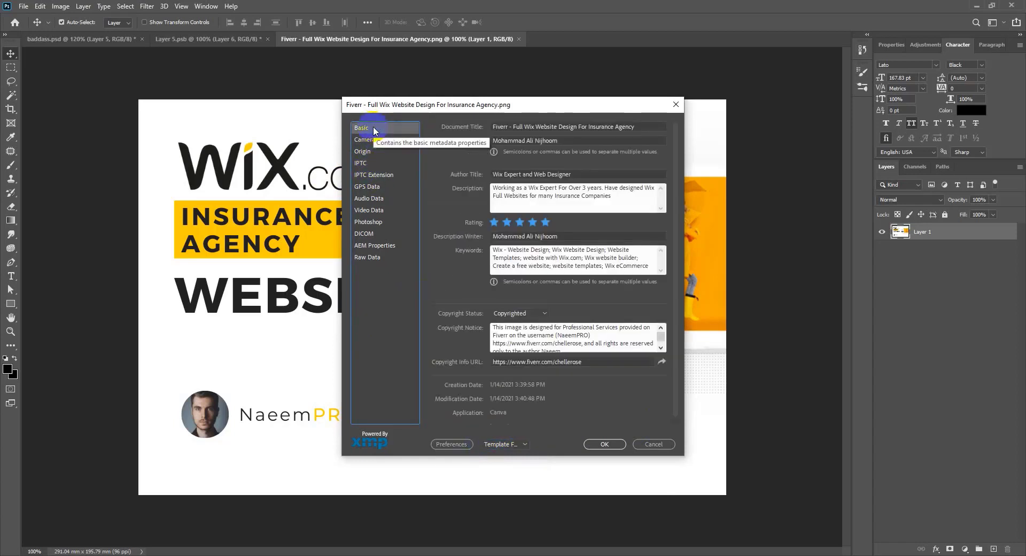
pyautogui.click(377, 140)
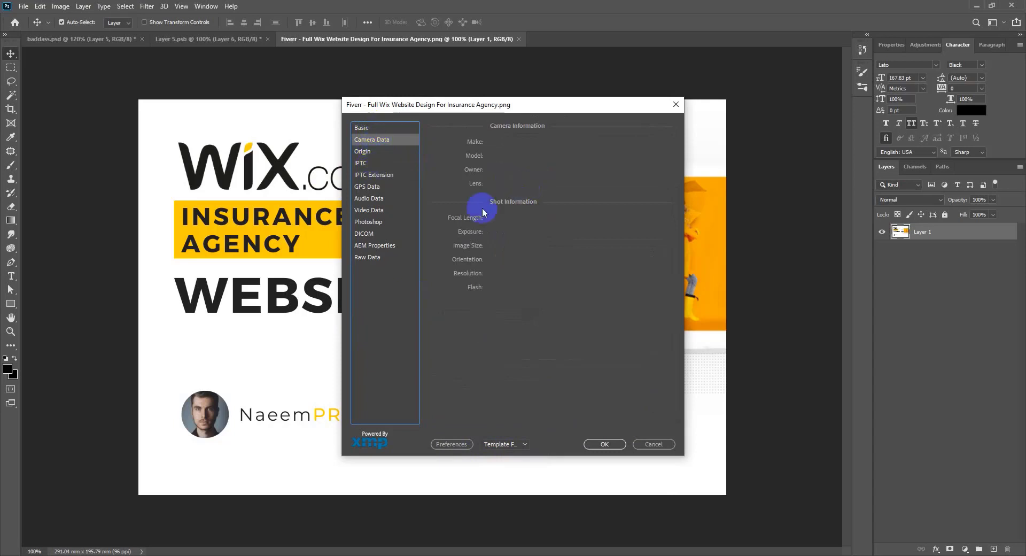
pyautogui.click(369, 151)
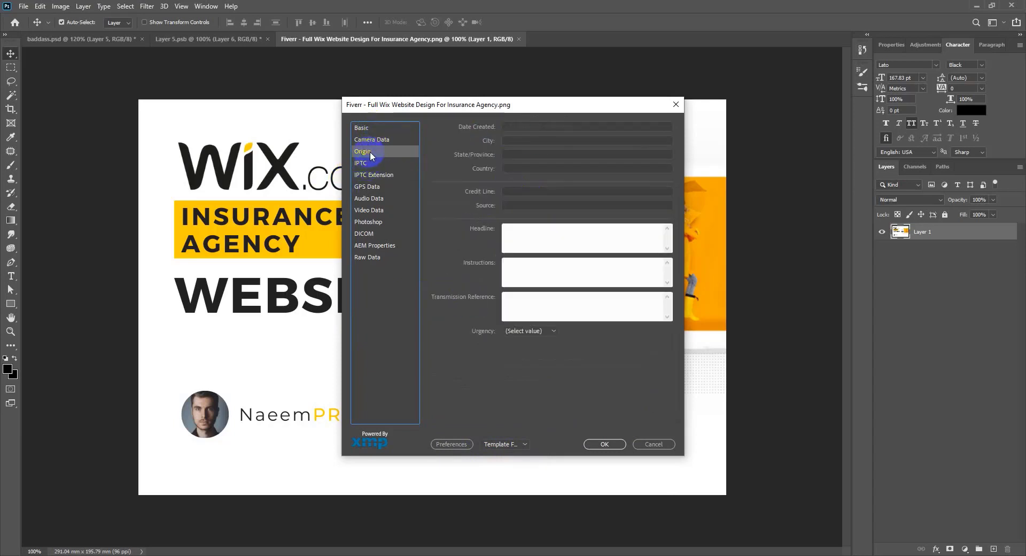
pyautogui.click(535, 139)
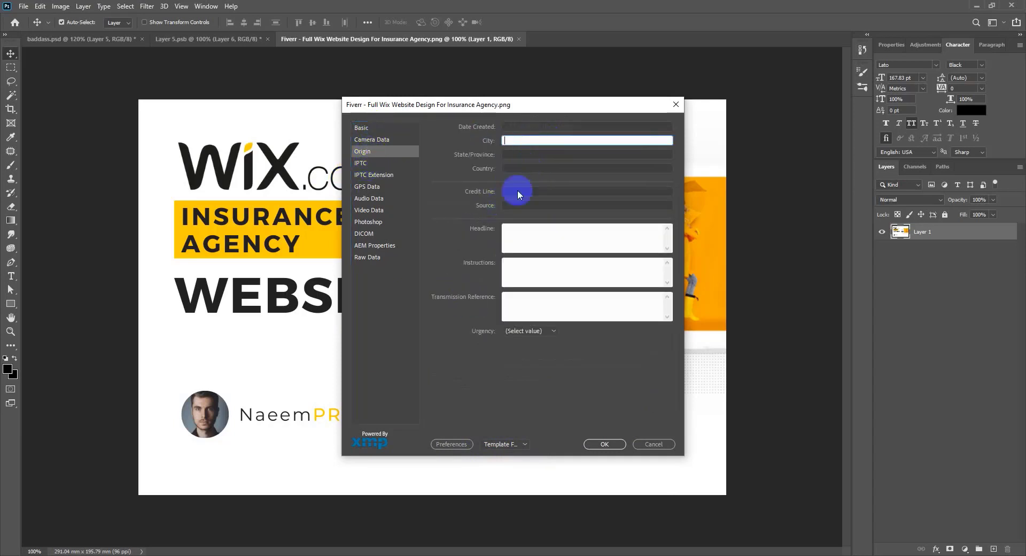
# Step: Copy the Basic Document Title and paste it into the Origin Headline field
pyautogui.click(503, 236)
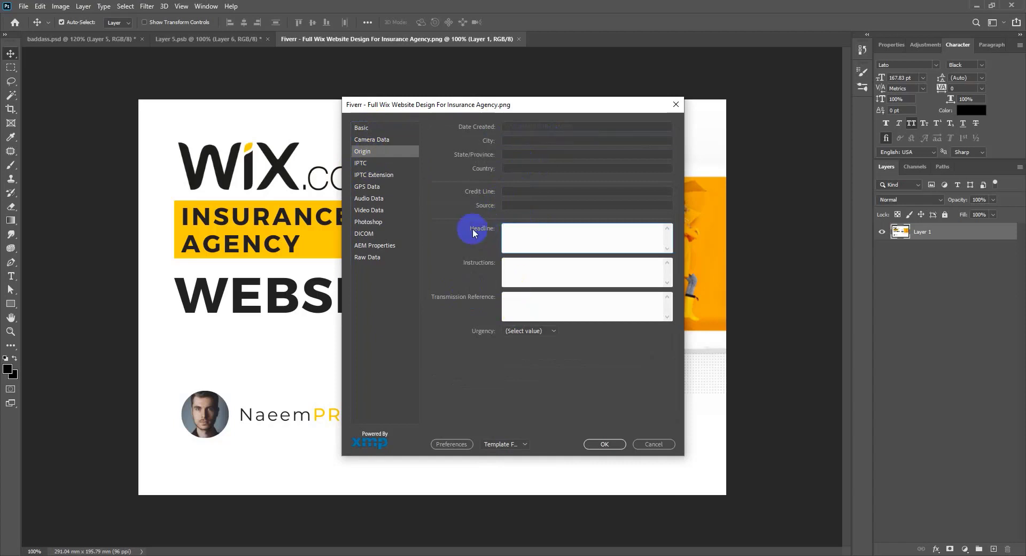
pyautogui.click(376, 127)
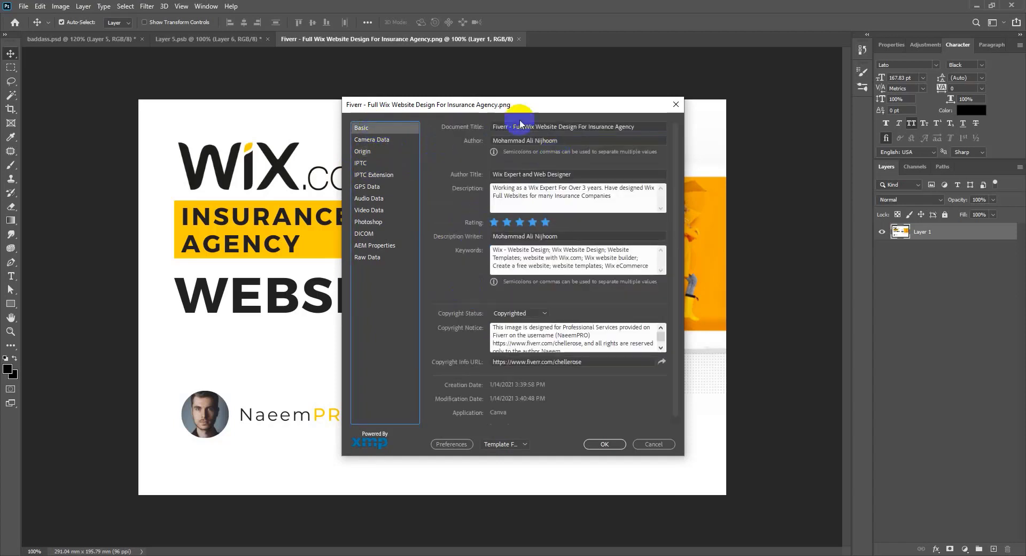
pyautogui.tripleClick(513, 126)
pyautogui.hotkey('ctrl', 'c')
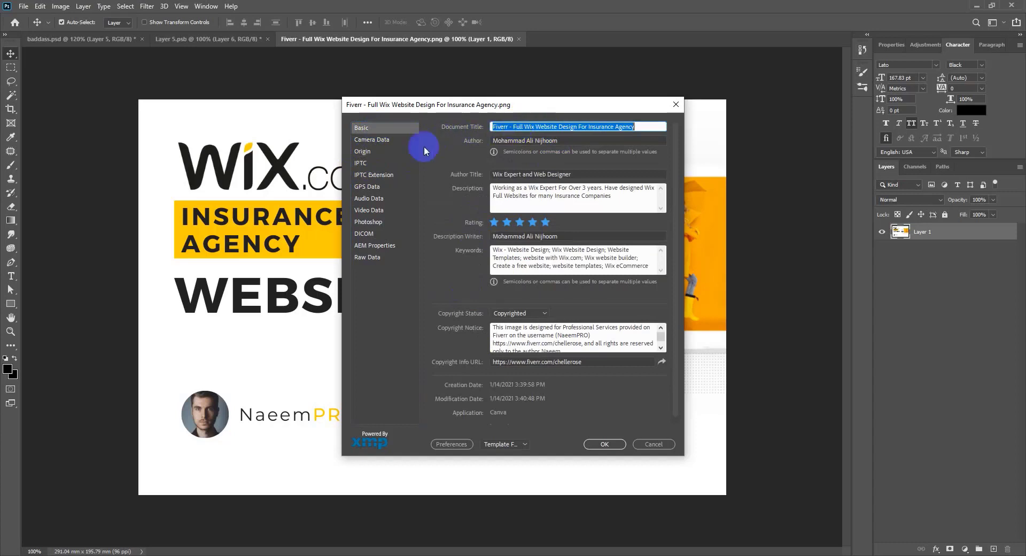
pyautogui.click(377, 151)
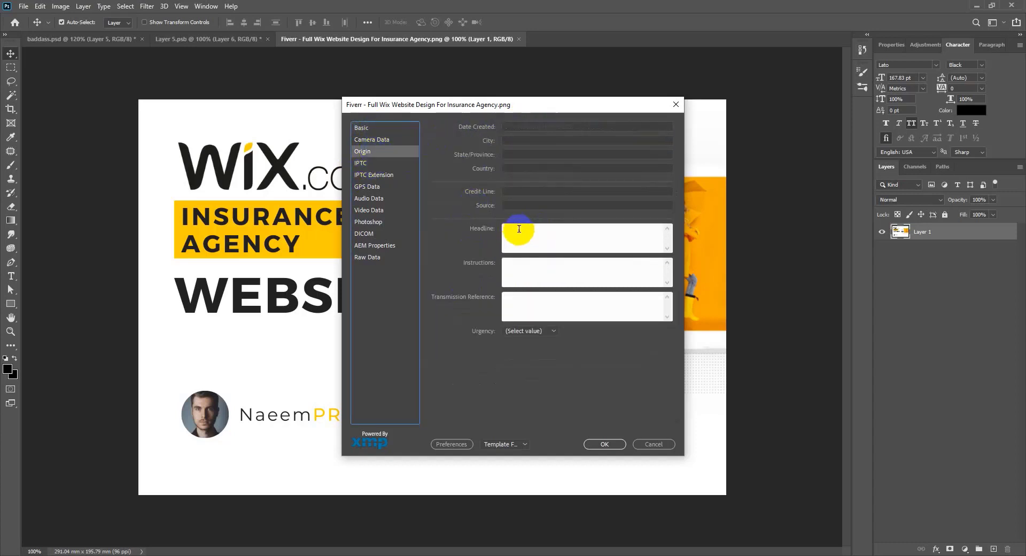
pyautogui.click(519, 229)
pyautogui.hotkey('ctrl', 'v')
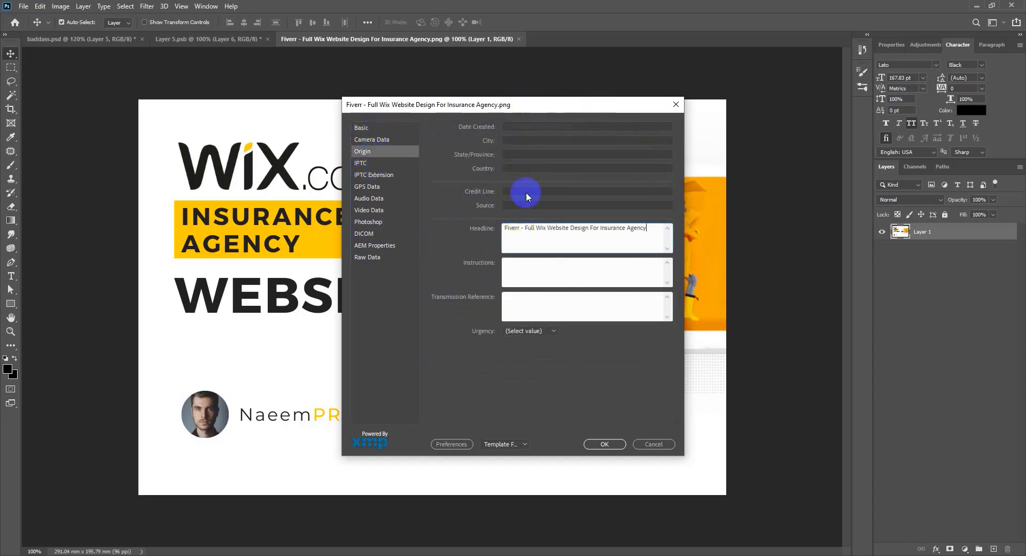
# Step: Copy the Copyright Info URL from Basic and paste it into Origin's Source field
pyautogui.click(522, 204)
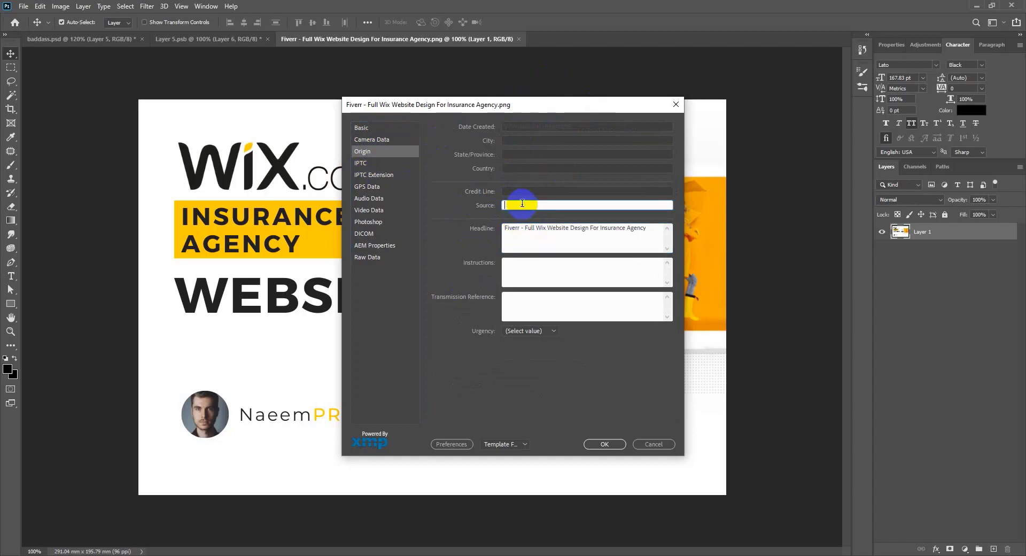
pyautogui.press('super+v')
pyautogui.scroll(-3, 569, 329)
pyautogui.scroll(-1, 566, 338)
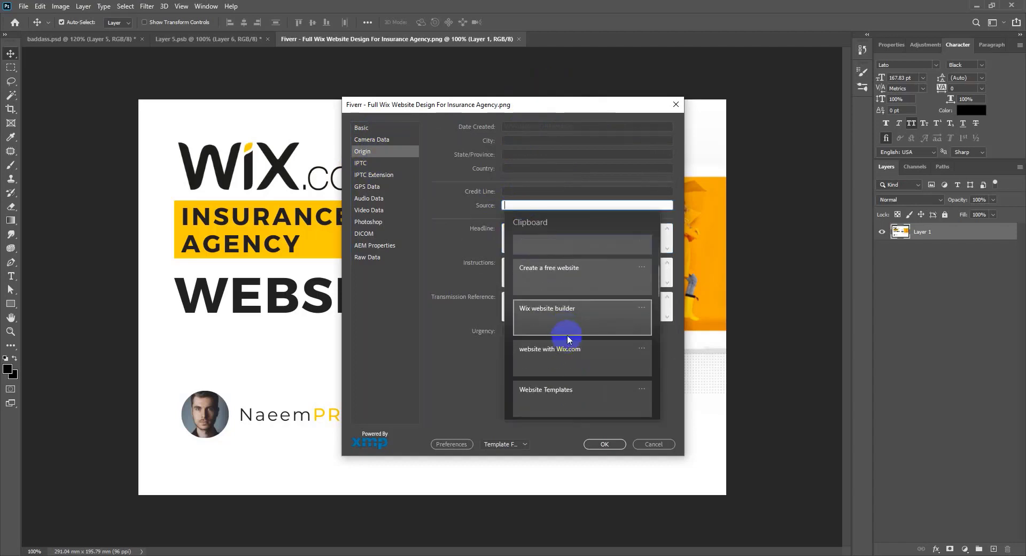
pyautogui.scroll(5, 566, 334)
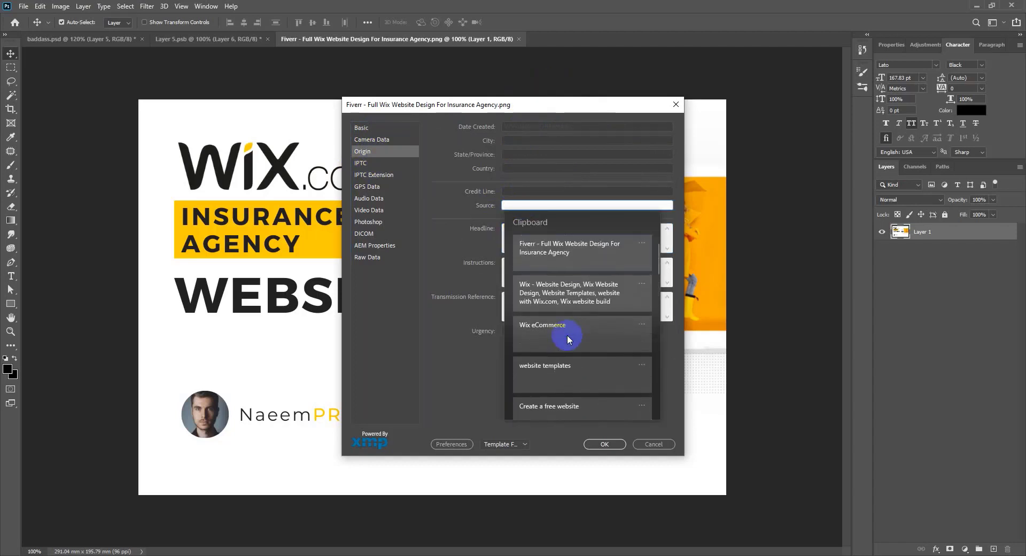
pyautogui.click(453, 238)
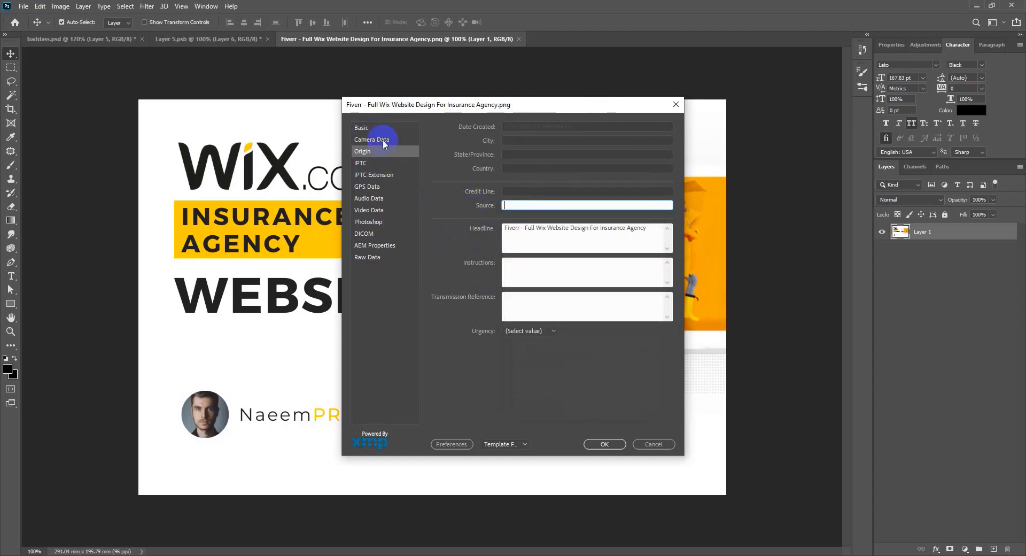
pyautogui.click(361, 127)
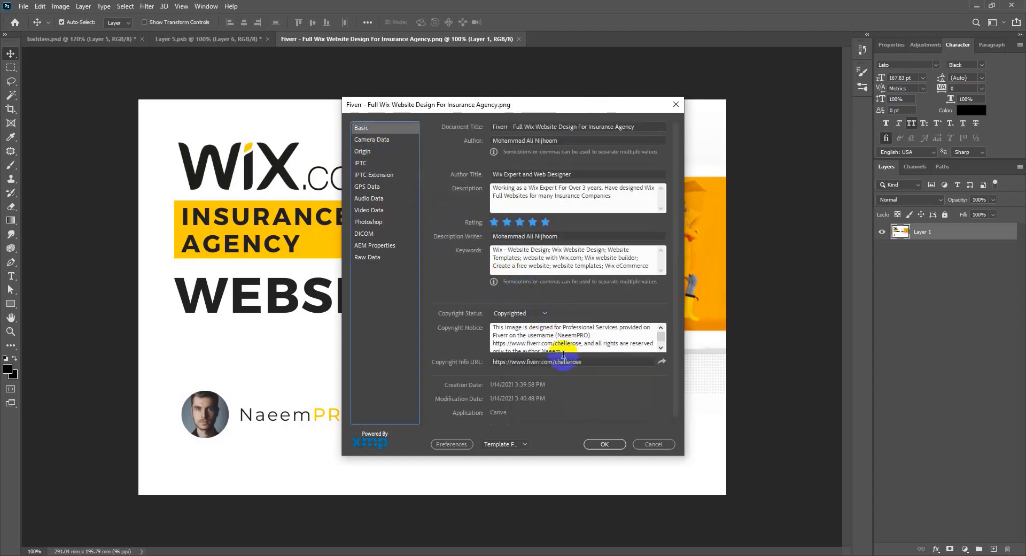
pyautogui.click(602, 362)
pyautogui.hotkey('ctrl', 'c')
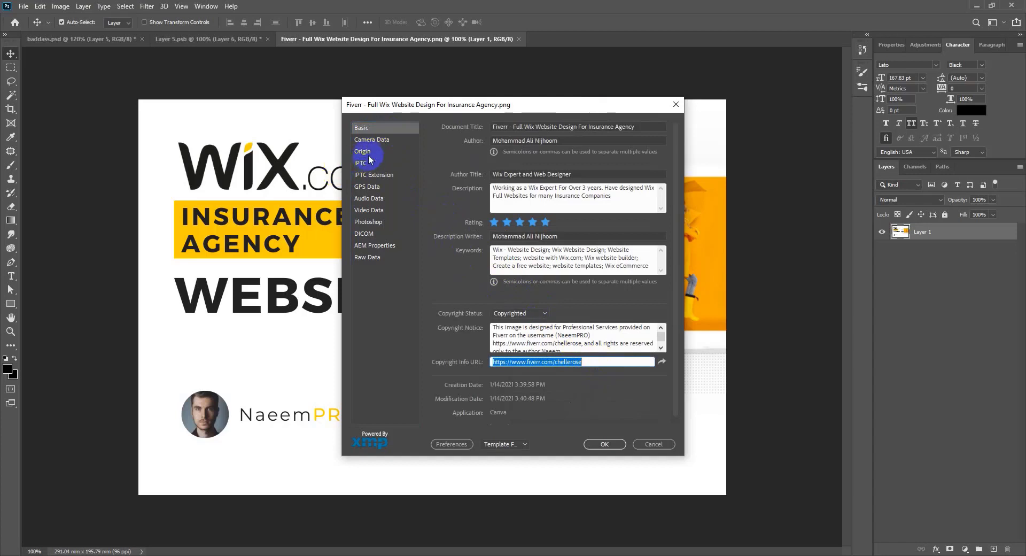
pyautogui.click(363, 152)
pyautogui.click(532, 204)
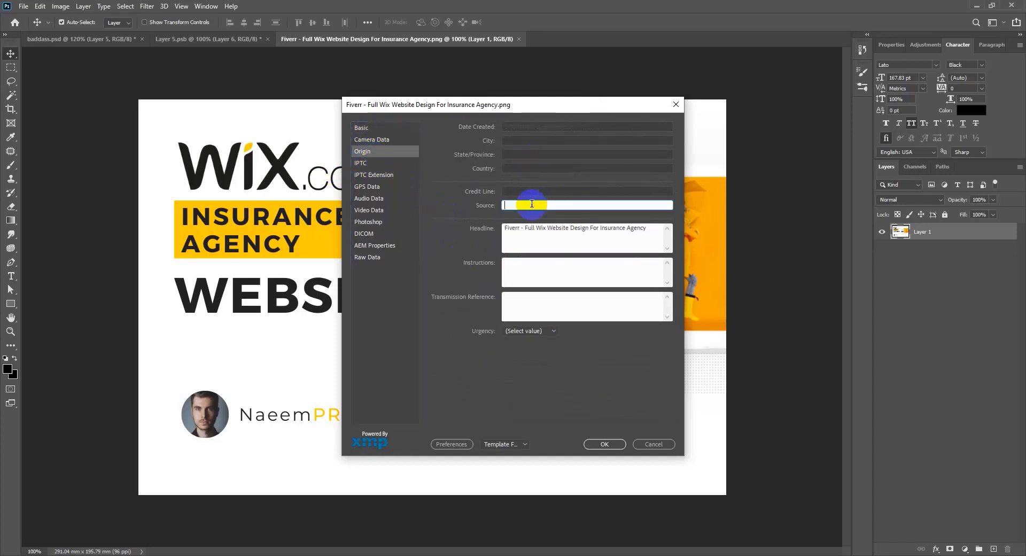
pyautogui.hotkey('ctrl', 'v')
pyautogui.click(527, 222)
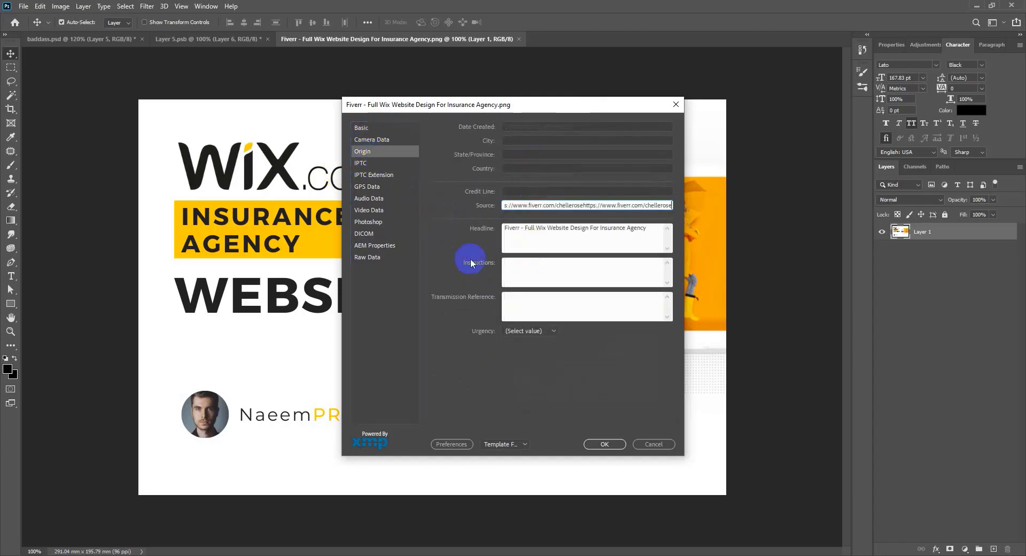
# Step: Focus the Instructions field and check clipboard history without pasting anything
pyautogui.click(550, 270)
pyautogui.press('super+v')
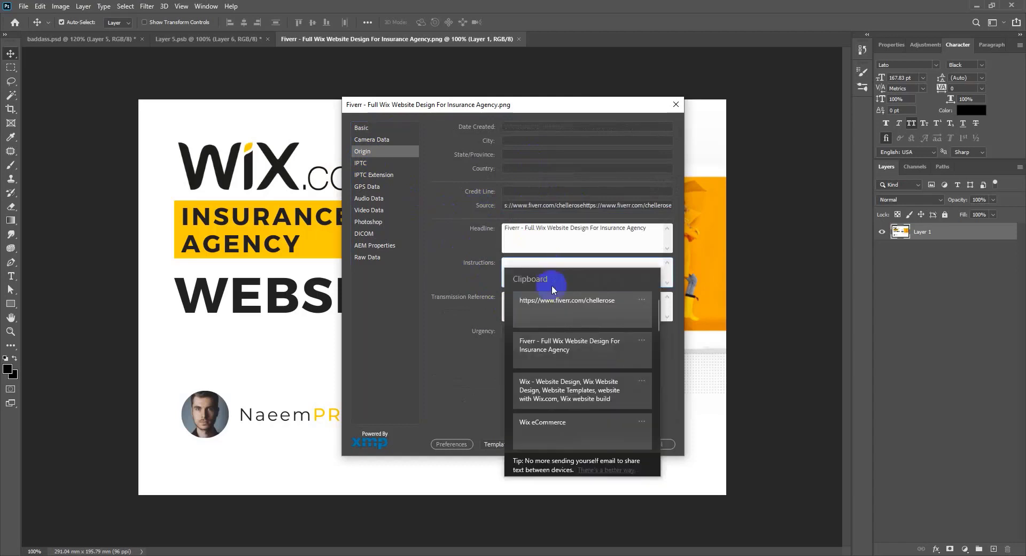
pyautogui.click(374, 138)
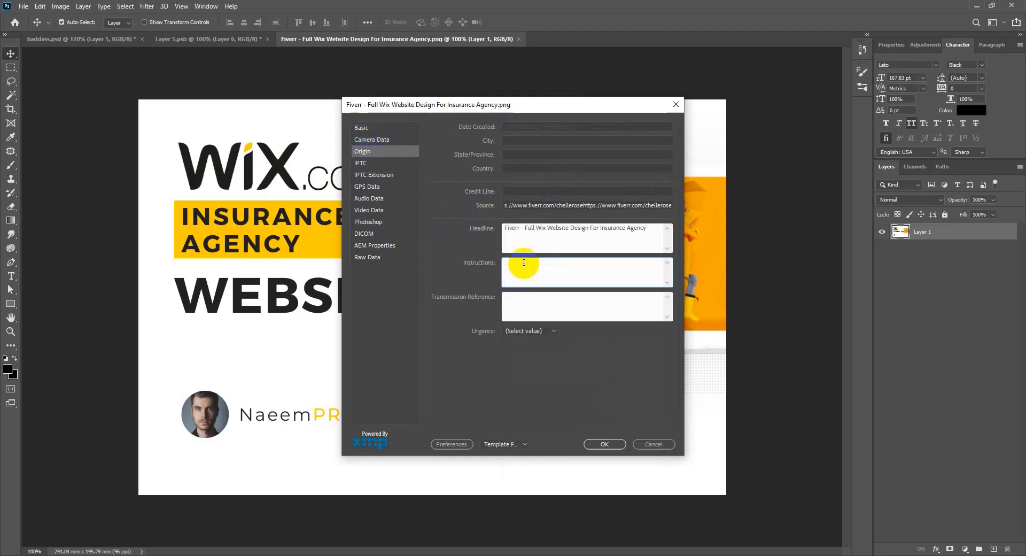
# Step: Copy the Basic copyright notice and description, and put the copyright notice into Origin Instructions
pyautogui.click(366, 129)
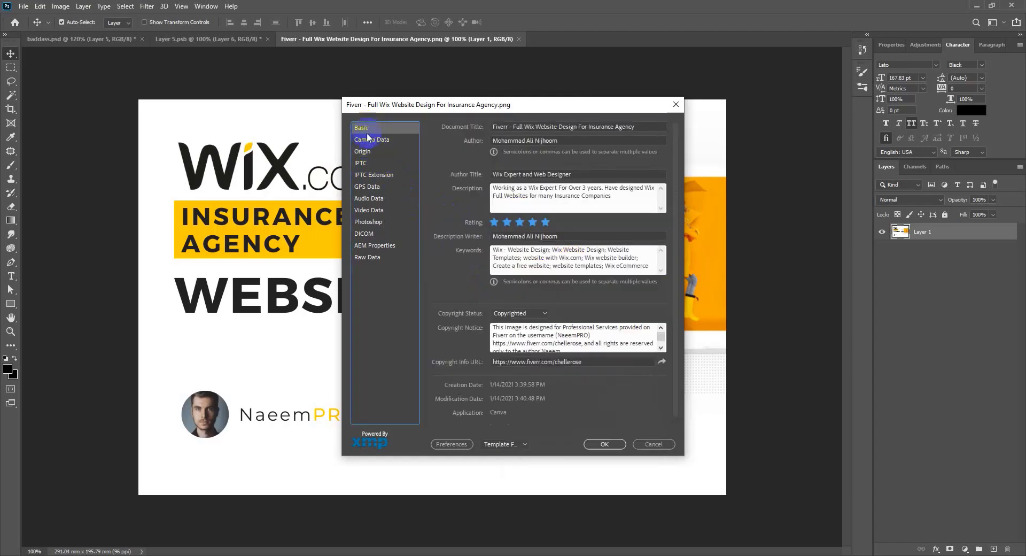
pyautogui.tripleClick(553, 259)
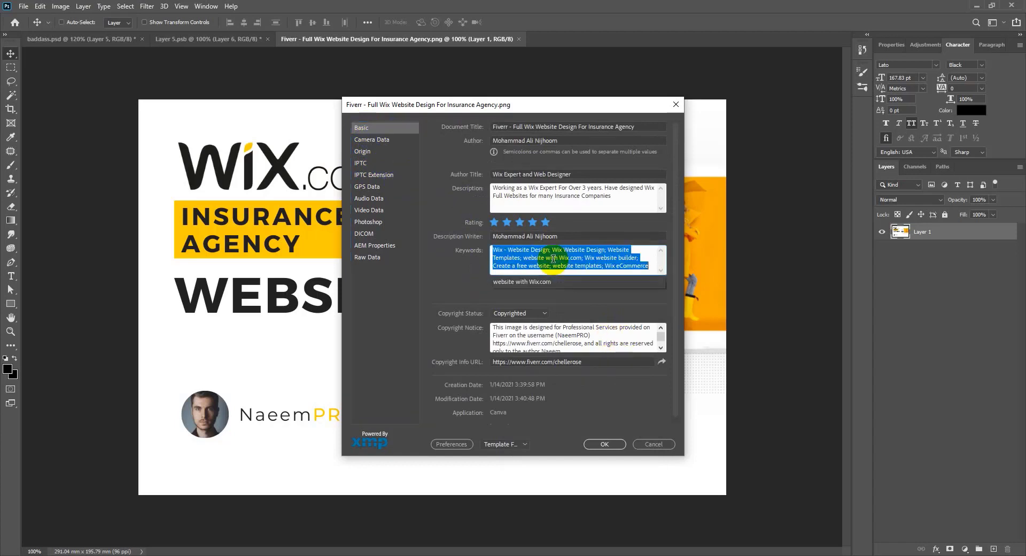
pyautogui.tripleClick(551, 337)
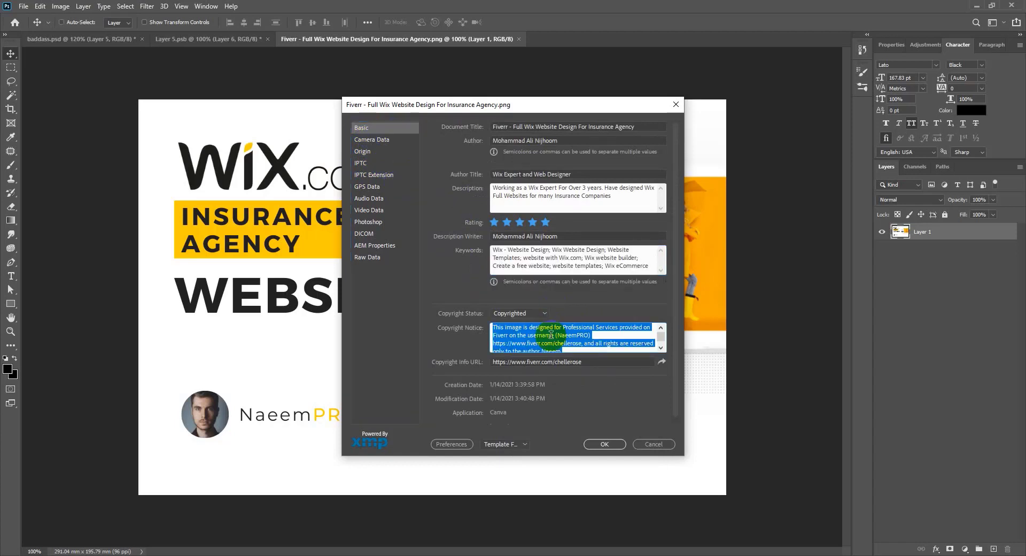
pyautogui.tripleClick(529, 195)
pyautogui.press('super+c')
pyautogui.click(370, 143)
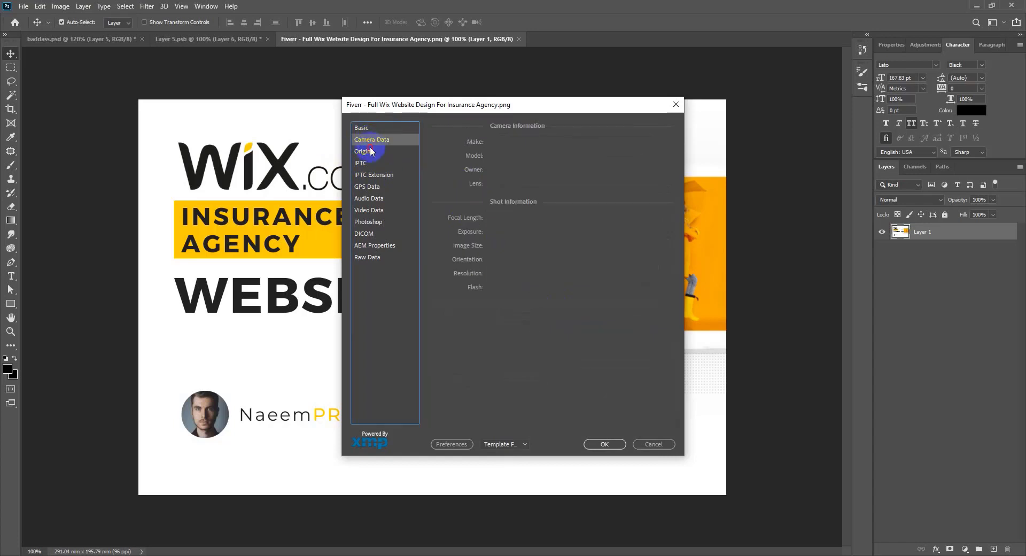
pyautogui.click(369, 151)
pyautogui.click(583, 264)
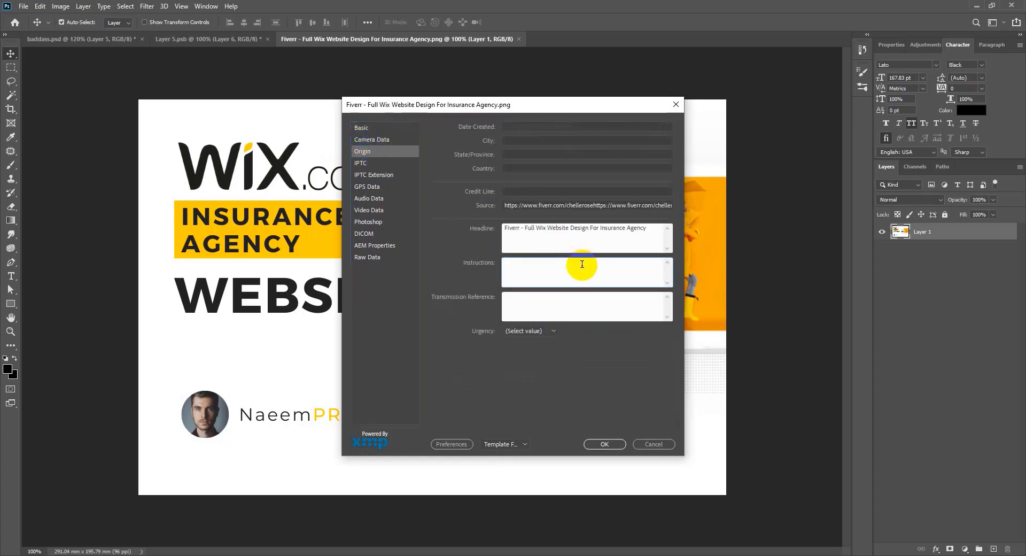
pyautogui.click(560, 342)
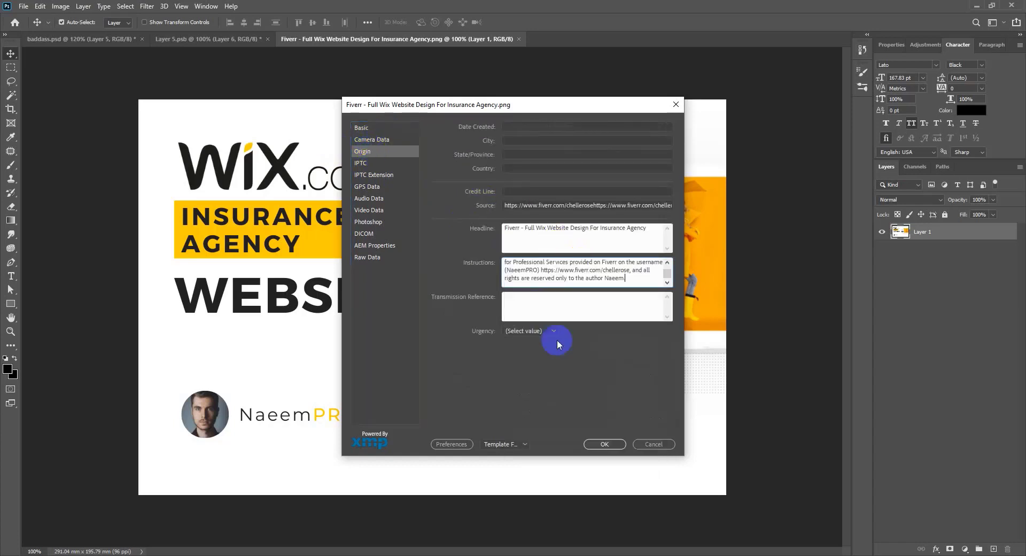
# Step: Paste the author description into Transmission Reference and set Urgency to Normal
pyautogui.click(538, 302)
pyautogui.press('super+v')
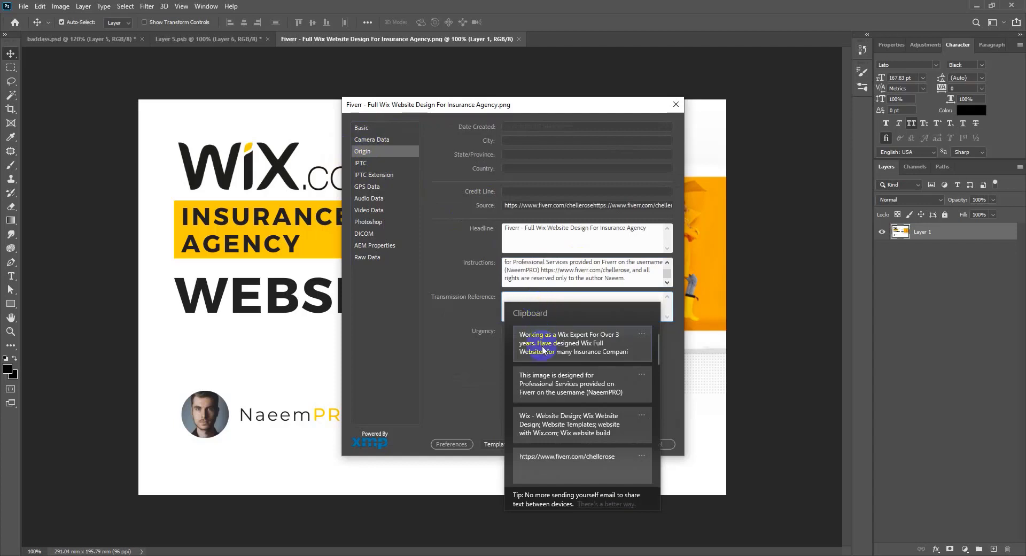
pyautogui.click(544, 354)
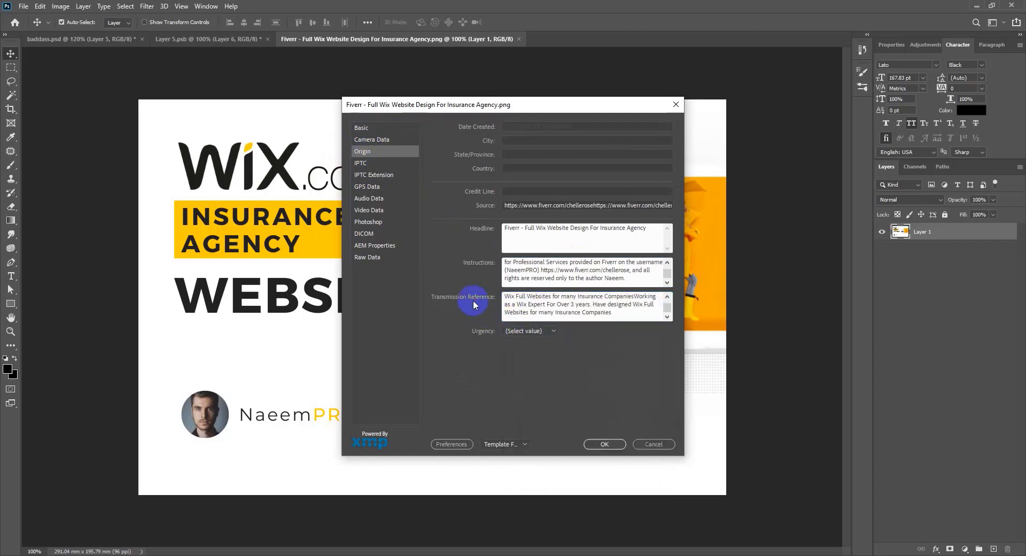
pyautogui.click(547, 331)
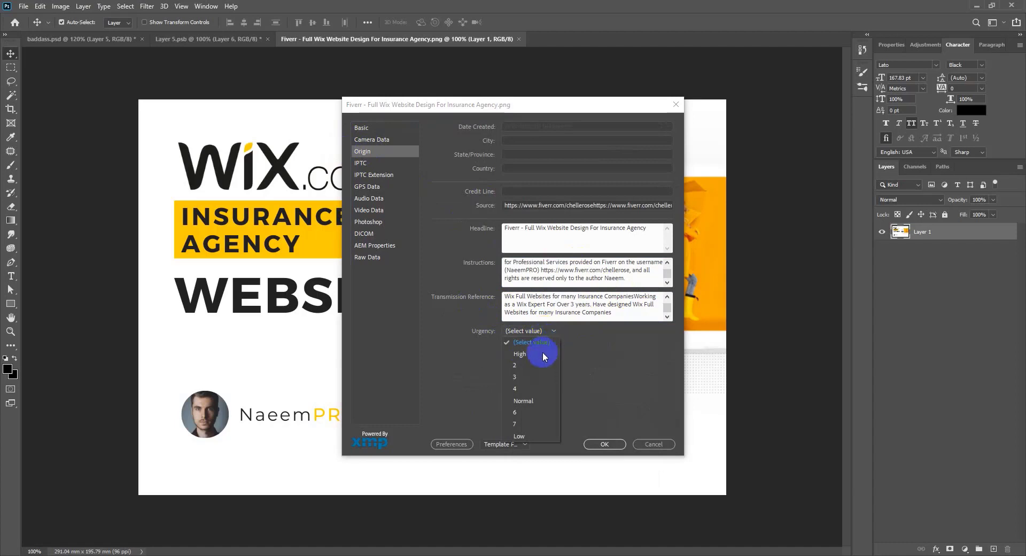
pyautogui.click(532, 400)
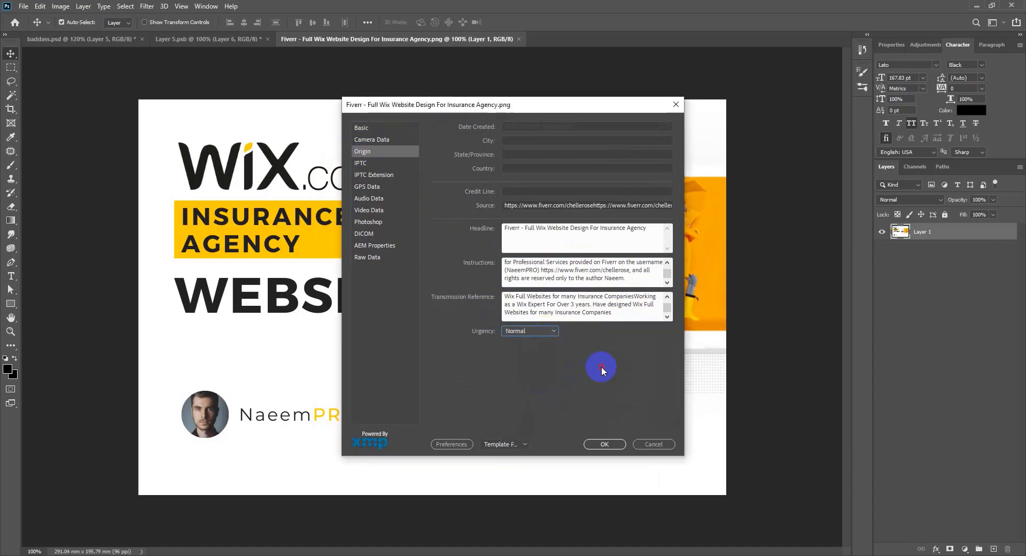
# Step: Fill the IPTC Address with the Wix keyword list followed by the Fiverr profile URL
pyautogui.click(365, 164)
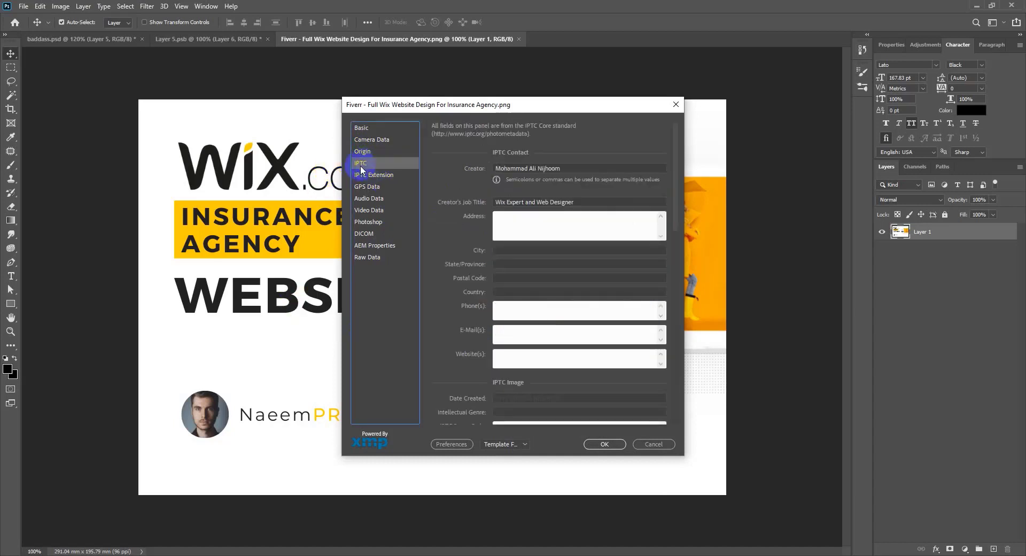
pyautogui.click(539, 222)
pyautogui.press('super+v')
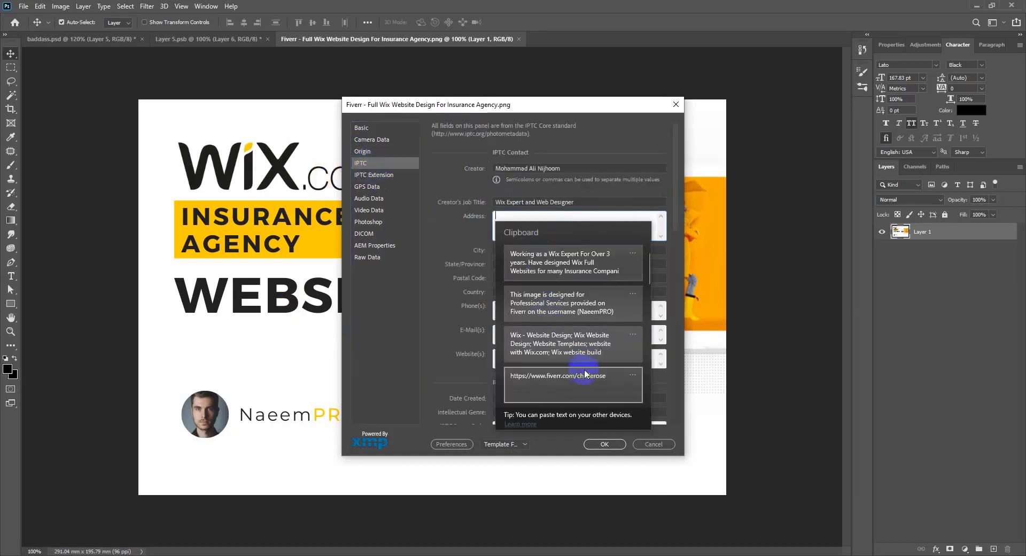
pyautogui.click(573, 351)
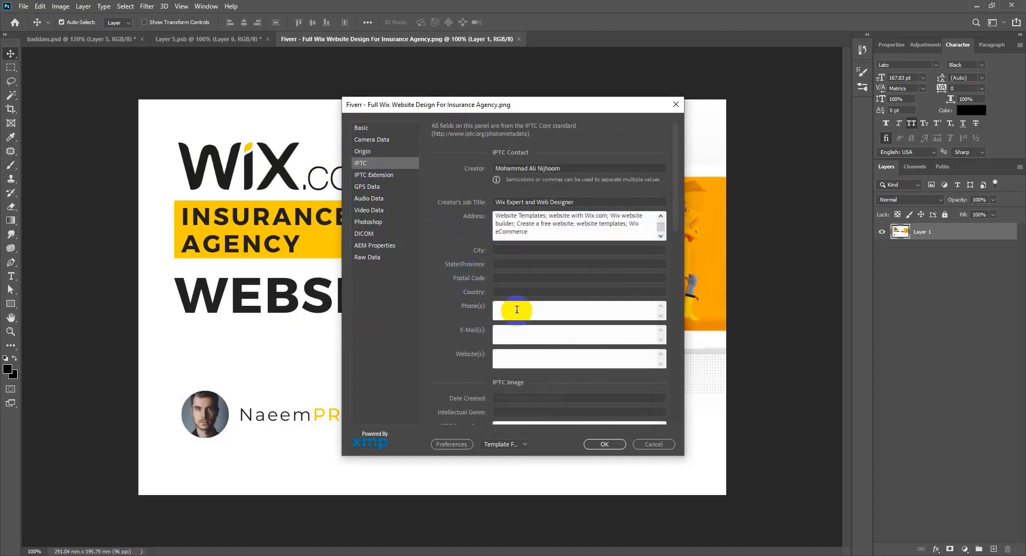
pyautogui.click(556, 229)
pyautogui.hotkey('ctrl', 'a')
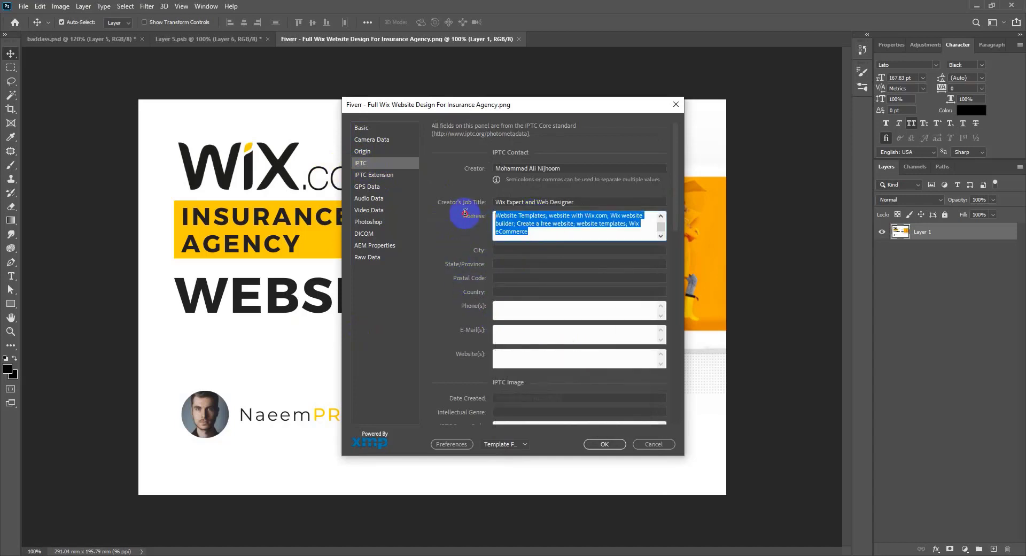
pyautogui.press('super+v')
pyautogui.scroll(-1, 589, 332)
pyautogui.click(589, 348)
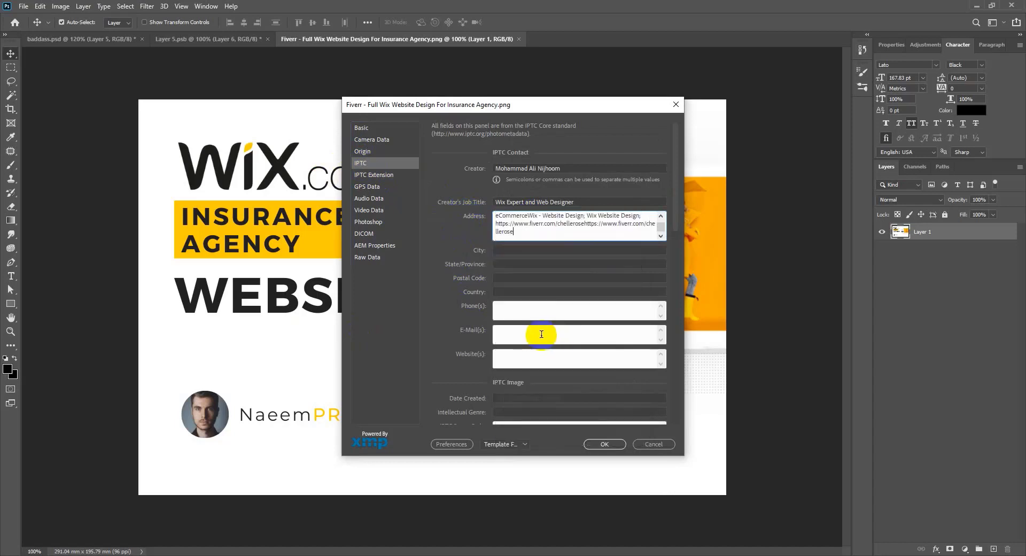
pyautogui.click(524, 250)
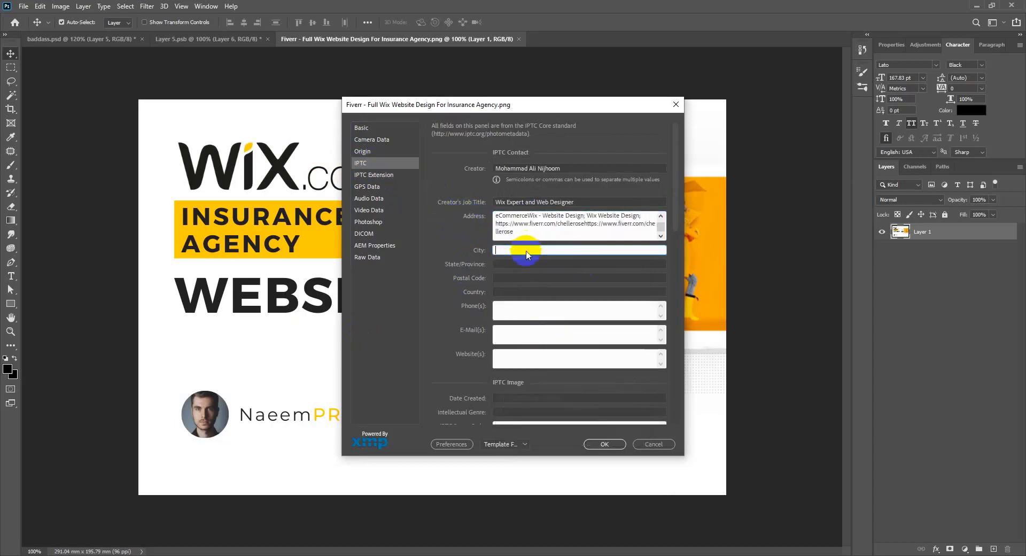
# Step: Enter Dhaka, postal code 1200, country Bangladesh and a phone number in IPTC contact
pyautogui.click(525, 262)
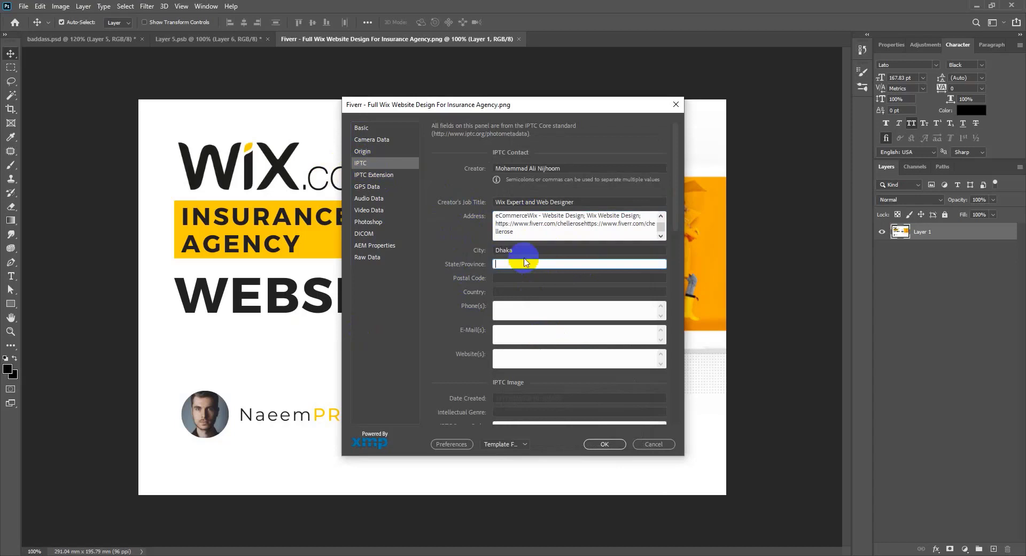
pyautogui.write('Dhaka')
pyautogui.press('Tab')
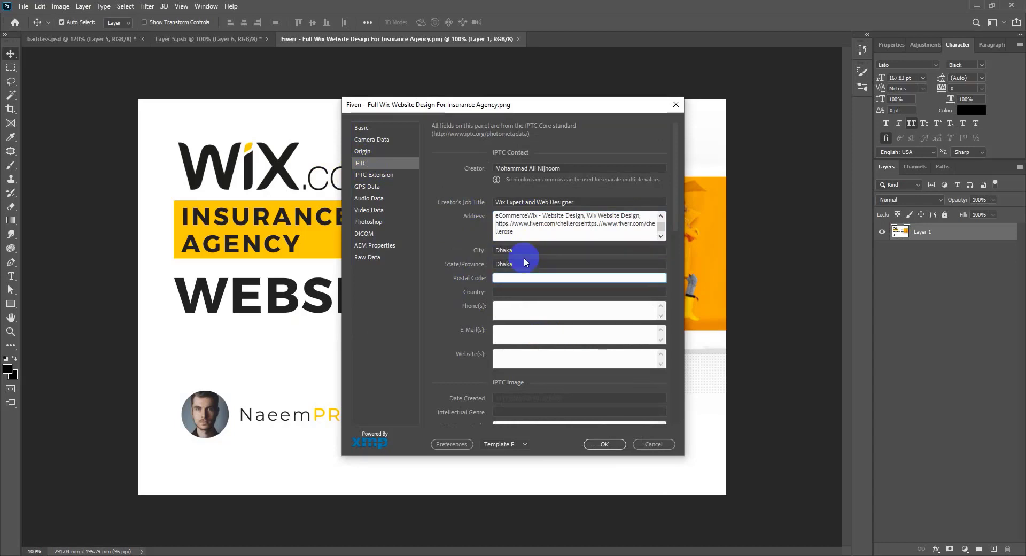
pyautogui.write('1200')
pyautogui.press('Tab')
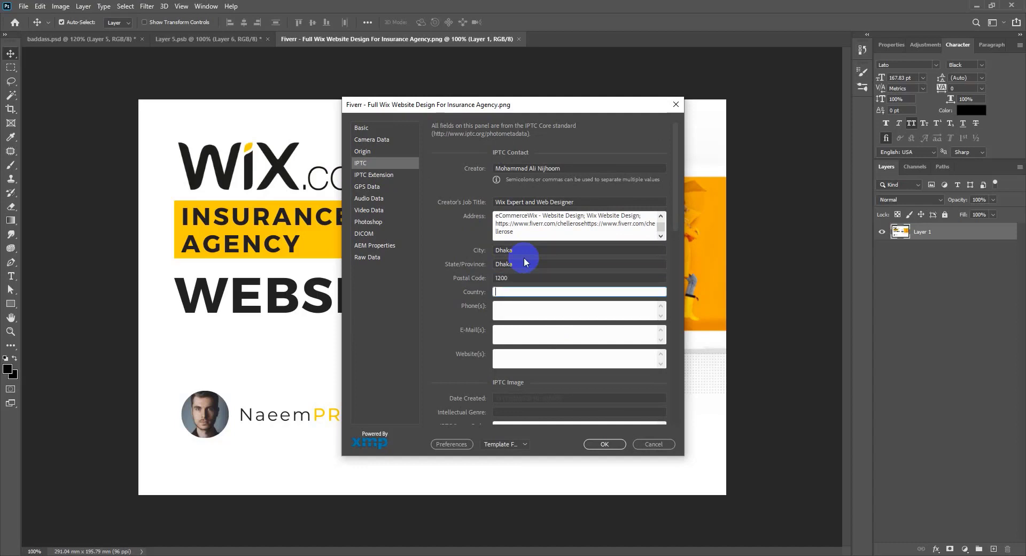
pyautogui.write('Bangladesh')
pyautogui.press('Tab')
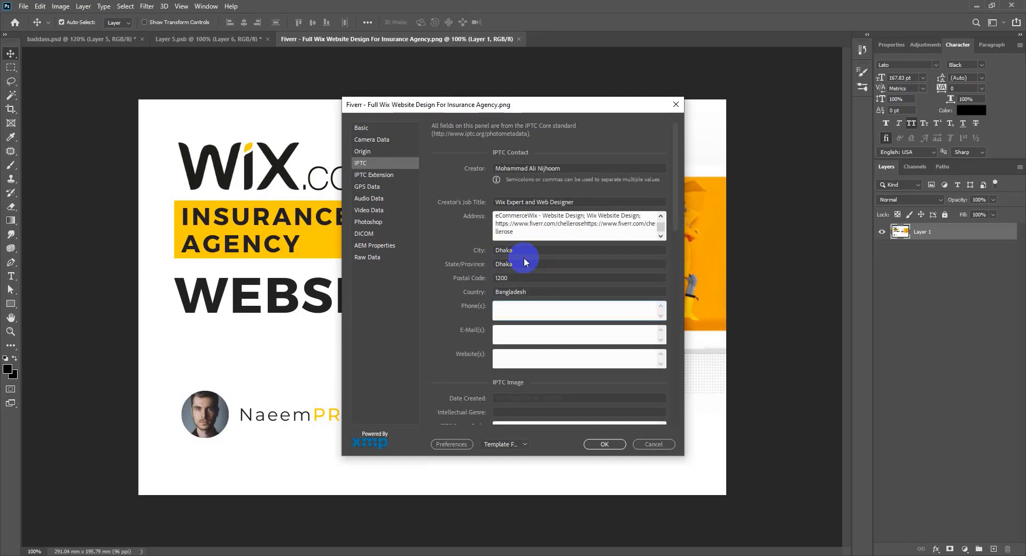
pyautogui.write('0123456789')
pyautogui.click(528, 338)
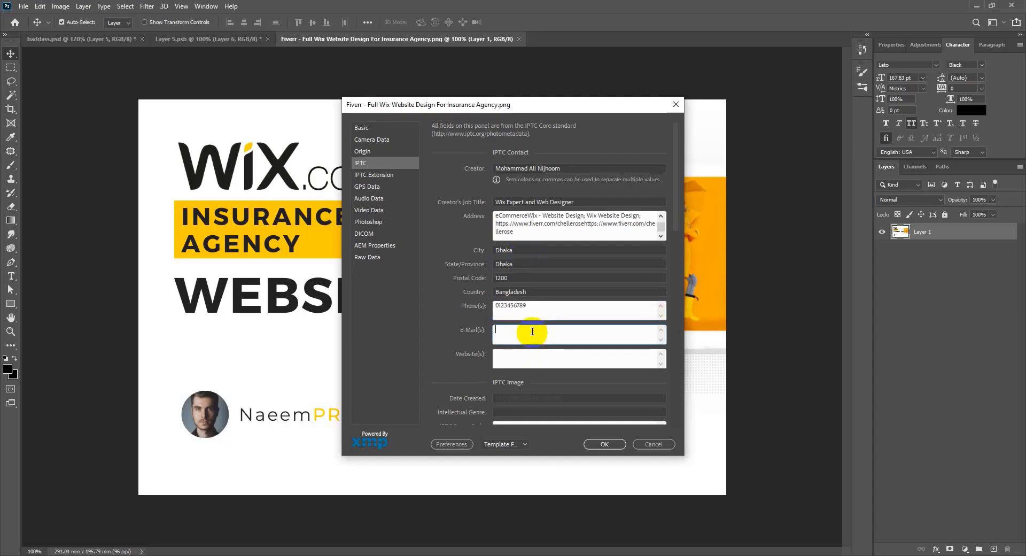
# Step: Paste the Fiverr profile URL into Website(s) and delete duplicate URLs from Website(s) and Address
pyautogui.click(502, 358)
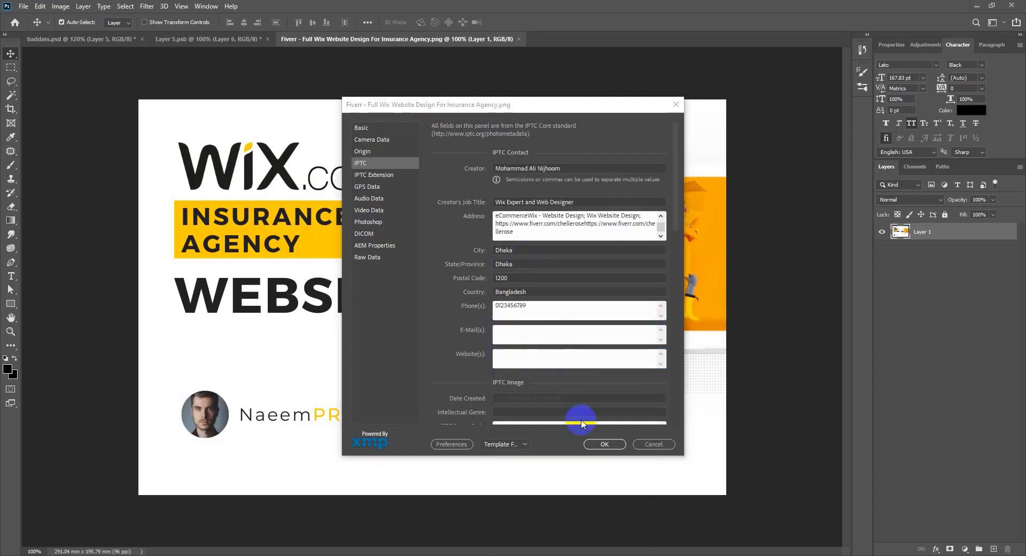
pyautogui.press('super+v')
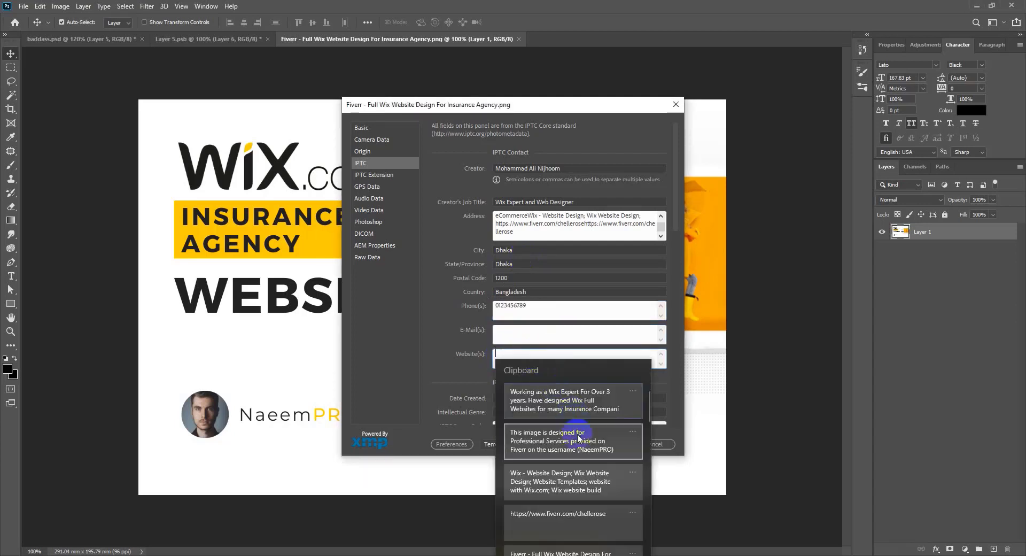
pyautogui.scroll(-3, 579, 459)
pyautogui.click(589, 425)
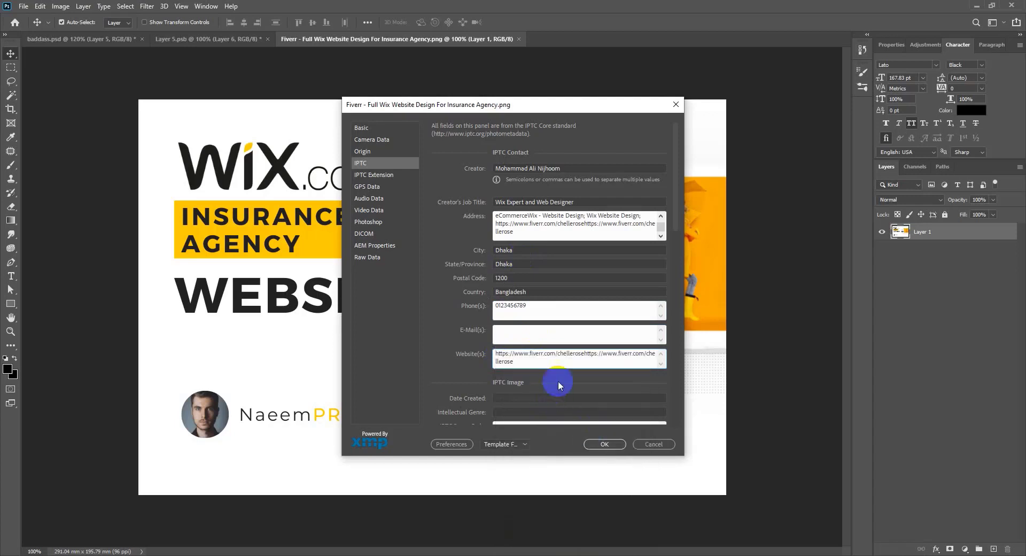
pyautogui.click(585, 355)
pyautogui.hotkey('ctrl', 'shift', 'End')
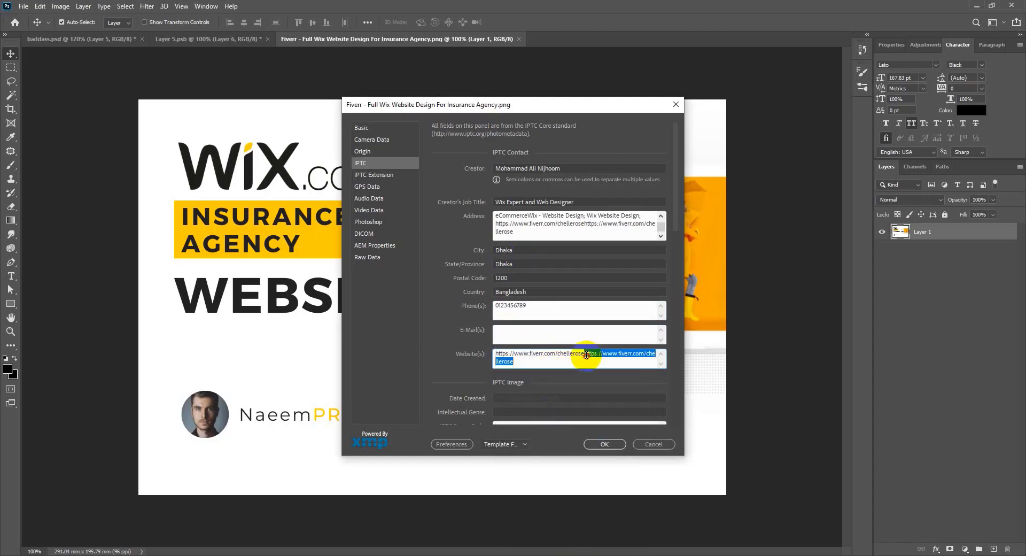
pyautogui.press('BackSpace')
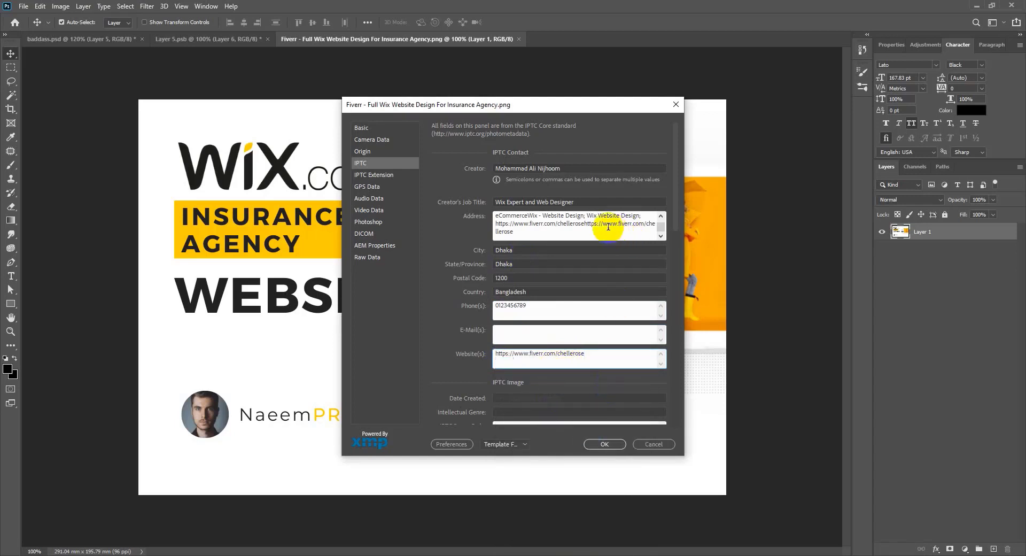
pyautogui.moveTo(585, 224); pyautogui.dragTo(594, 241)
pyautogui.press('BackSpace')
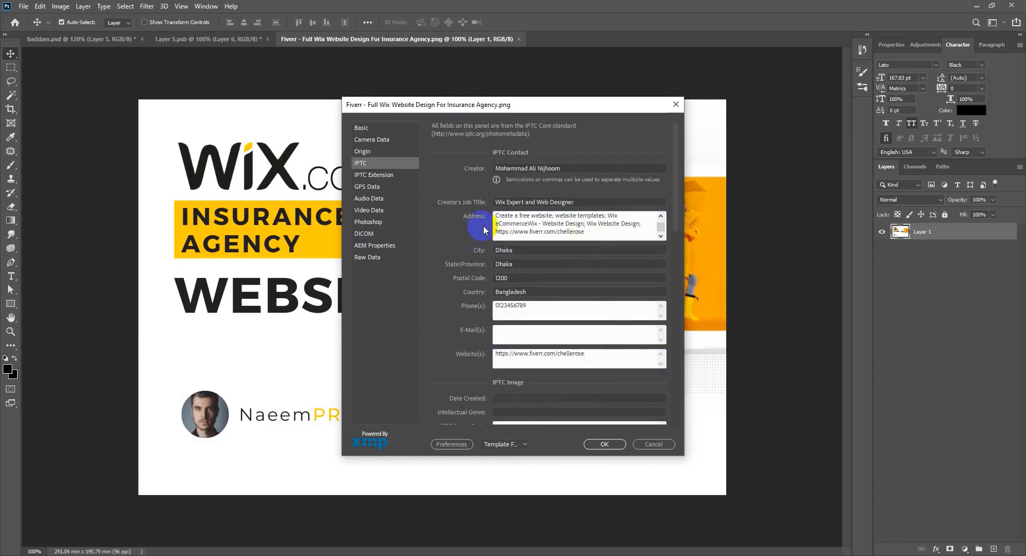
# Step: Fill Rights Usage Terms with the earlier all-rights-reserved statement from autocomplete
pyautogui.scroll(-3, 513, 369)
pyautogui.scroll(3, 476, 332)
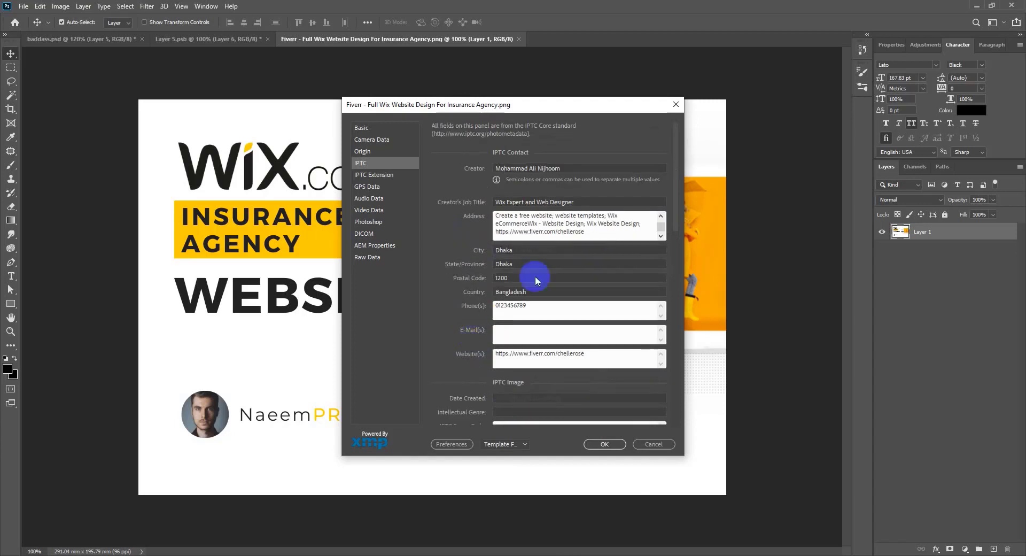
pyautogui.scroll(-5, 481, 288)
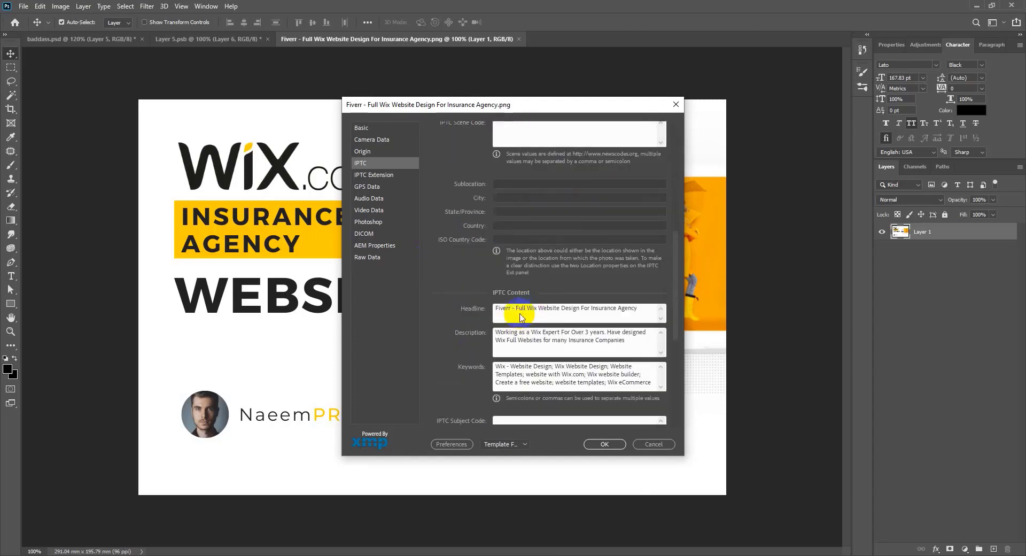
pyautogui.scroll(-5, 499, 259)
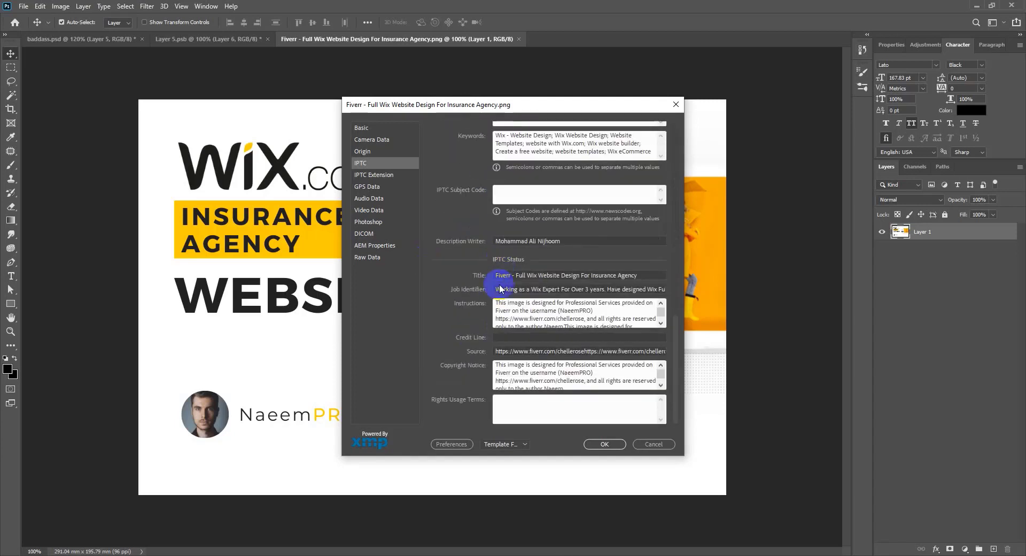
pyautogui.click(526, 402)
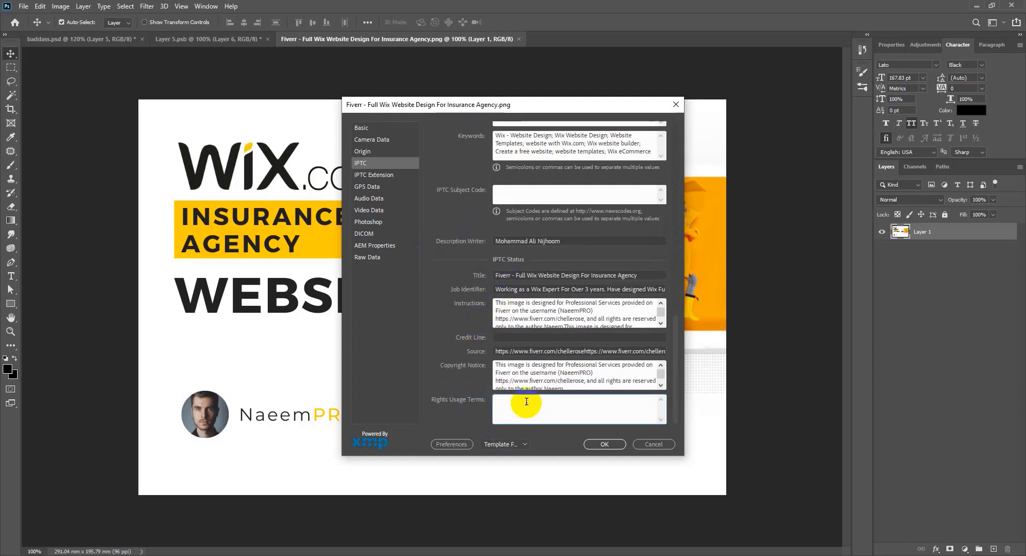
pyautogui.click(510, 284)
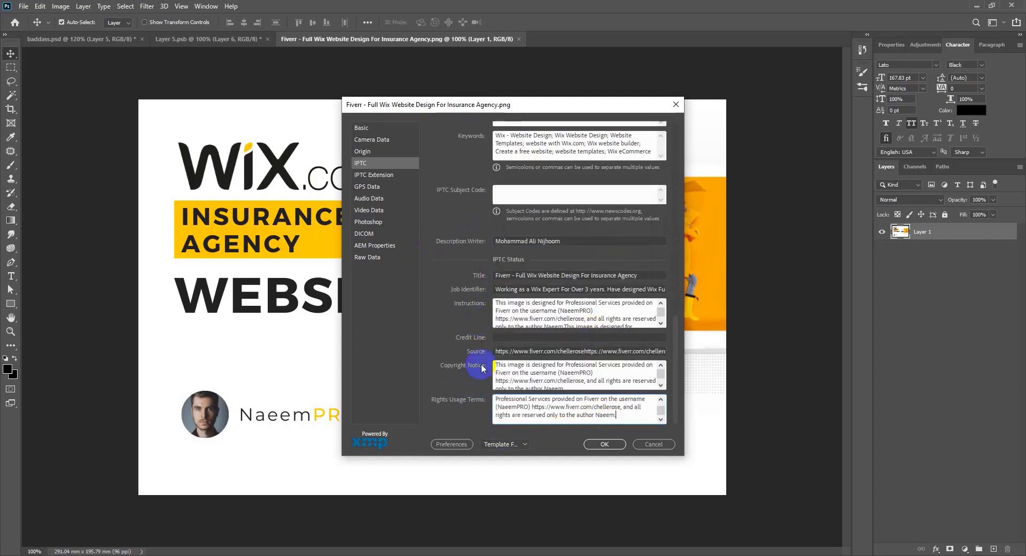
# Step: Paste the Wix experience blurb into IPTC Extension's Person Shown field
pyautogui.click(374, 176)
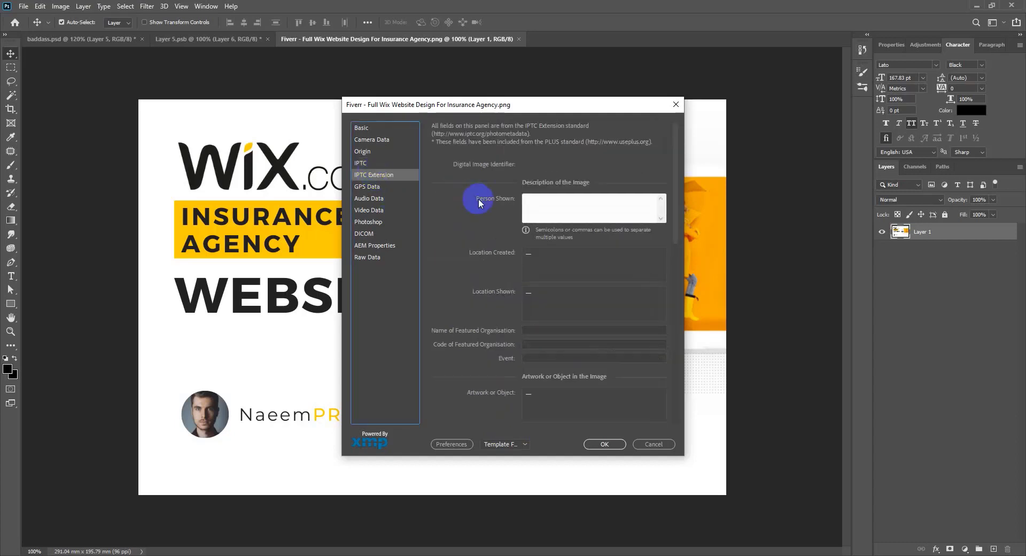
pyautogui.click(561, 201)
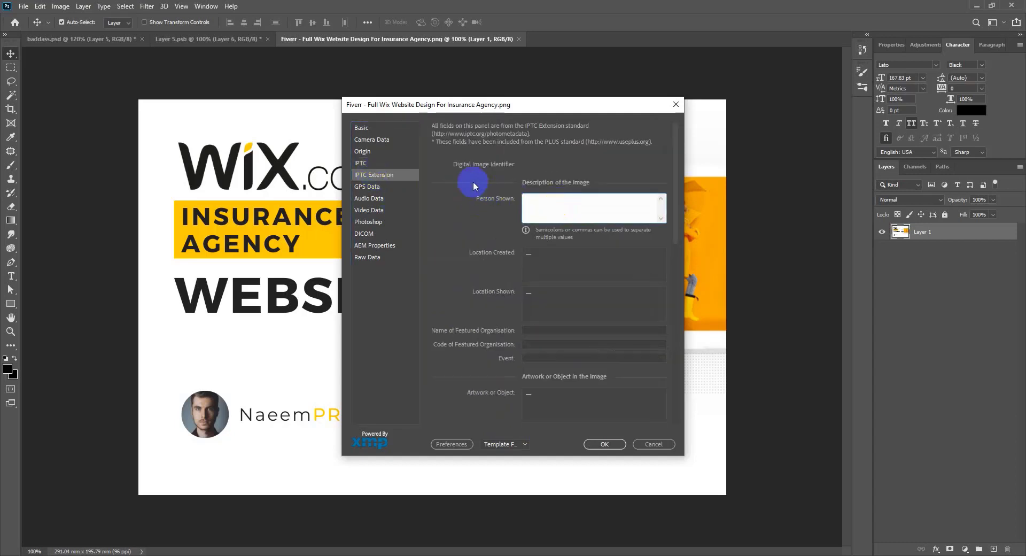
pyautogui.click(577, 208)
pyautogui.press('super+v')
pyautogui.click(609, 242)
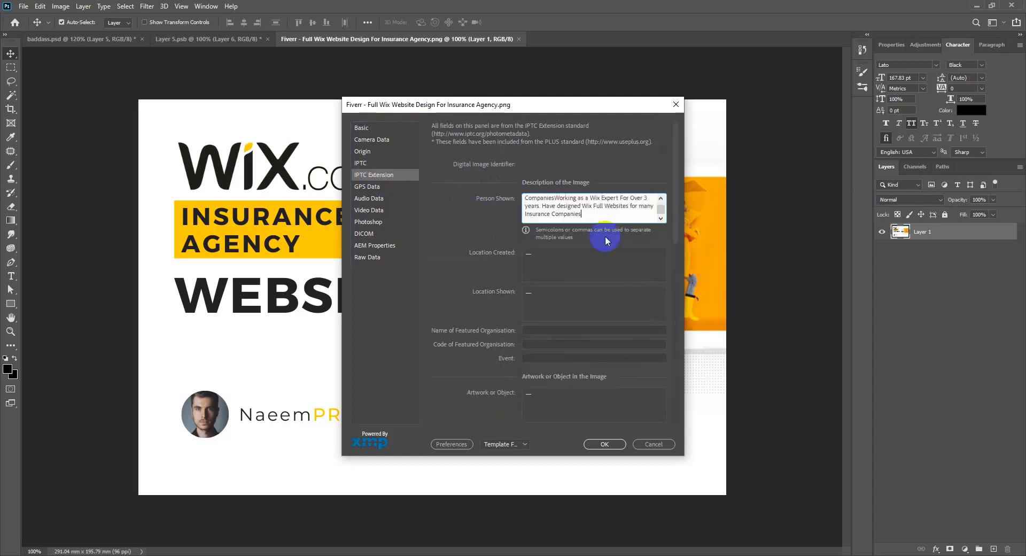
pyautogui.click(620, 195)
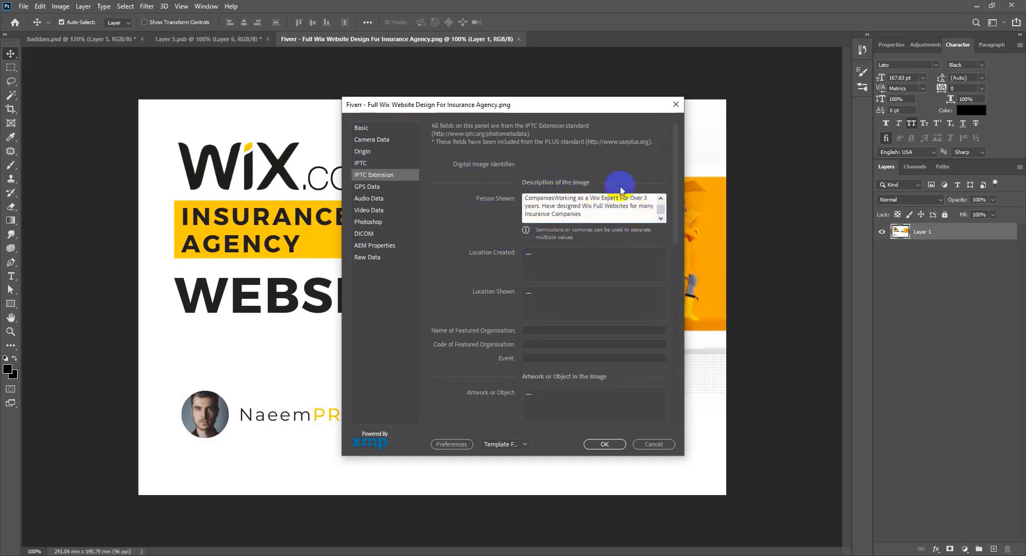
# Step: Review the GPS, Audio, Video, Photoshop, DICOM and Raw Data pages, then return to Basic
pyautogui.click(367, 187)
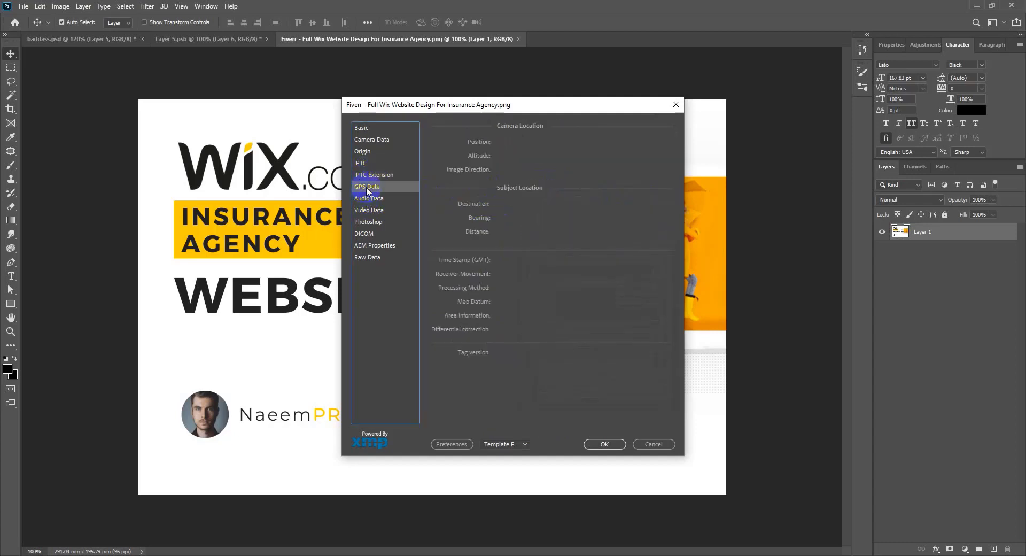
pyautogui.click(374, 199)
pyautogui.click(376, 212)
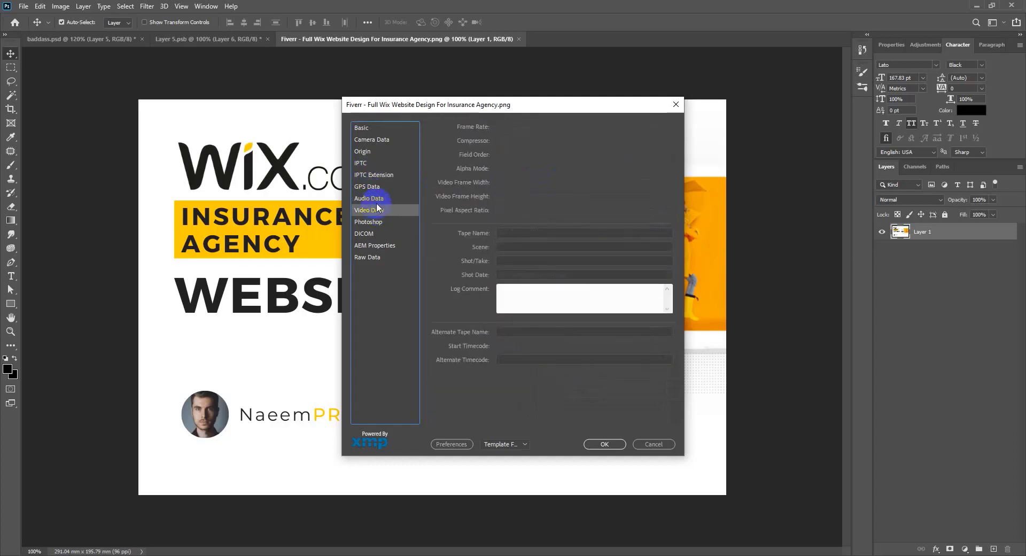
pyautogui.click(377, 212)
pyautogui.click(377, 223)
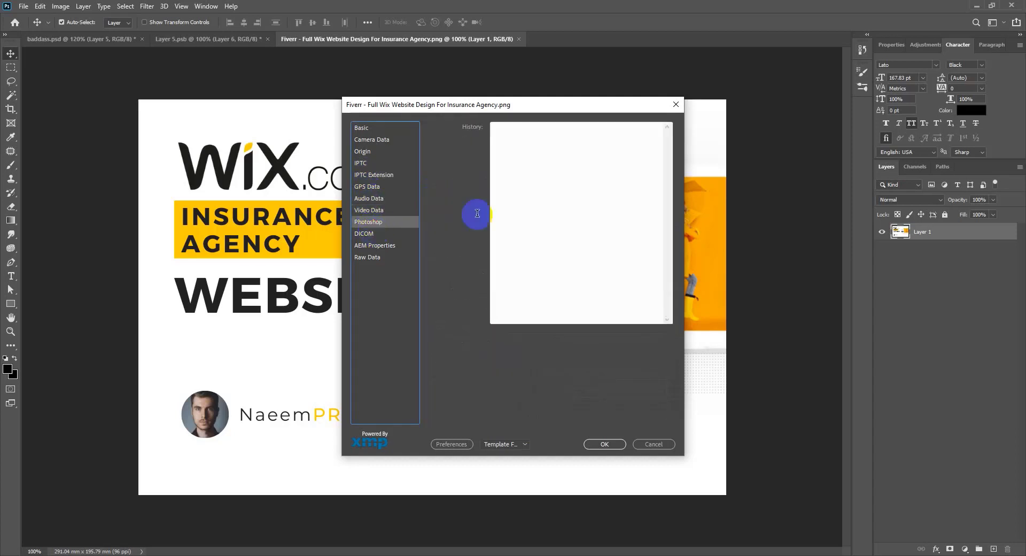
pyautogui.click(377, 234)
pyautogui.click(361, 256)
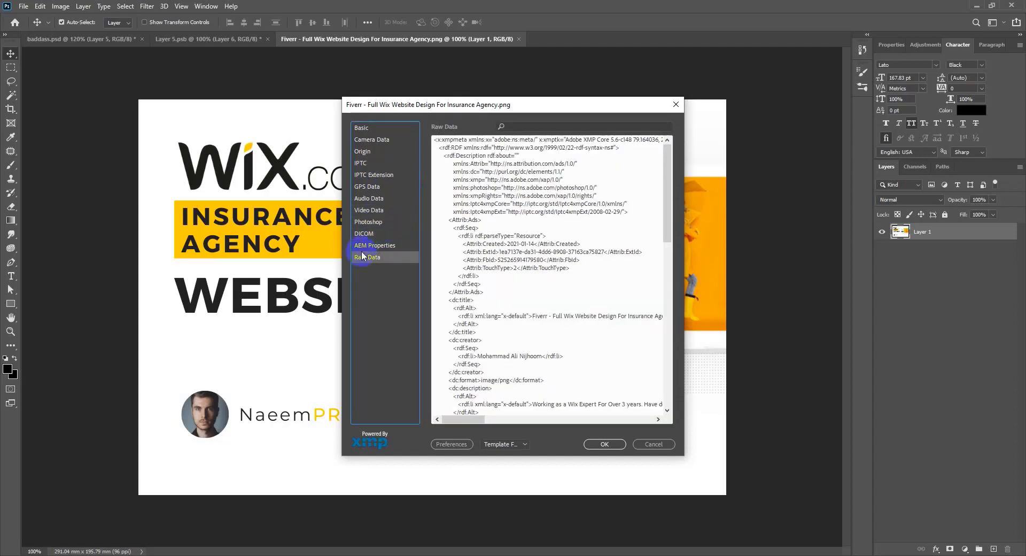
pyautogui.click(383, 235)
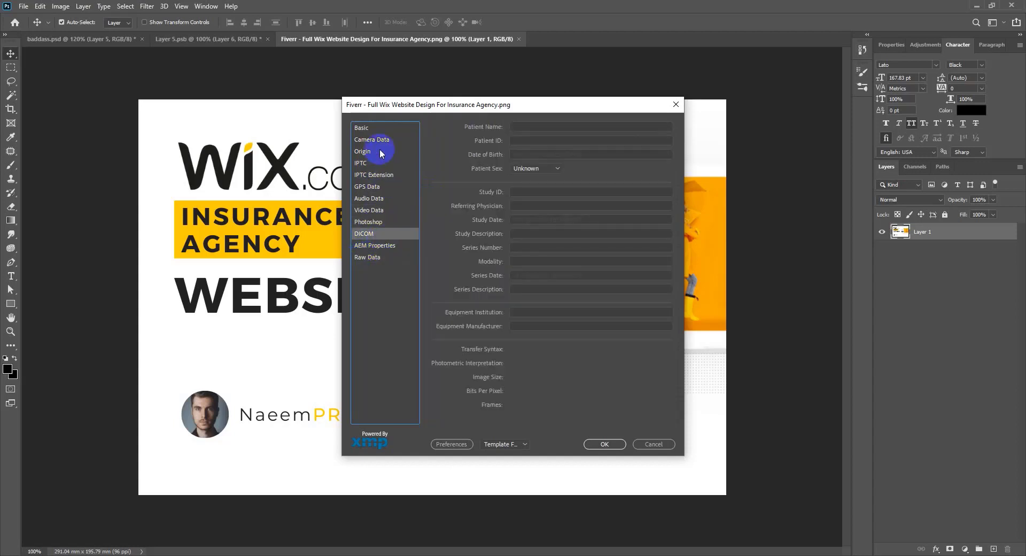
pyautogui.click(375, 128)
pyautogui.scroll(-1, 522, 240)
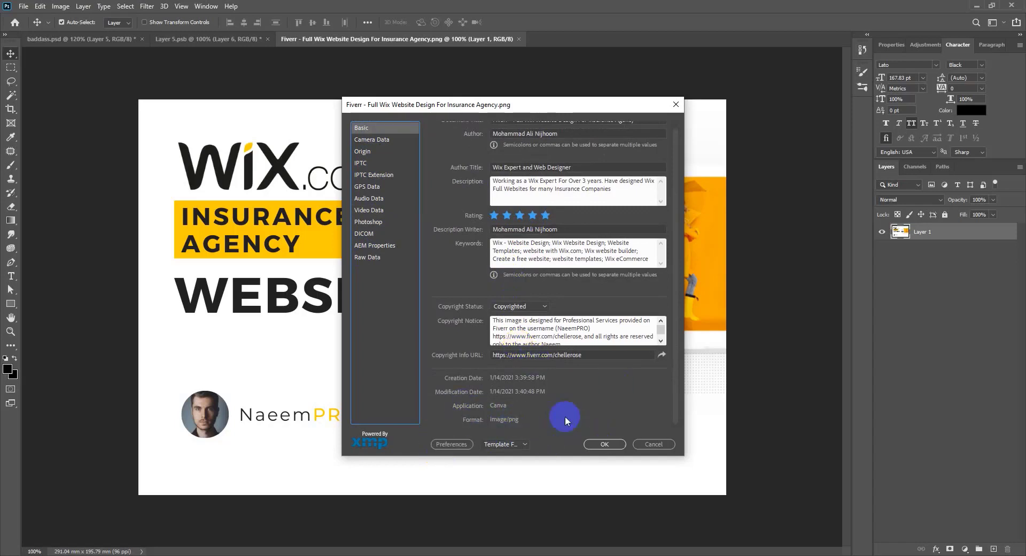
# Step: Export the metadata as template 'Fiverr - Full Wix Website Design For Insurance Agency.xmp'
pyautogui.click(500, 444)
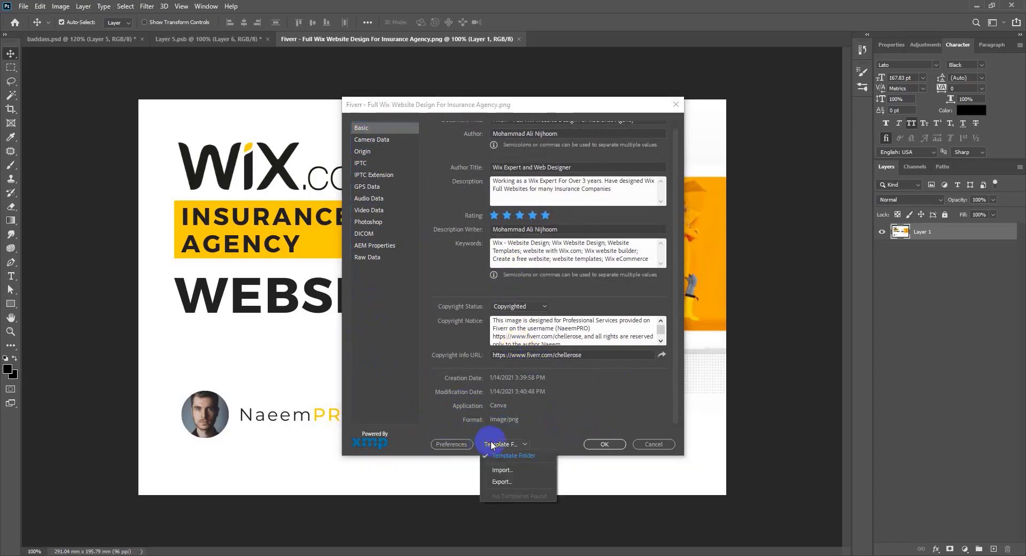
pyautogui.click(516, 479)
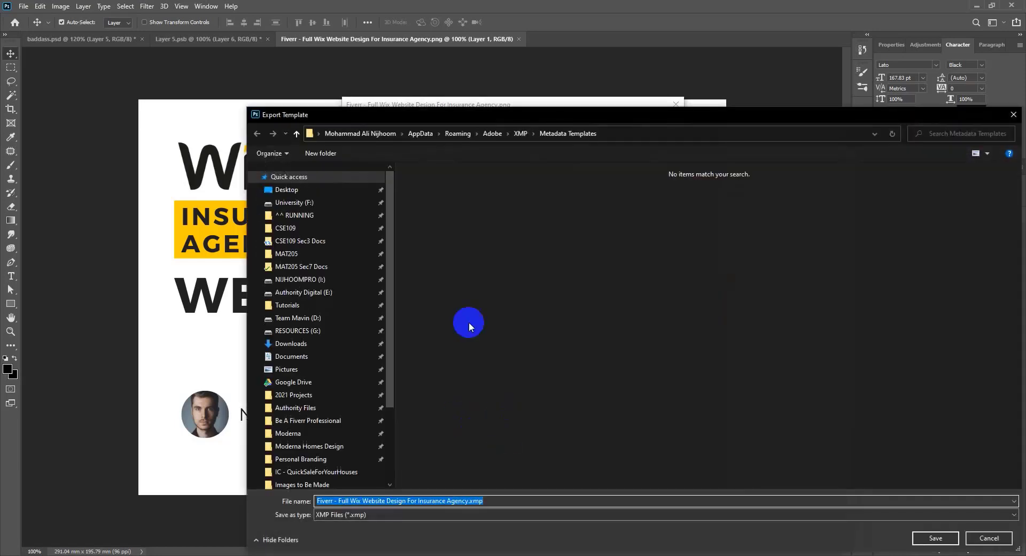
pyautogui.click(577, 502)
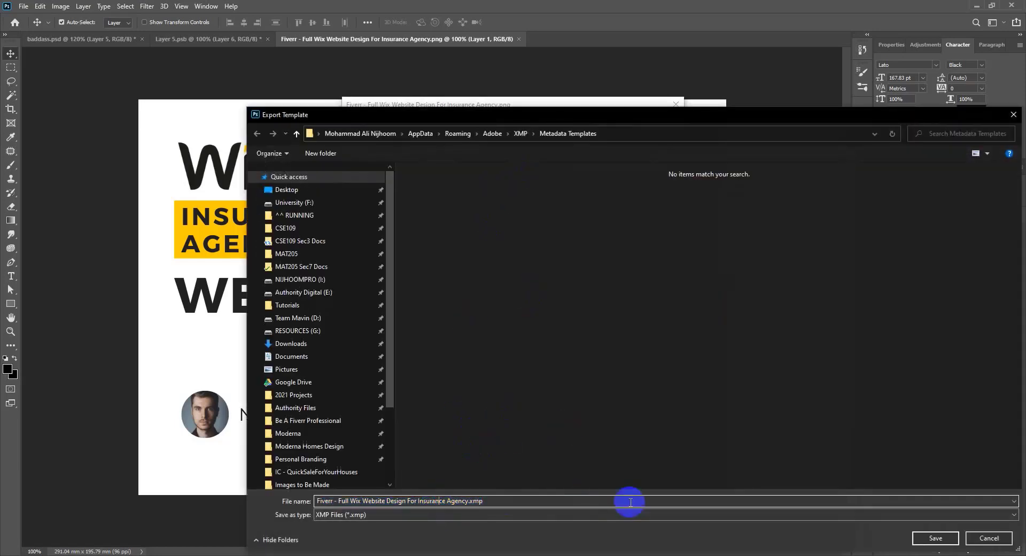
pyautogui.click(935, 538)
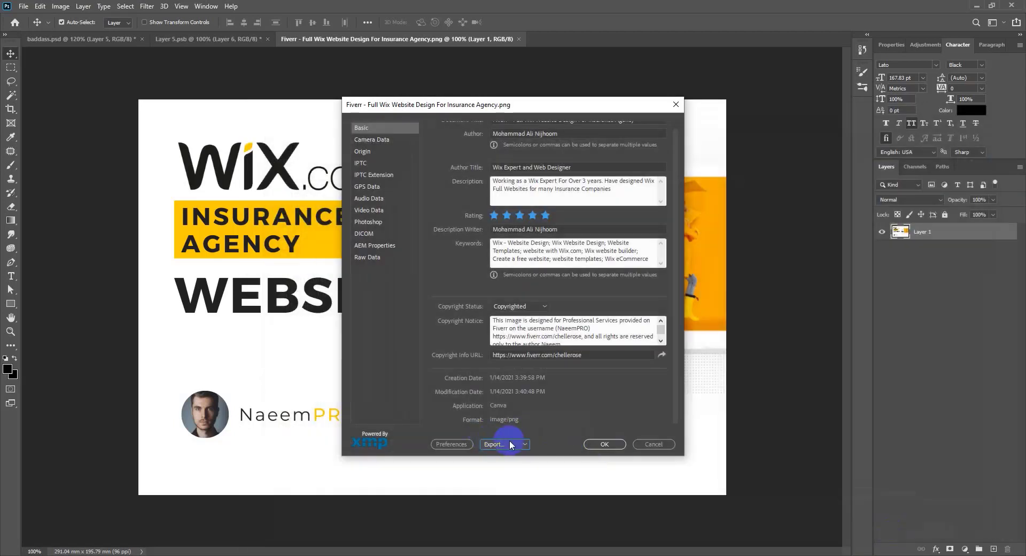
# Step: Import the saved .xmp template back into File Info
pyautogui.click(517, 444)
pyautogui.click(512, 468)
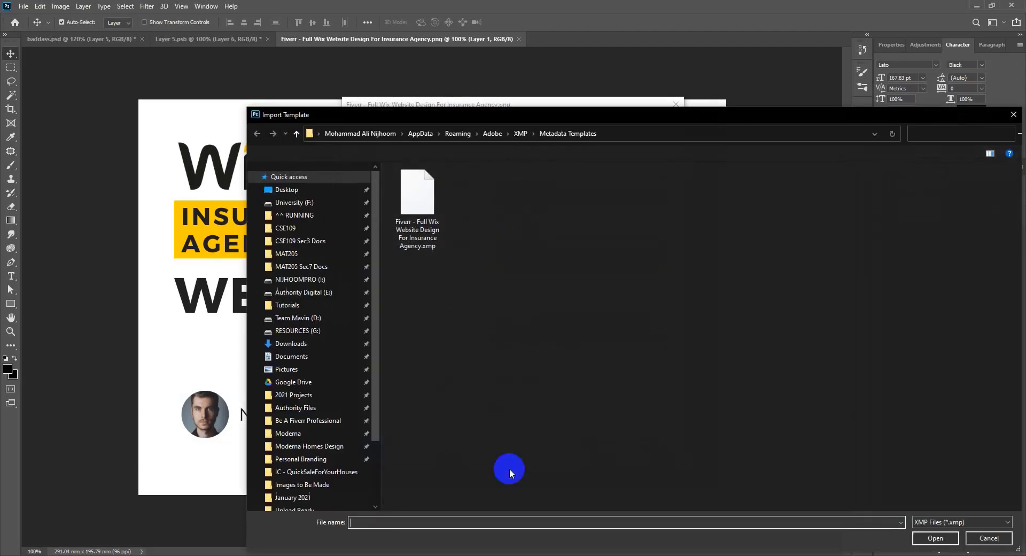
pyautogui.click(420, 188)
pyautogui.click(935, 536)
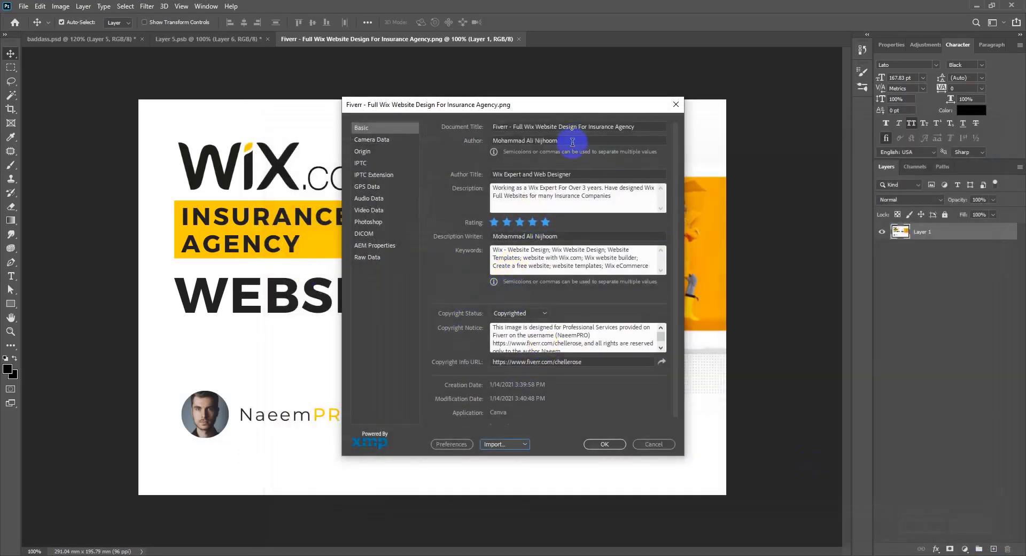
# Step: Delete the stray period after 'many' in the Description
pyautogui.tripleClick(569, 140)
pyautogui.tripleClick(587, 126)
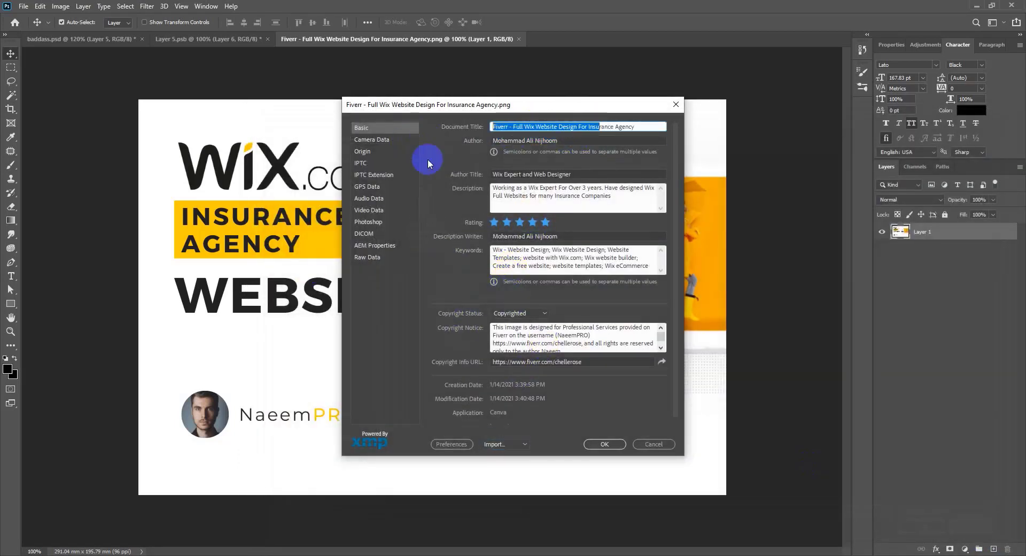
pyautogui.click(544, 197)
pyautogui.tripleClick(543, 197)
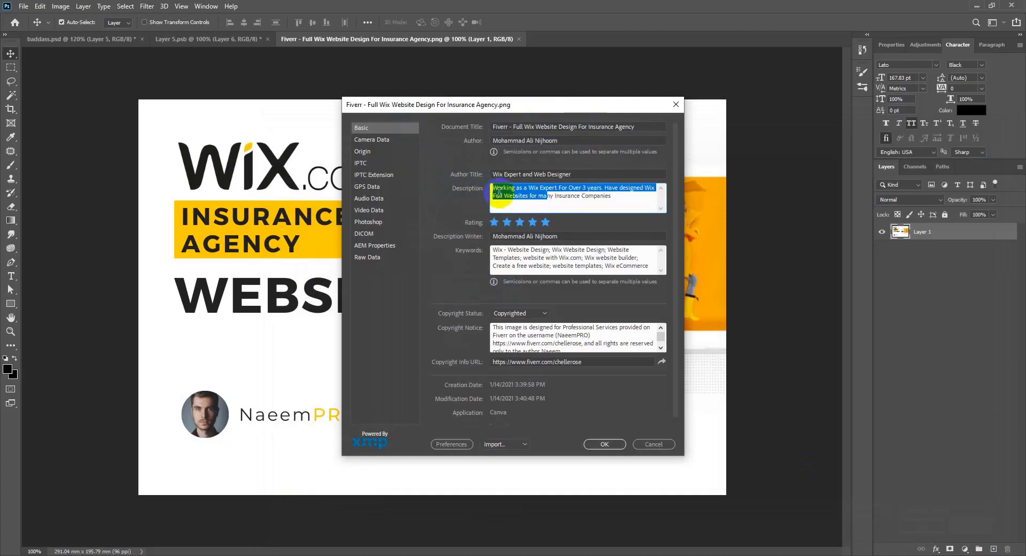
pyautogui.click(550, 195)
pyautogui.press('BackSpace')
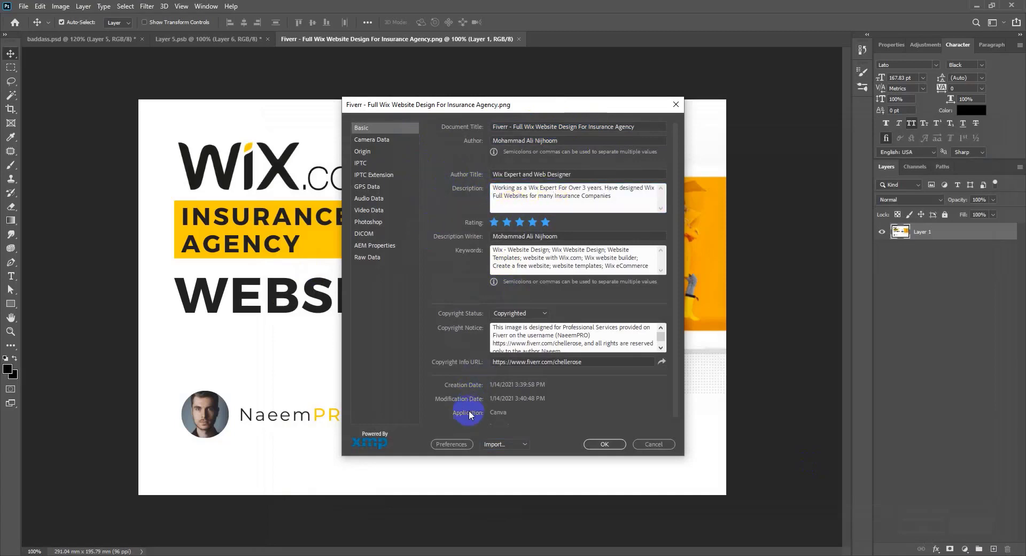
# Step: Apply the File Info metadata and open File > Export > Save for Web (Legacy)
pyautogui.click(612, 446)
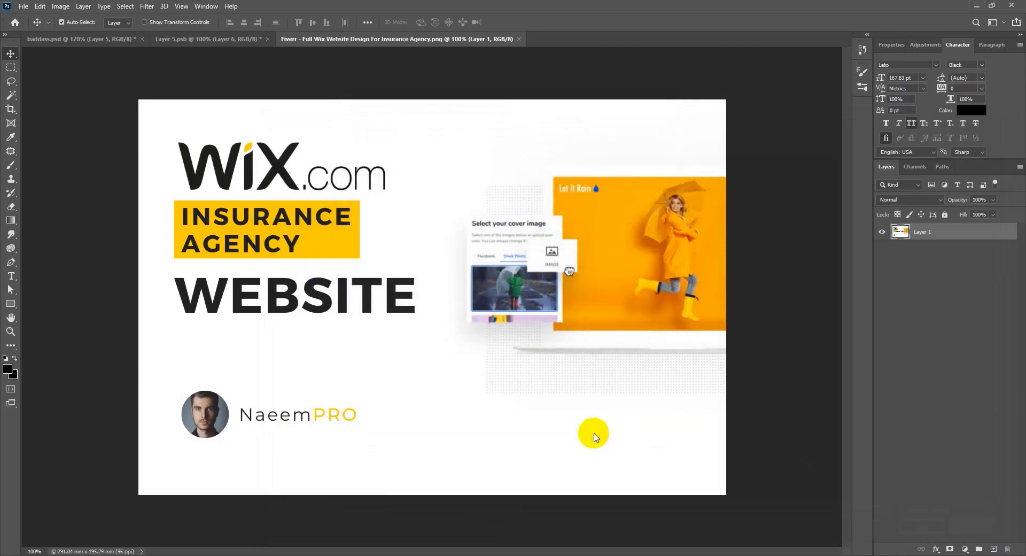
pyautogui.click(24, 6)
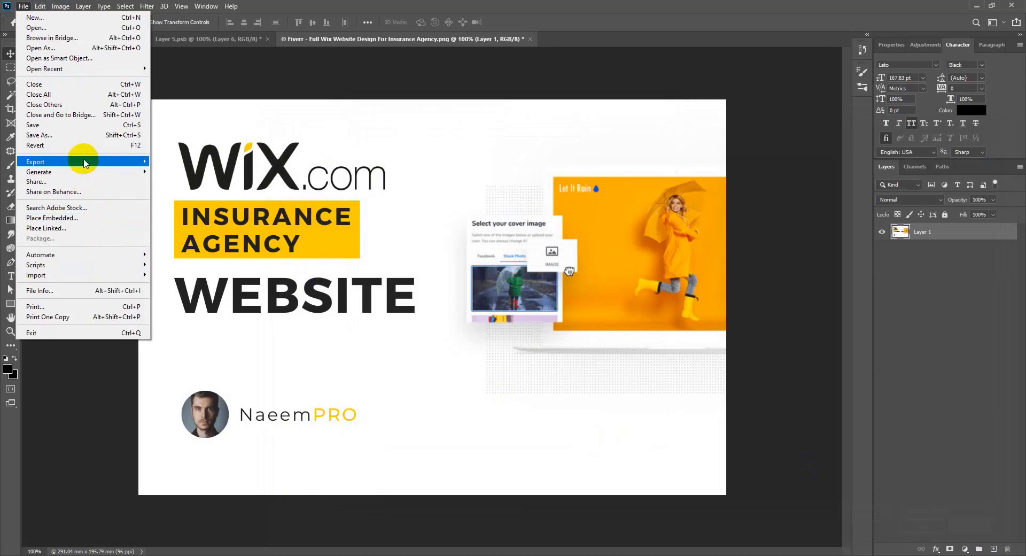
pyautogui.moveTo(86, 162)
pyautogui.click(193, 203)
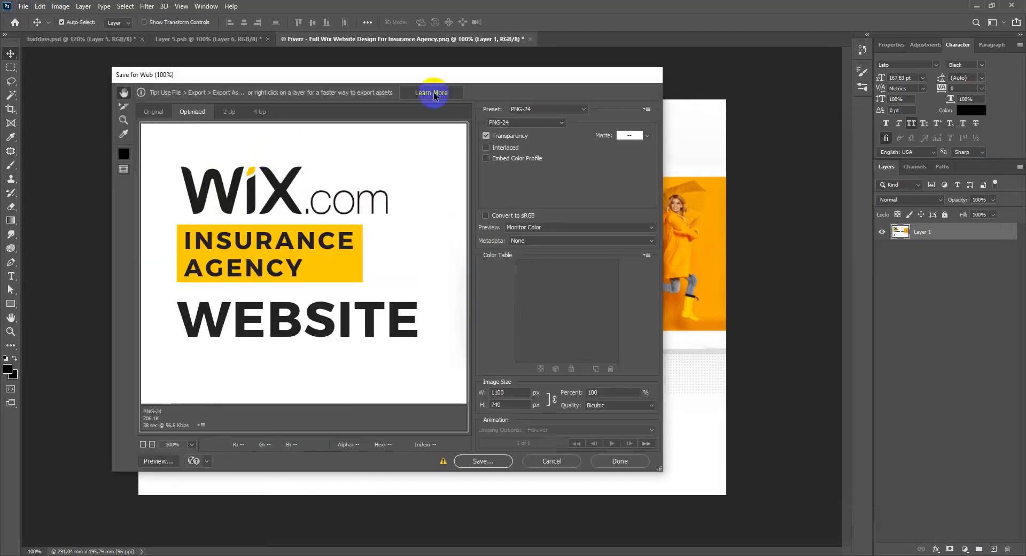
# Step: Set the web export to JPEG with metadata All and an embedded colour profile, then Save
pyautogui.click(531, 241)
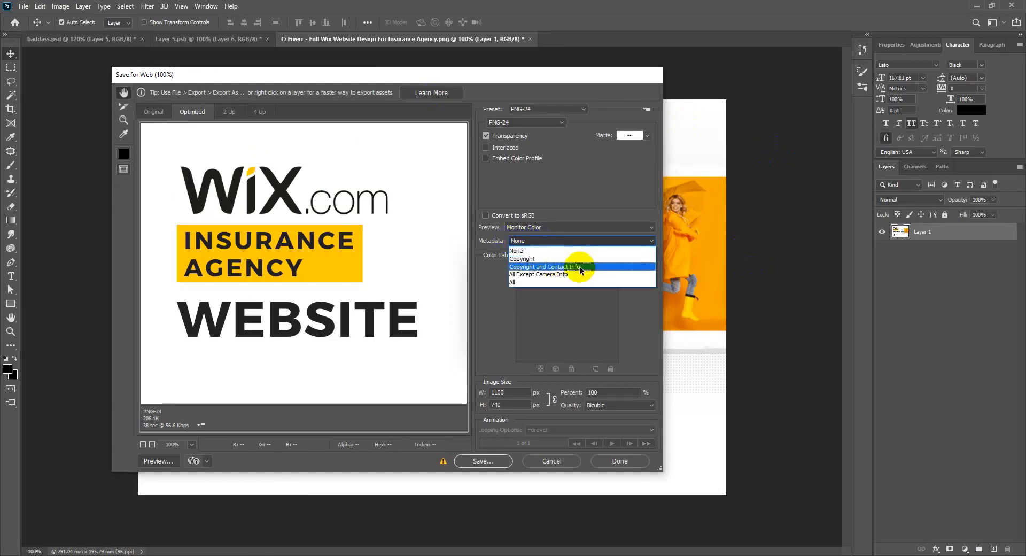
pyautogui.click(567, 284)
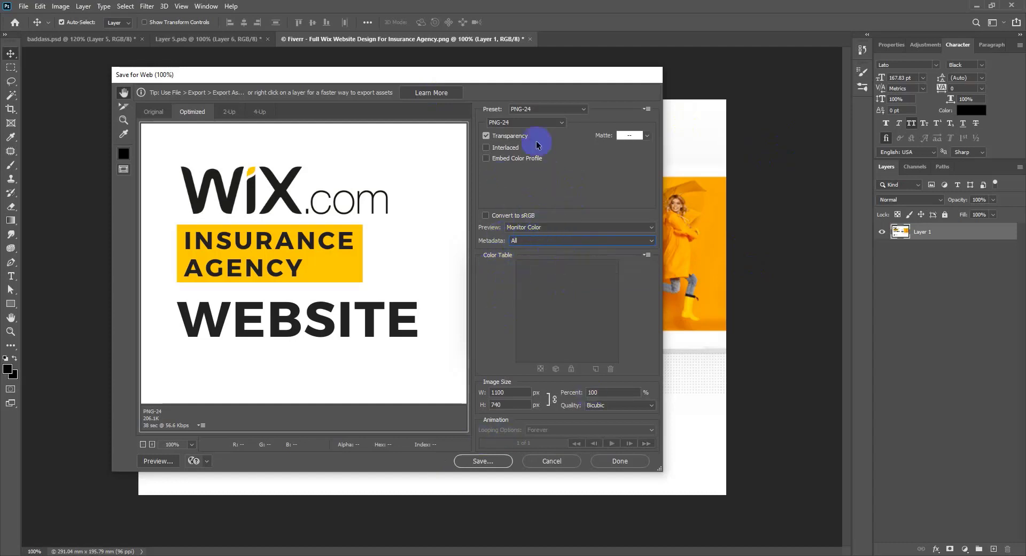
pyautogui.click(500, 124)
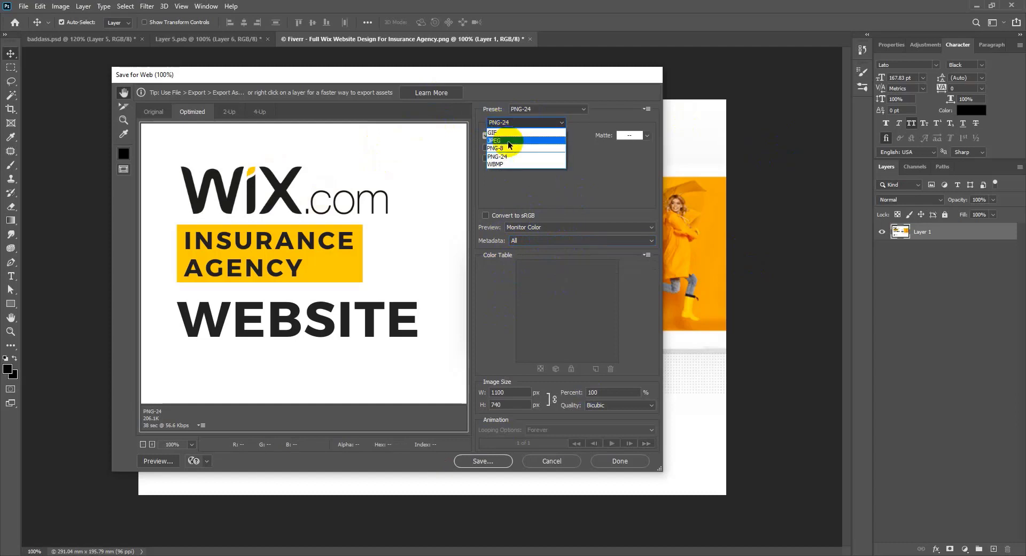
pyautogui.click(506, 138)
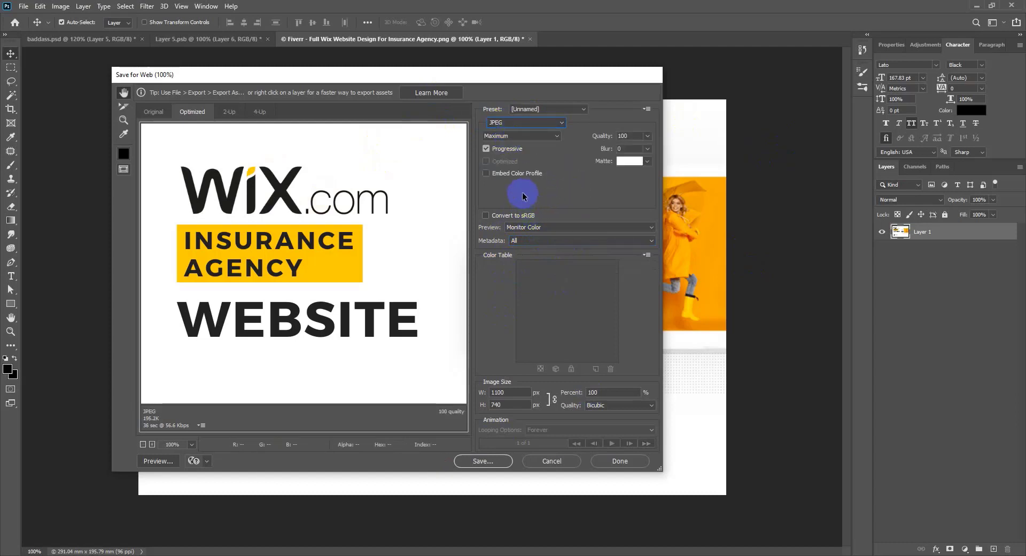
pyautogui.click(513, 174)
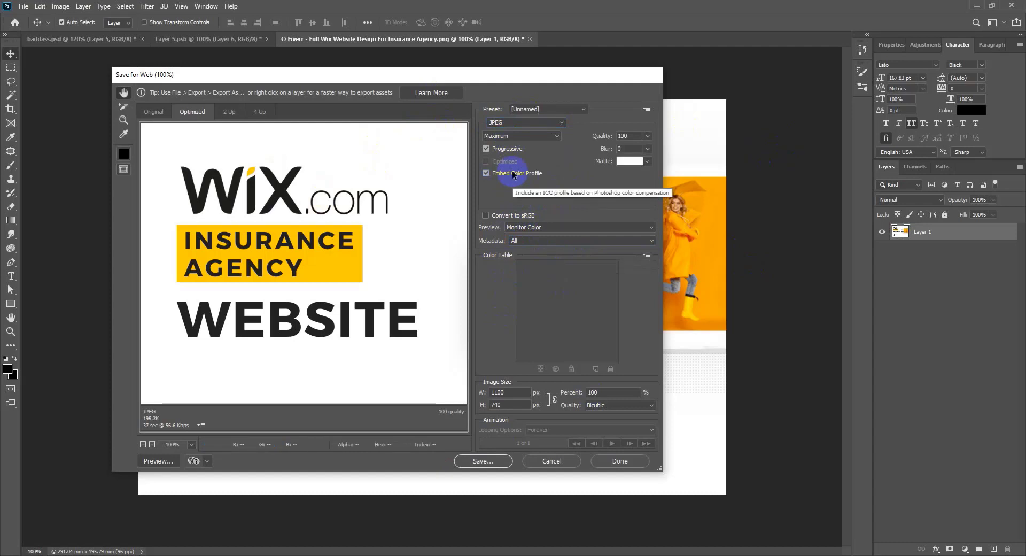
pyautogui.click(494, 465)
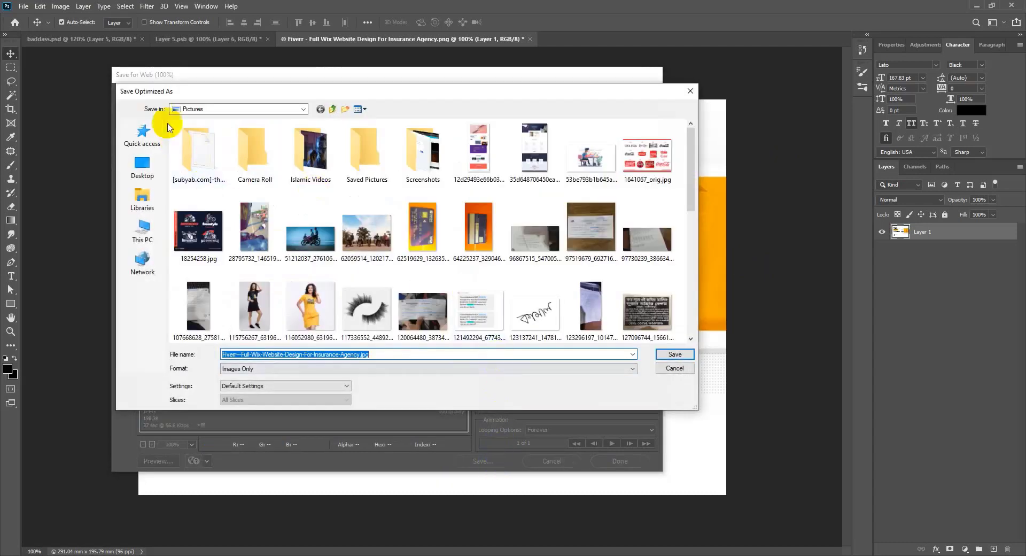
# Step: Save the fully tagged JPEG to the Pictures folder under its existing file name
pyautogui.click(675, 354)
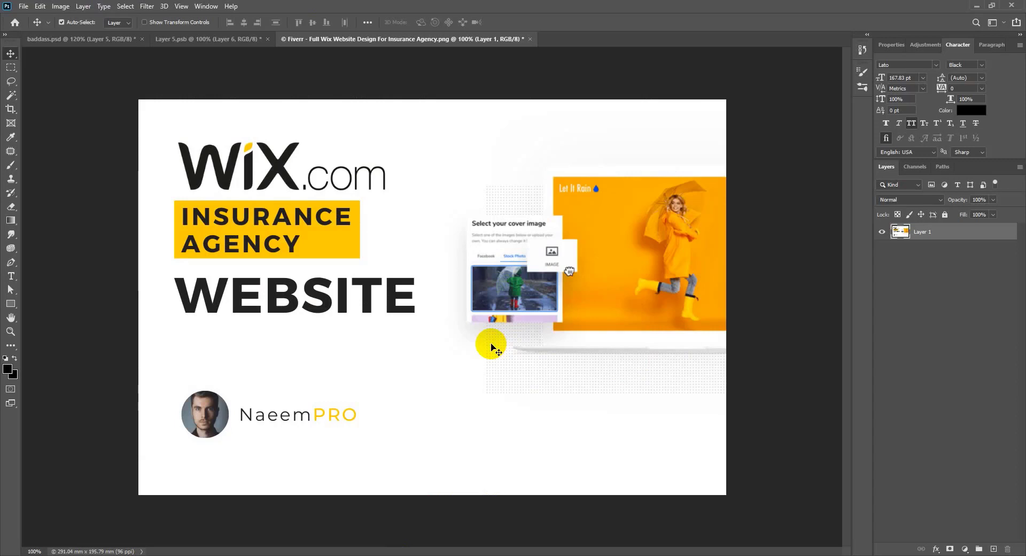
# Step: Bring up Edge on the YouTube channel's Videos tab listing the Fiverr tutorial uploads
pyautogui.click(402, 551)
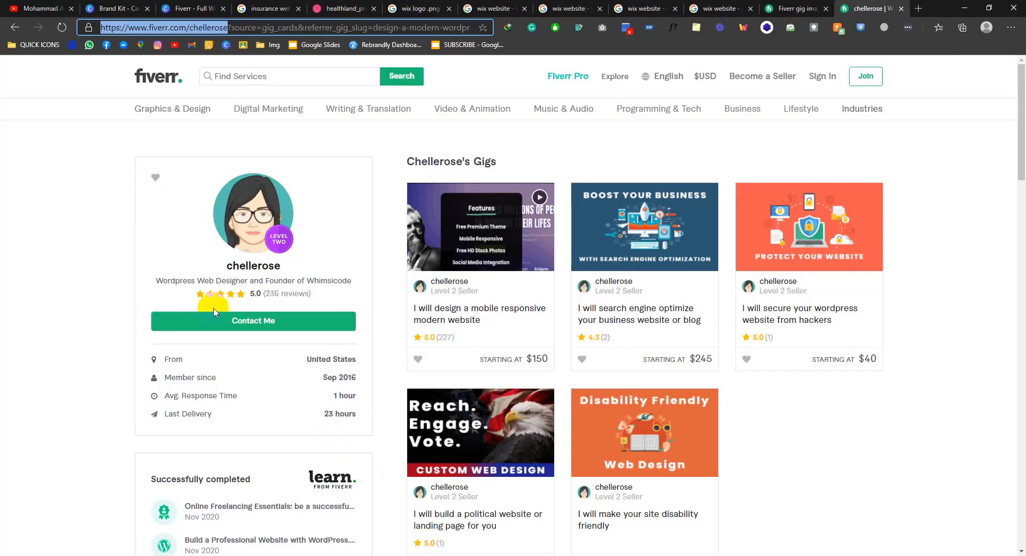
pyautogui.click(38, 8)
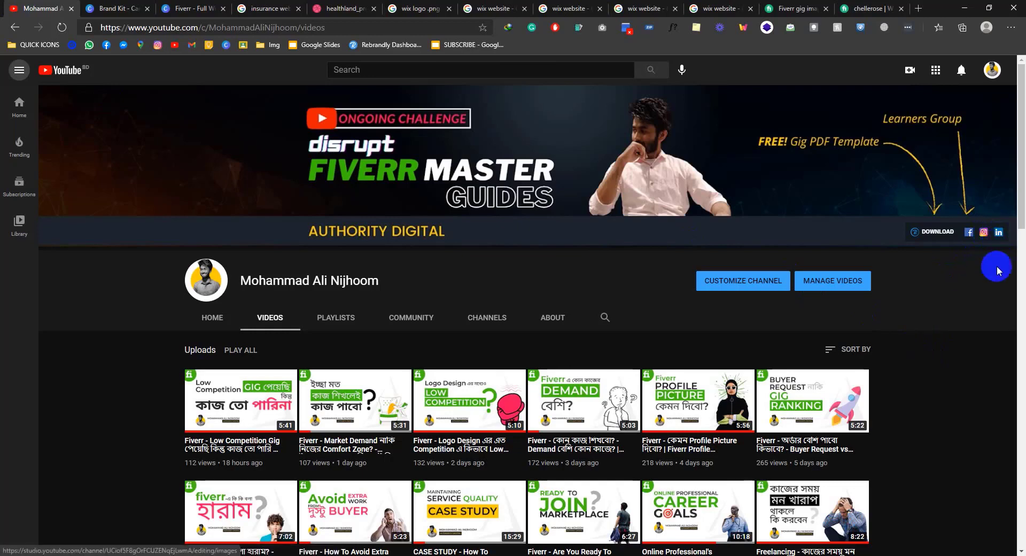
pyautogui.scroll(-7, 897, 325)
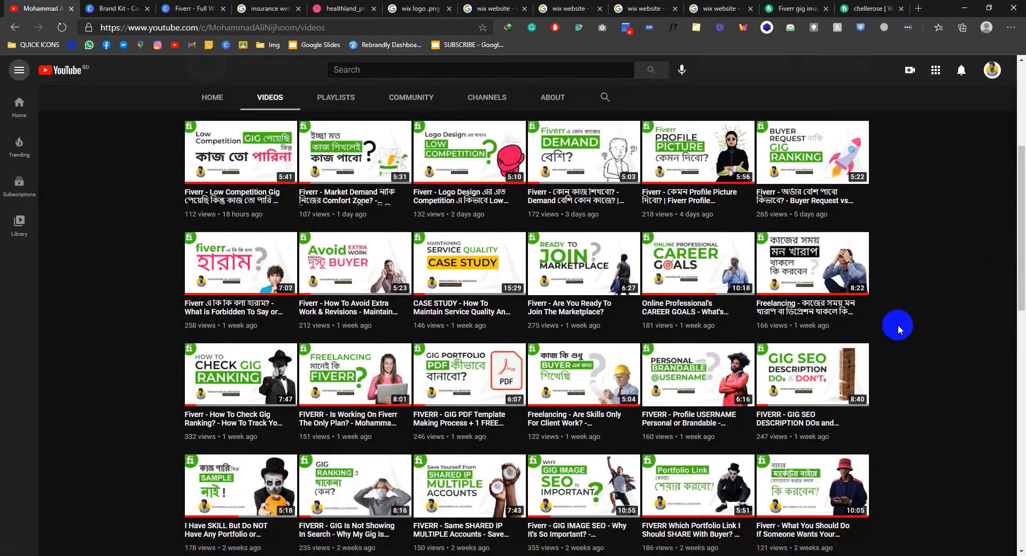
pyautogui.scroll(7, 897, 313)
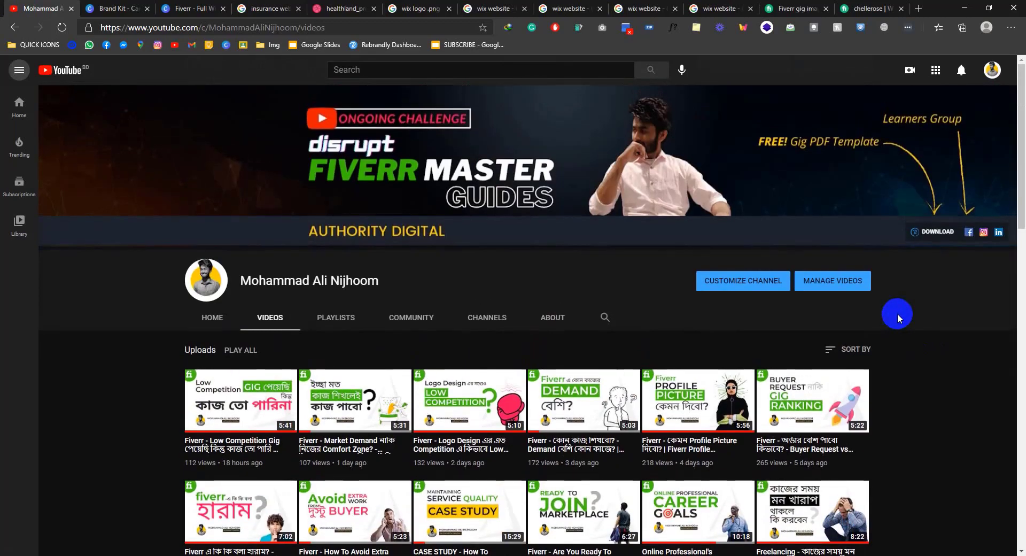